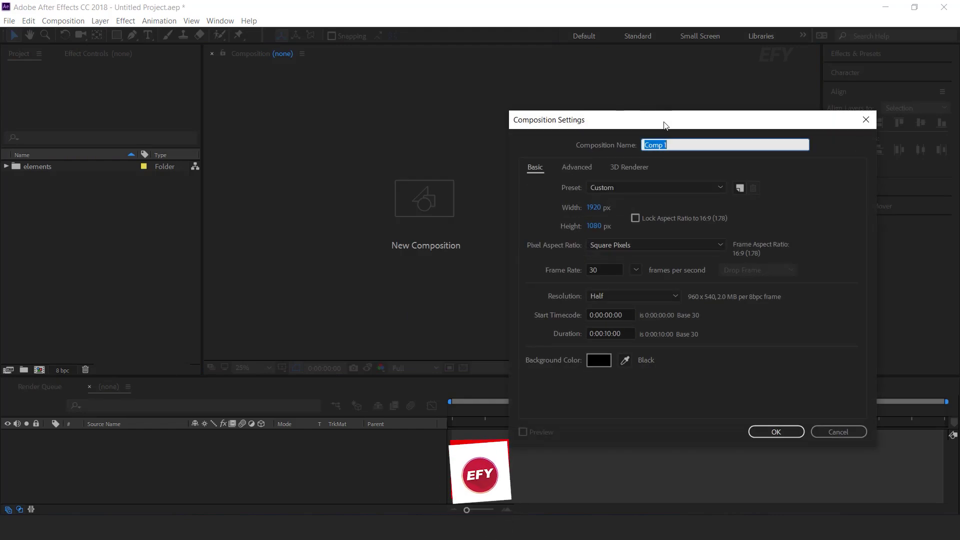
Create a 1080 x 1920 px composition named "main comp".
left_click(491, 206)
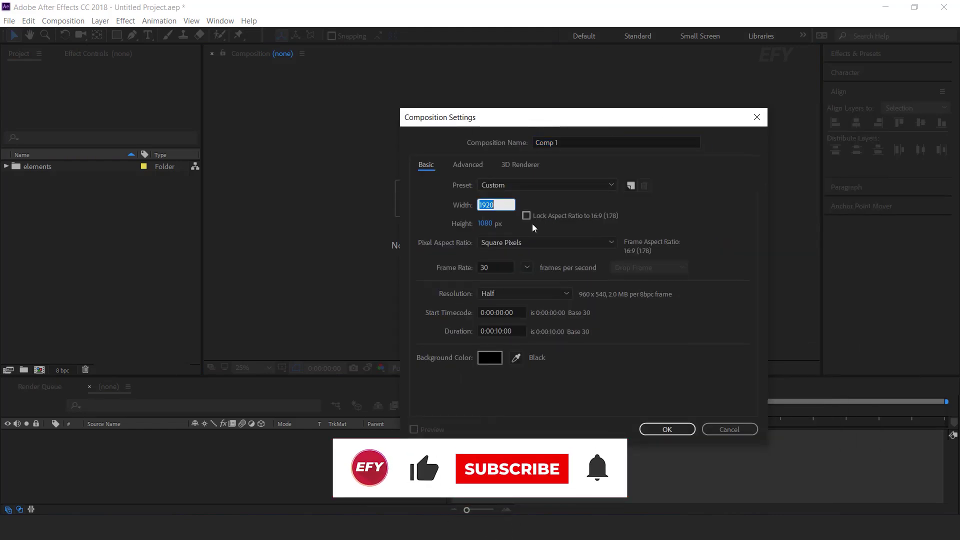
type("10")
key("Tab")
type("1920")
left_click(548, 145)
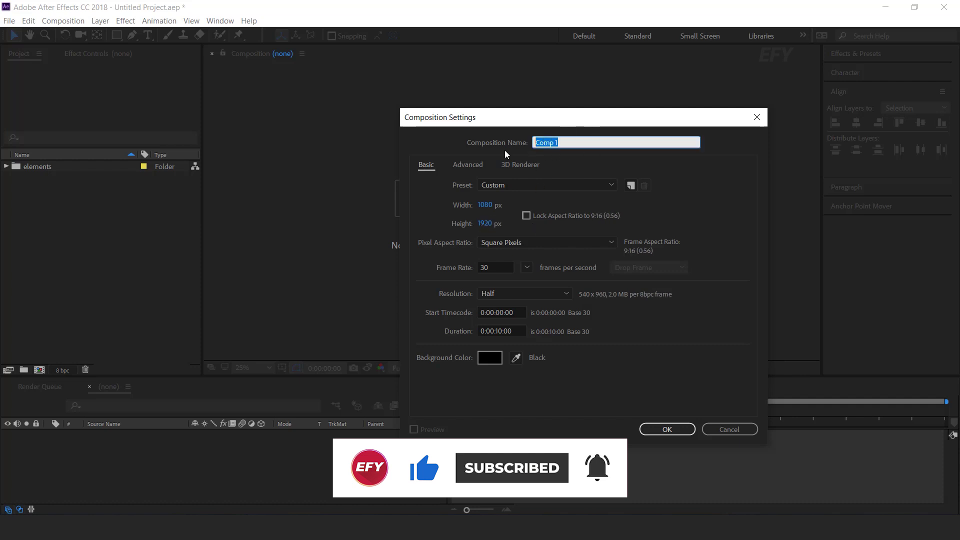
type("main comp")
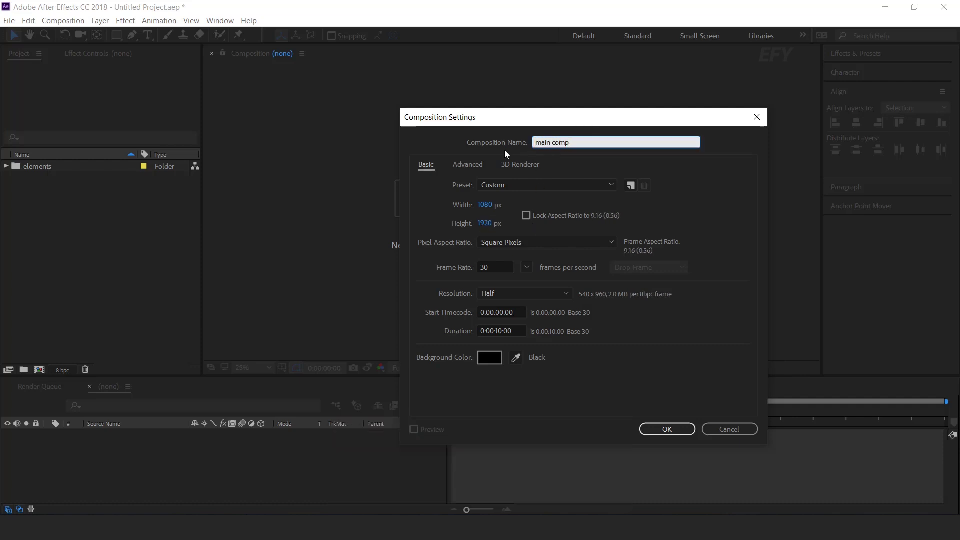
key("Return")
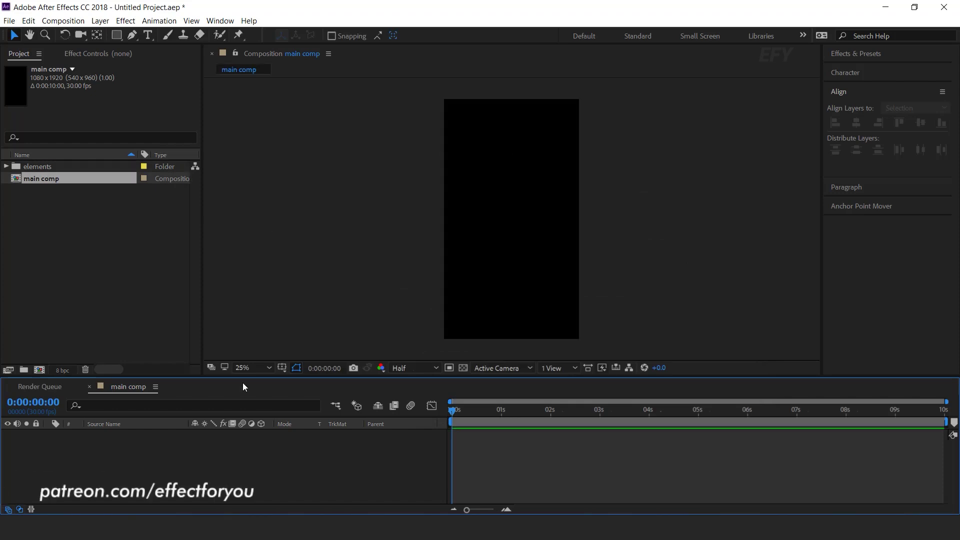
Add a full-size white solid named BG and apply the Gradient Ramp effect to it.
key("ctrl+y")
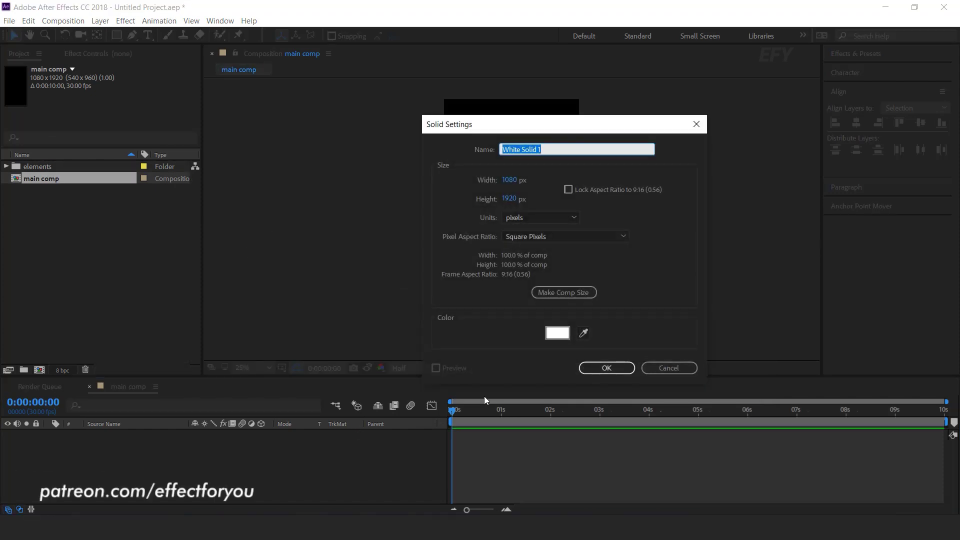
type("BG")
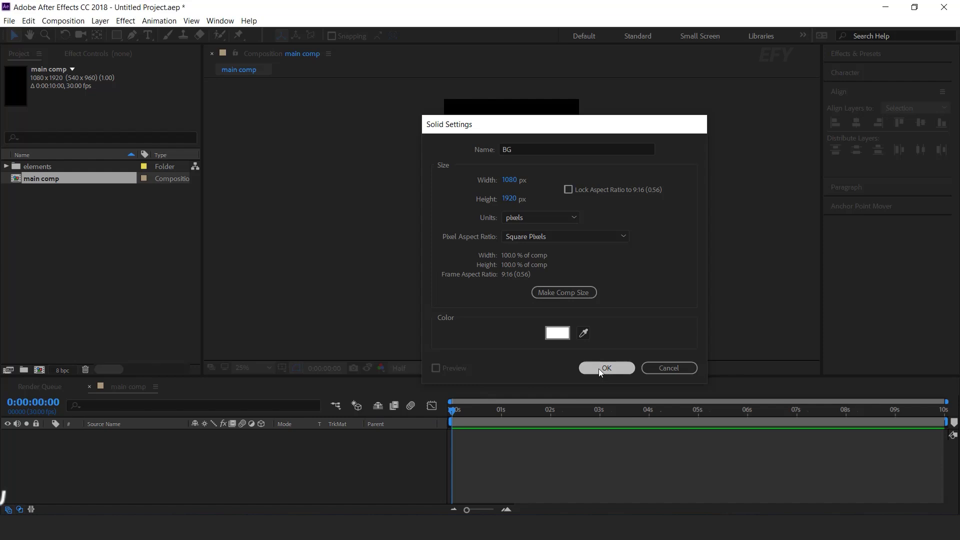
left_click(601, 369)
key("ctrl+space")
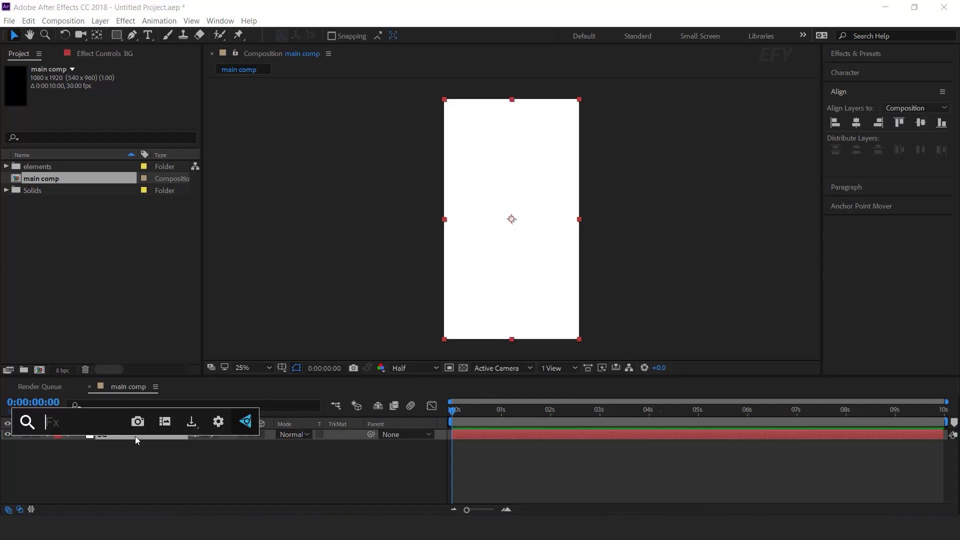
type("gr")
key("Return")
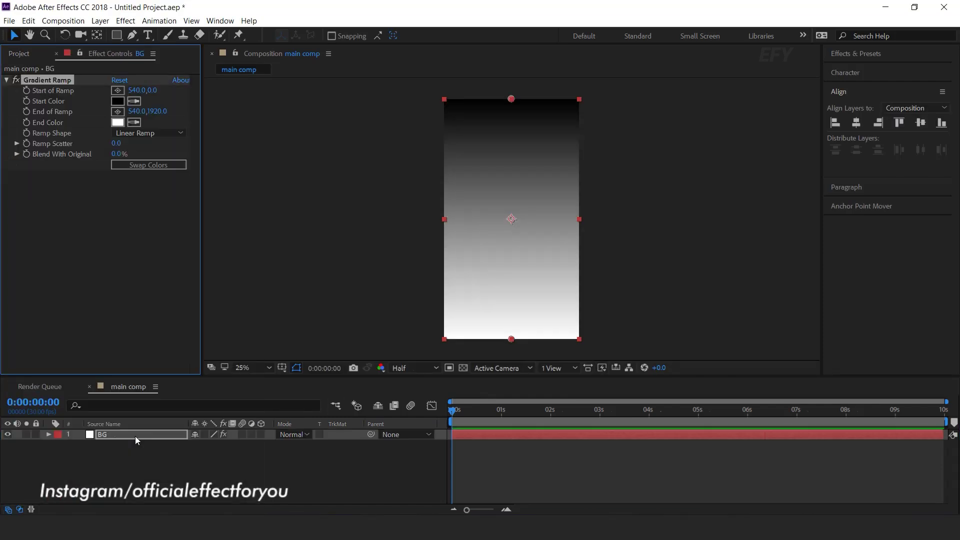
Set the gradient's start colour to crimson and its end colour to blue (006AAF).
left_click(118, 101)
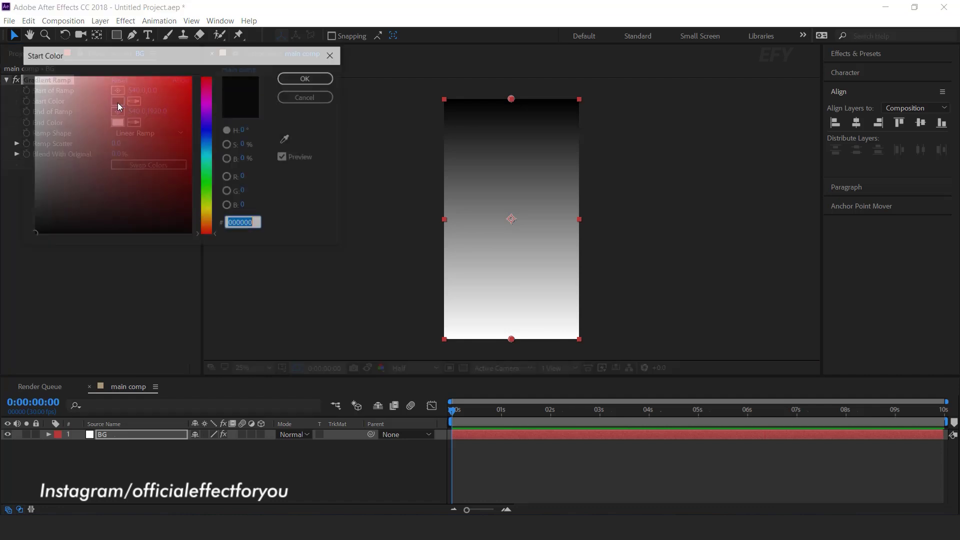
left_click(192, 127)
left_click(307, 78)
left_click(117, 122)
left_click(207, 147)
left_click(212, 145)
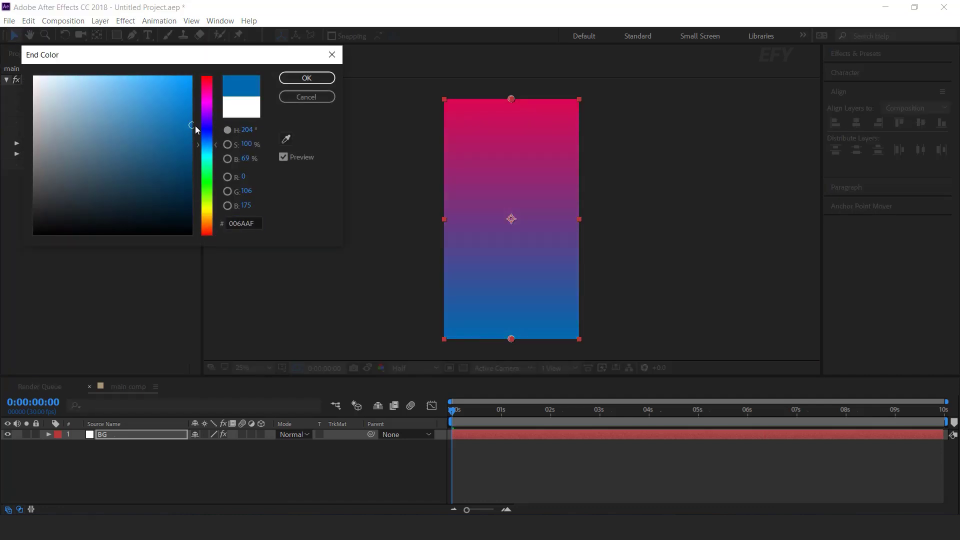
left_click(328, 84)
Make the gradient a Radial Ramp, starting above the frame at about 564, -728 and ending below it at about 532, 2712.
left_click(146, 132)
left_click(155, 156)
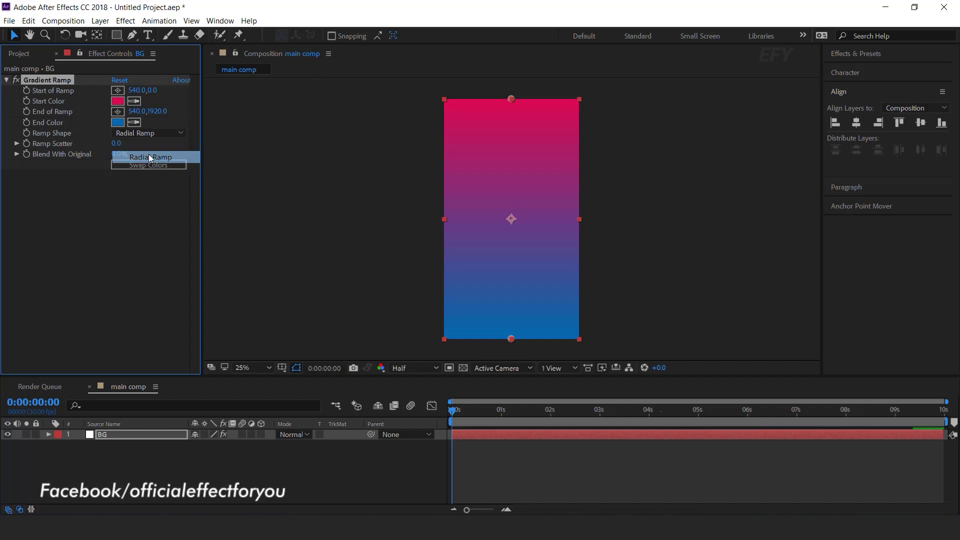
key("comma")
left_click_drag(511, 278, 510, 328)
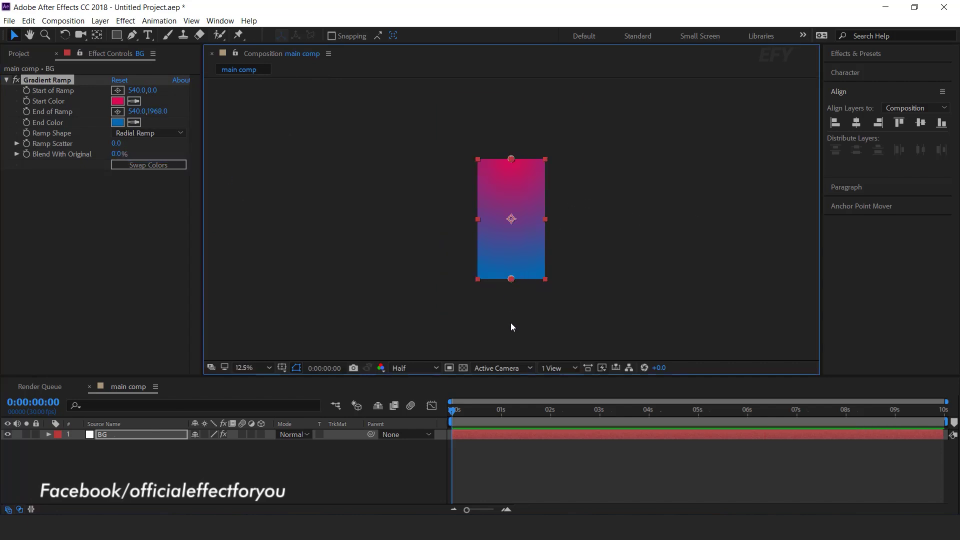
left_click_drag(511, 159, 512, 113)
key("period")
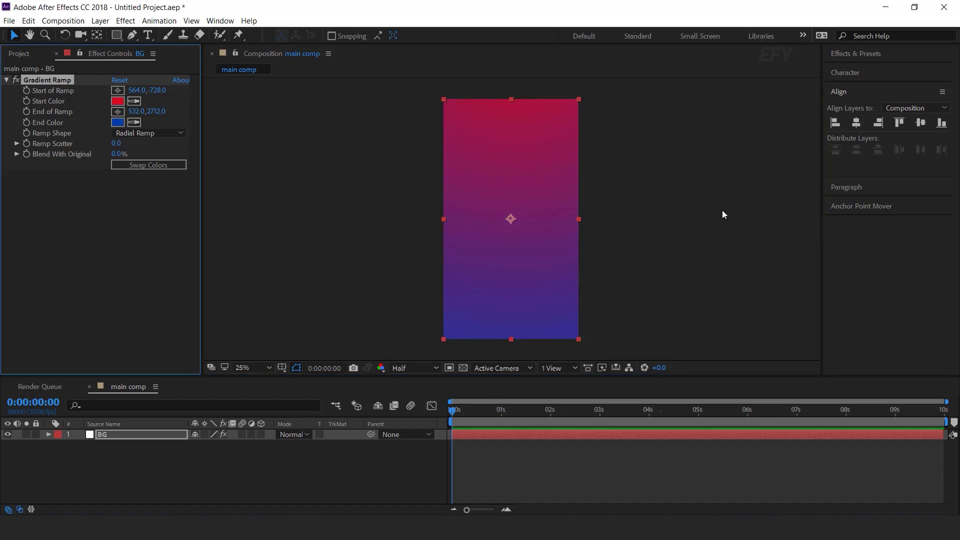
Add BokehEffect1.mov from the elements folder to the composition above the BG layer.
key("F2")
left_click(19, 53)
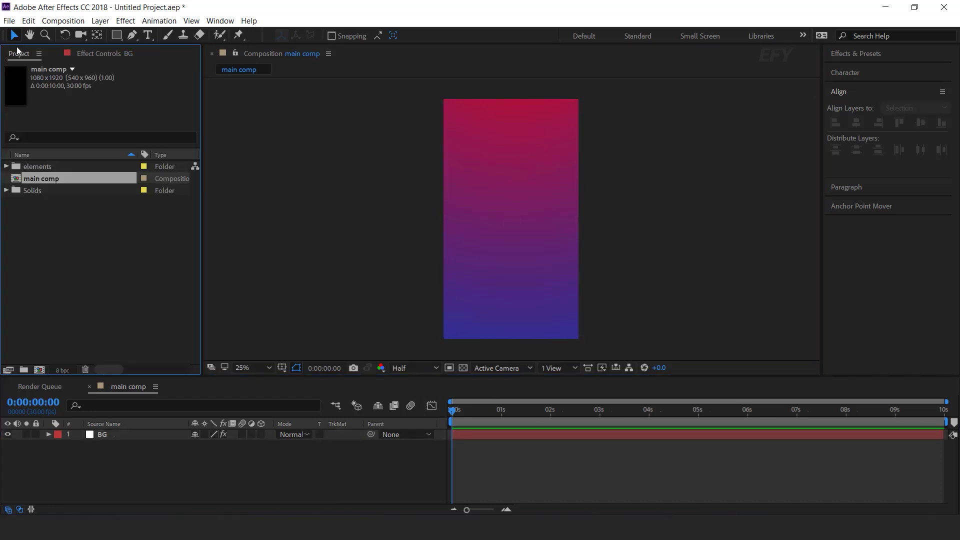
left_click(48, 240)
double_click(42, 167)
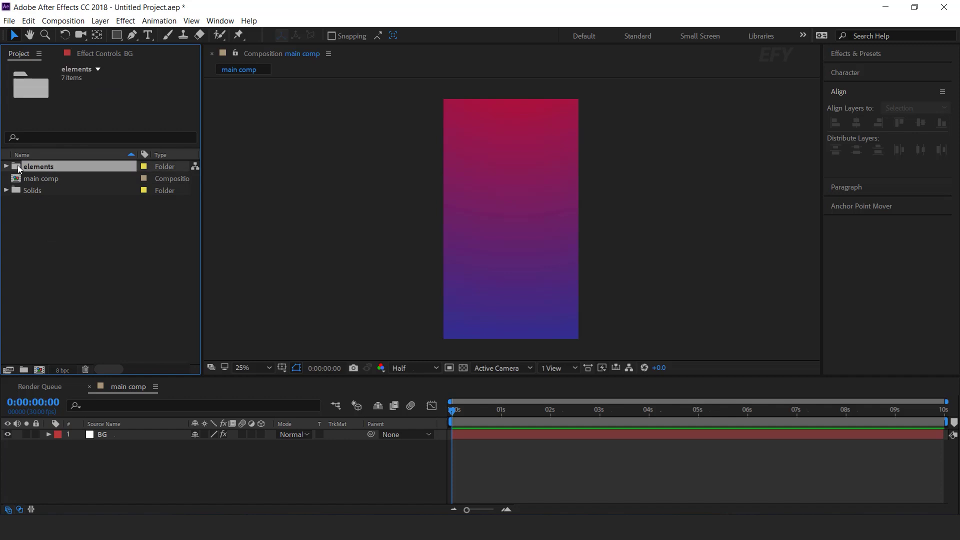
left_click(94, 298)
left_click(52, 179)
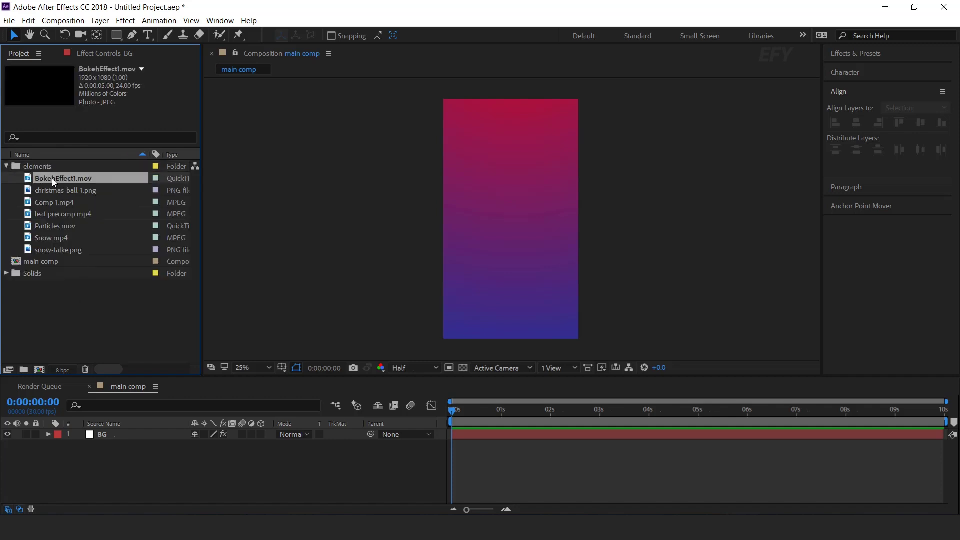
left_click_drag(29, 180, 145, 431)
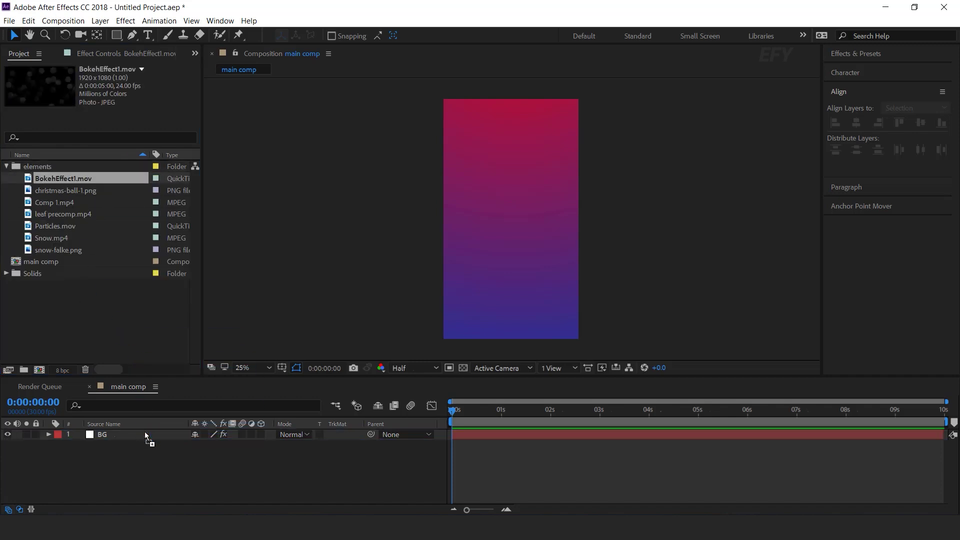
Rotate the BokehEffect1.mov layer by 90° and set its blending mode to Screen.
key("r")
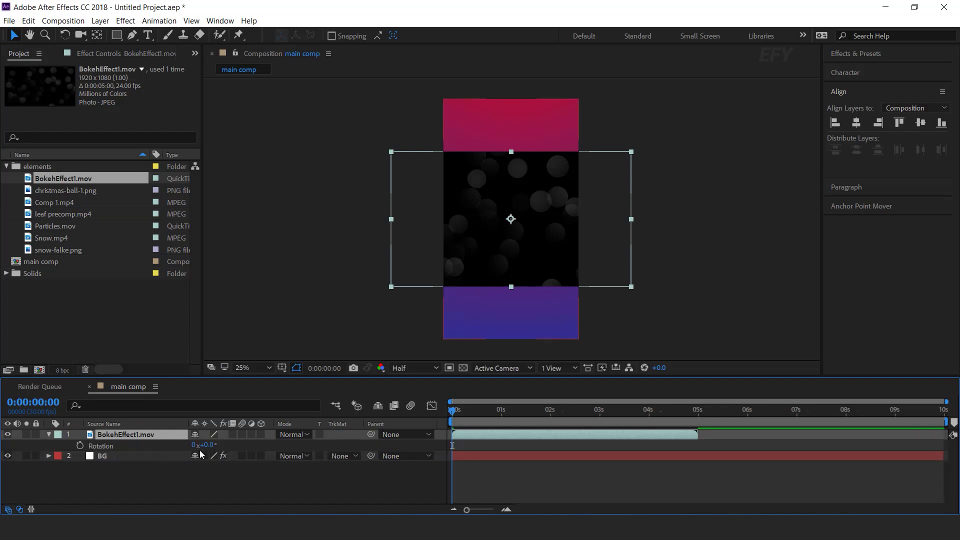
type("90")
key("Return")
left_click(305, 435)
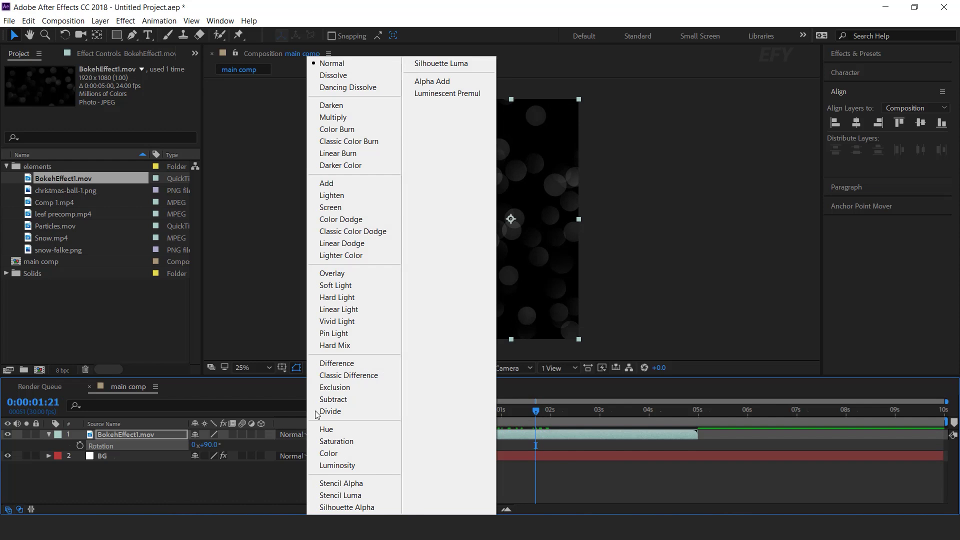
left_click(338, 207)
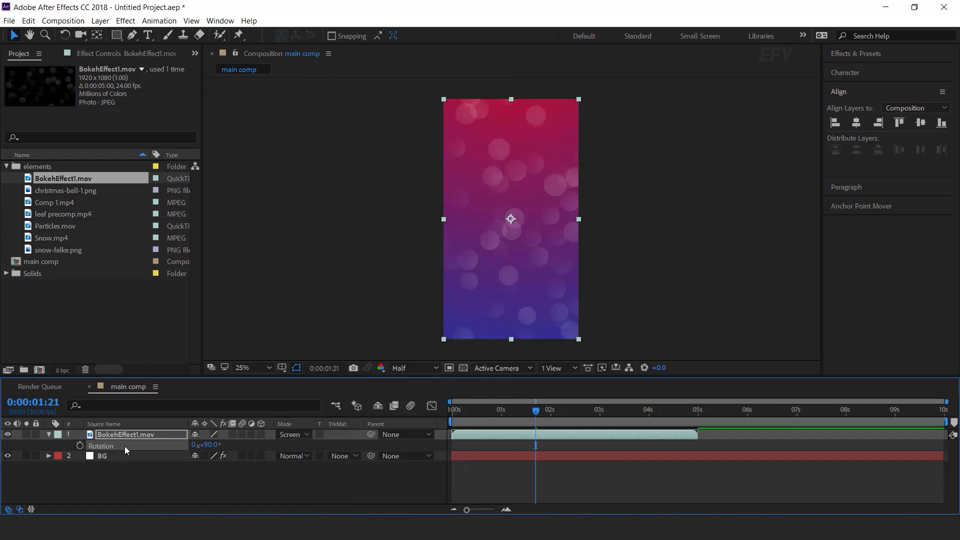
Set the BokehEffect1.mov layer's opacity to 50% and collapse its properties.
left_click(133, 436)
key("t")
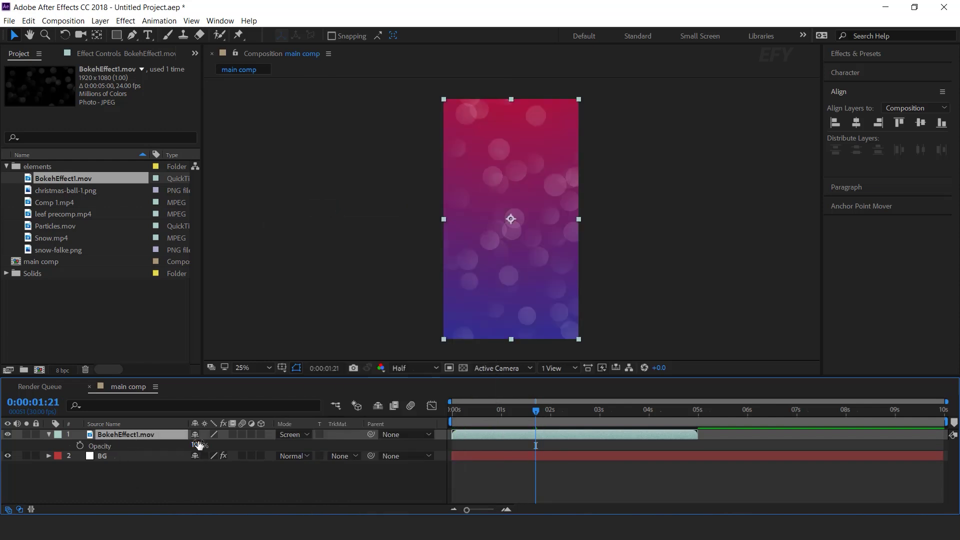
left_click(197, 444)
type("50")
left_click(172, 497)
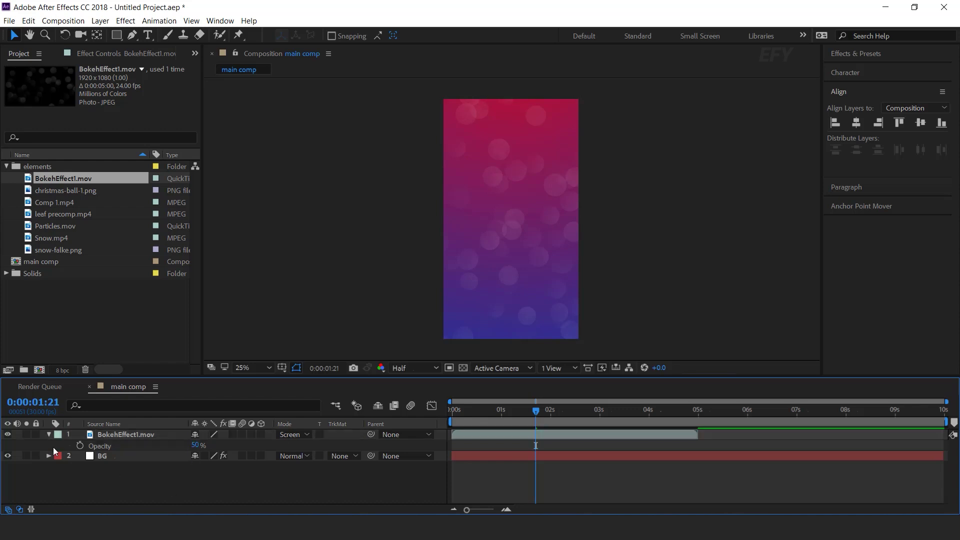
left_click(49, 434)
Add Particles.mov above the bokeh layer and set its blending mode to Screen.
left_click(84, 313)
left_click(65, 227)
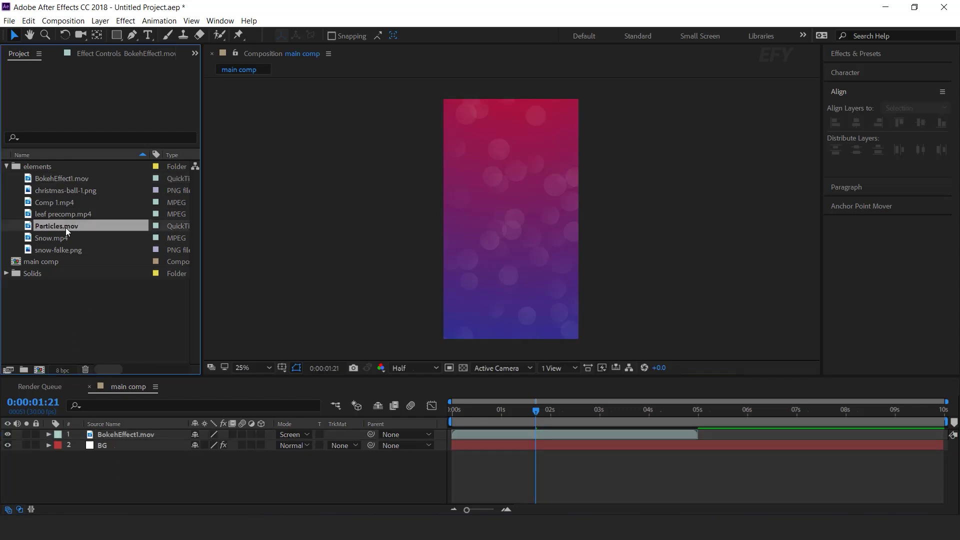
left_click_drag(64, 227, 150, 430)
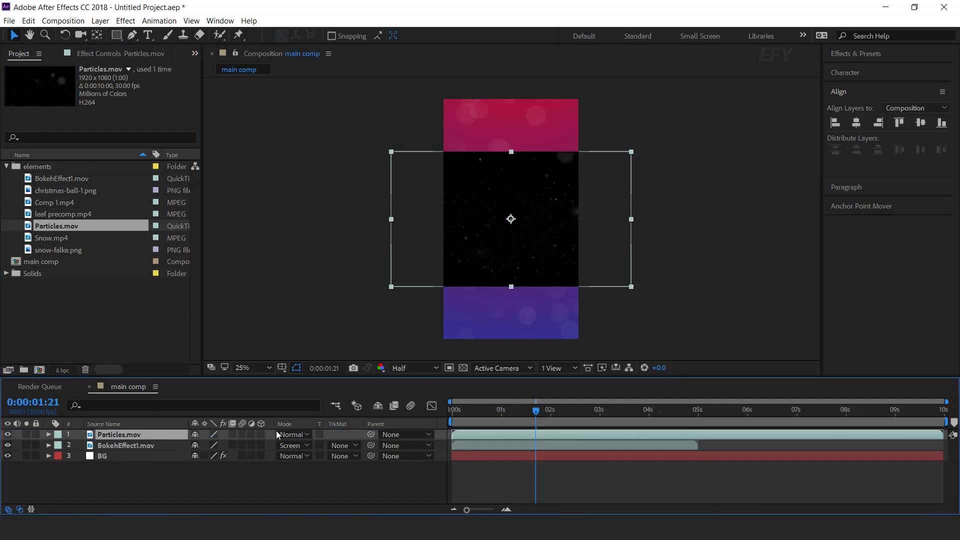
left_click(292, 434)
left_click(338, 204)
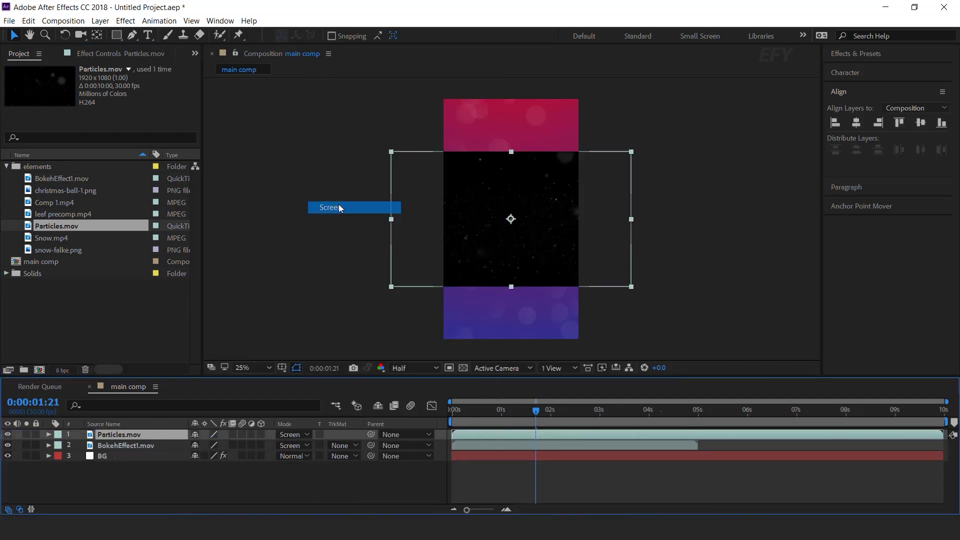
Scale the Particles.mov layer to 183% so it covers the whole frame, and step the current time back to 0:00:01:18.
key("s")
left_click_drag(227, 445, 269, 445)
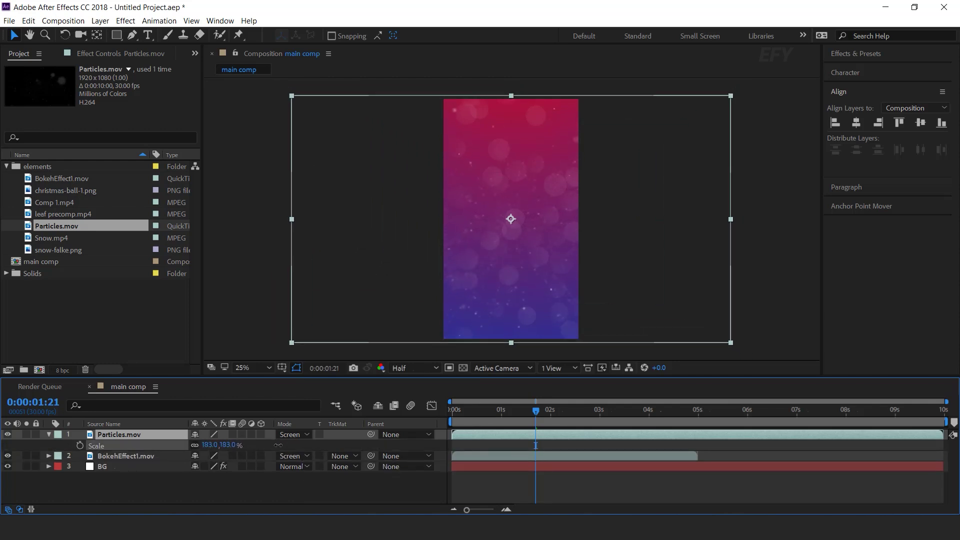
left_click(48, 433)
left_click(231, 485)
key("Page_Up")
key("Page_Up")
key("Page_Up")
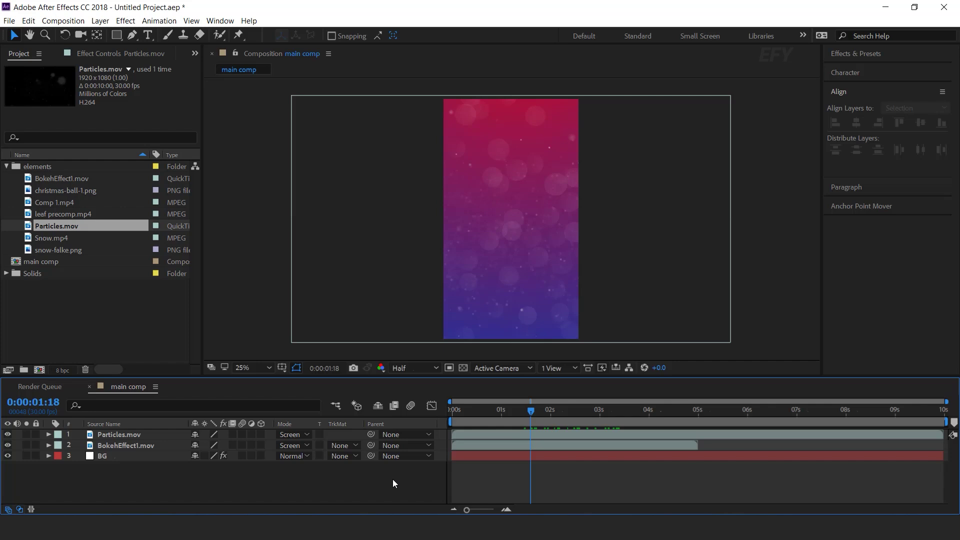
Add leaf precomp.mp4 as the topmost layer and set its blending mode to Screen.
left_click(123, 302)
left_click(65, 214)
left_click_drag(28, 216, 163, 431)
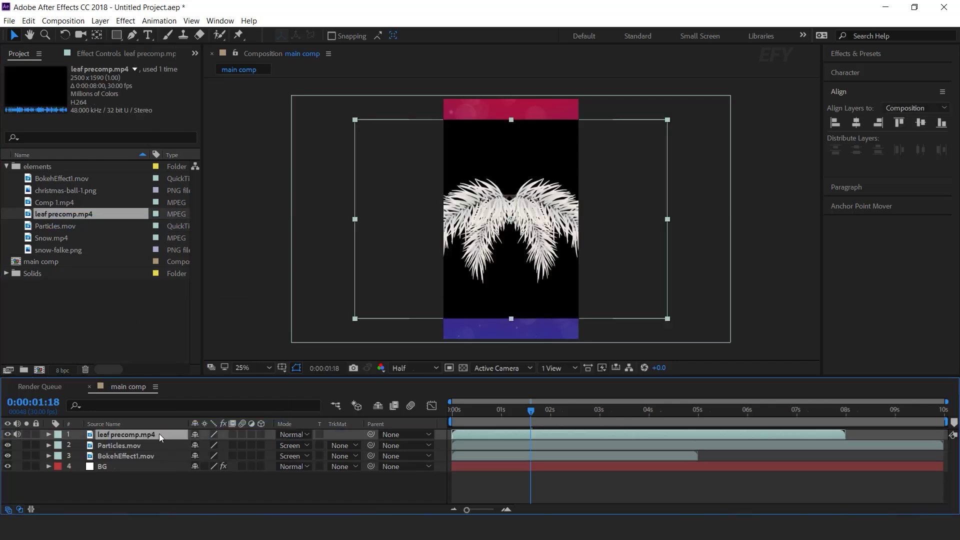
left_click(294, 434)
left_click(349, 208)
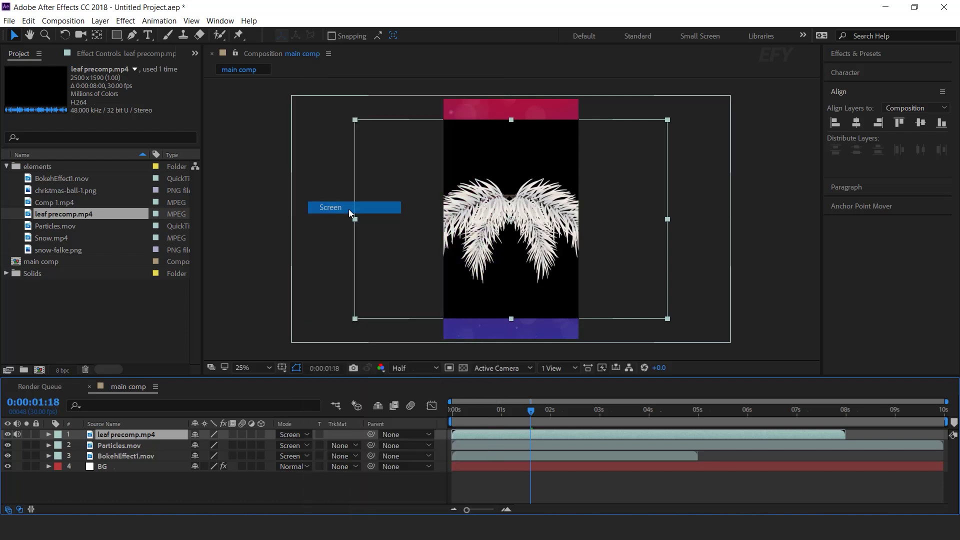
Scale the leaf precomp.mp4 layer to 89% and move it into the upper part of the frame.
key("s")
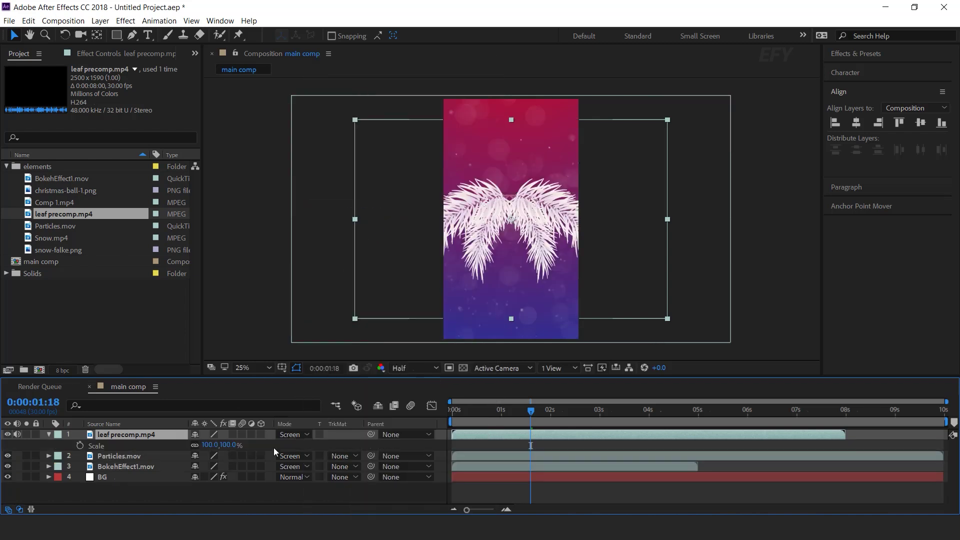
left_click_drag(224, 445, 218, 449)
left_click_drag(519, 219, 517, 138)
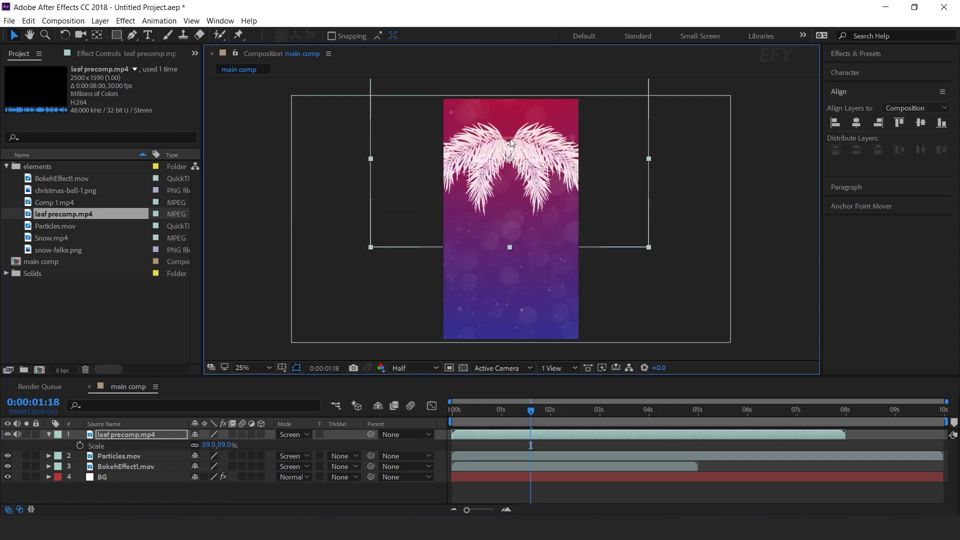
Preview the animation and, at 0:00:02:03, move the leaf layer further up so the leaves hang from the frame's upper edge.
key("space")
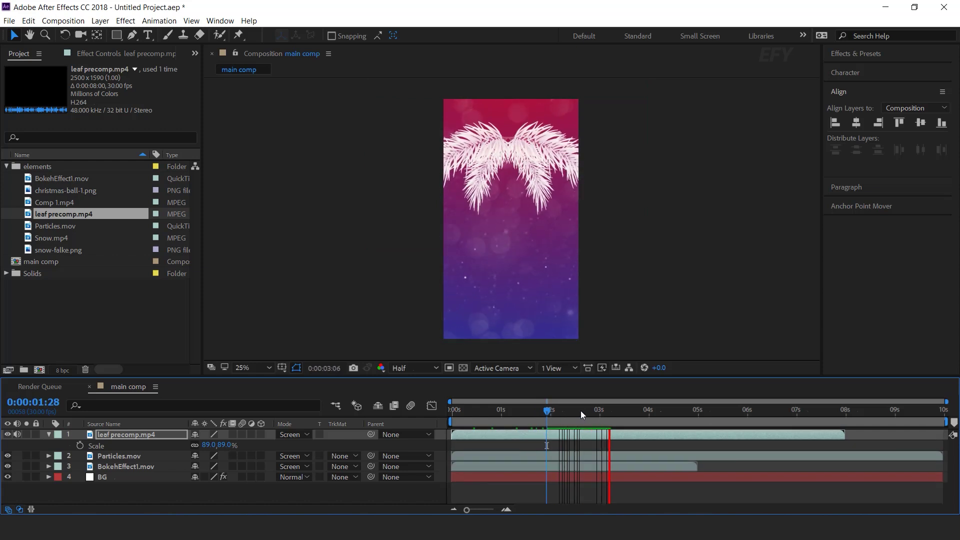
left_click(555, 410)
key("v")
left_click_drag(510, 113, 507, 68)
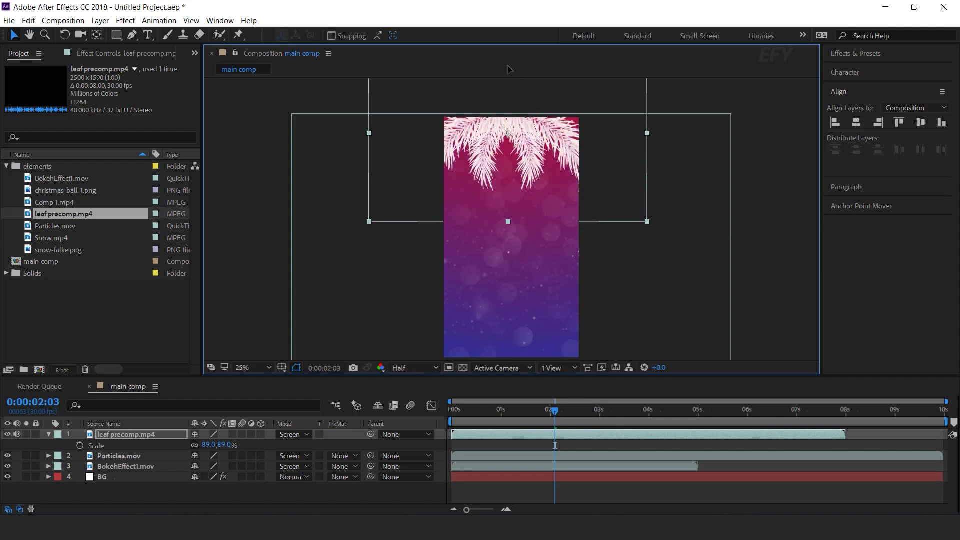
Duplicate the leaf precomp.mp4 layer and rotate the copy 180°.
left_click(123, 433)
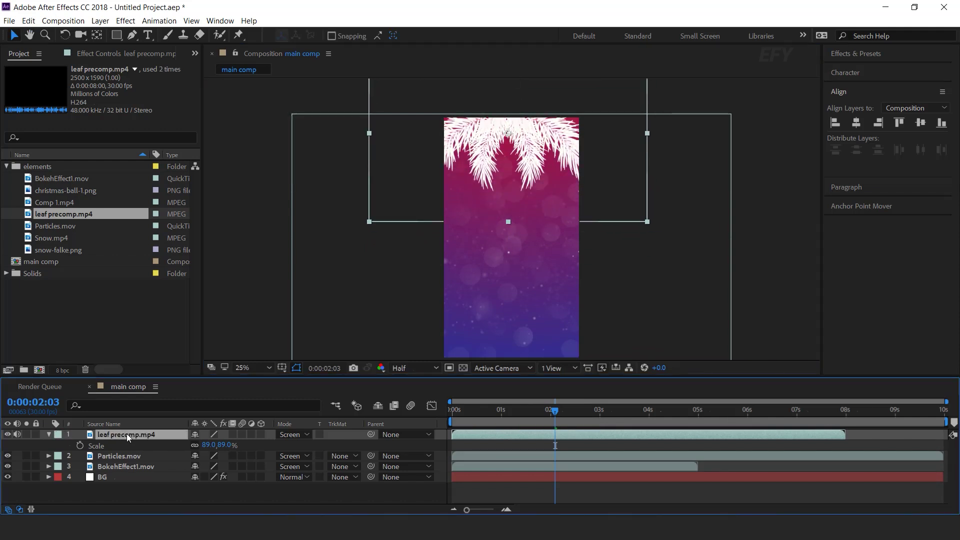
key("ctrl+d")
key("r")
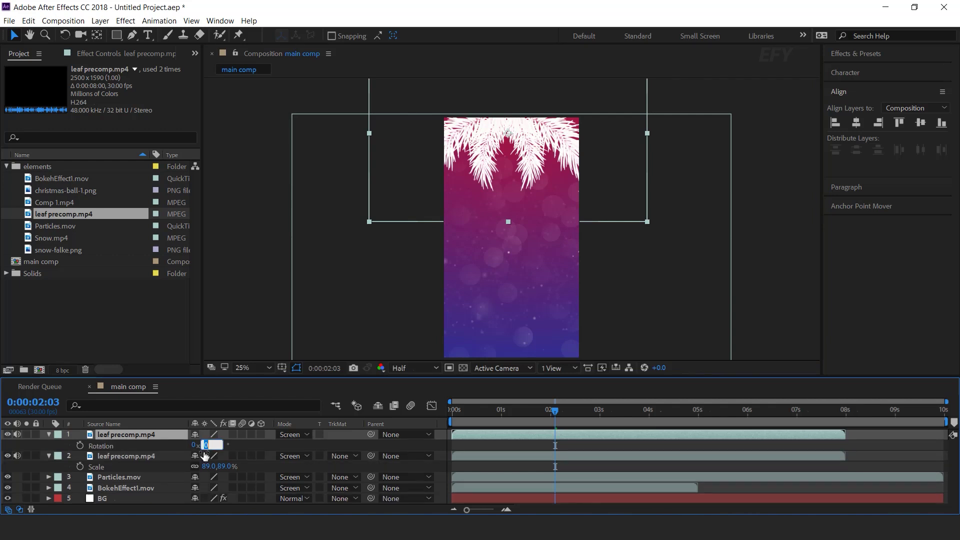
left_click(206, 445)
type("180")
key("Return")
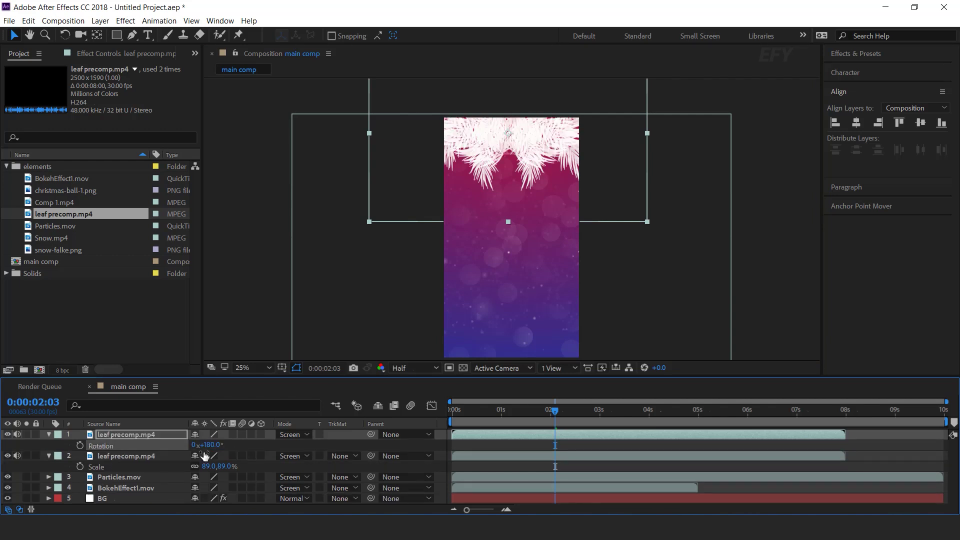
Move the rotated leaf copy down so its leaves grow up from the frame's lower edge, and collapse both leaf layers' properties.
left_click_drag(529, 134, 527, 344)
key("h")
left_click_drag(601, 309, 603, 270)
key("shift+Down")
key("shift+Down")
key("shift+Down")
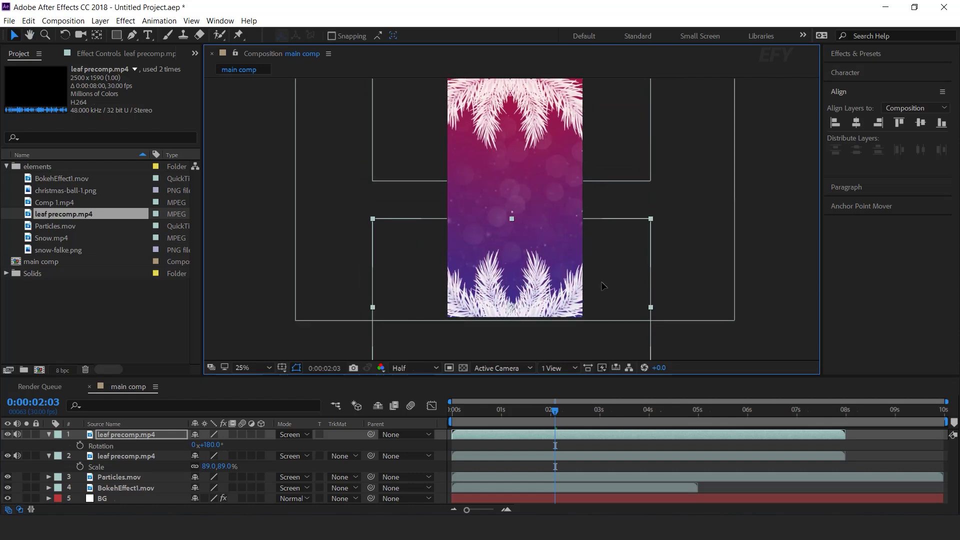
left_click(49, 456)
left_click(49, 434)
left_click(170, 500)
Preview the leaf animation from the start and set the current time to 0:00:02:08.
key("Home")
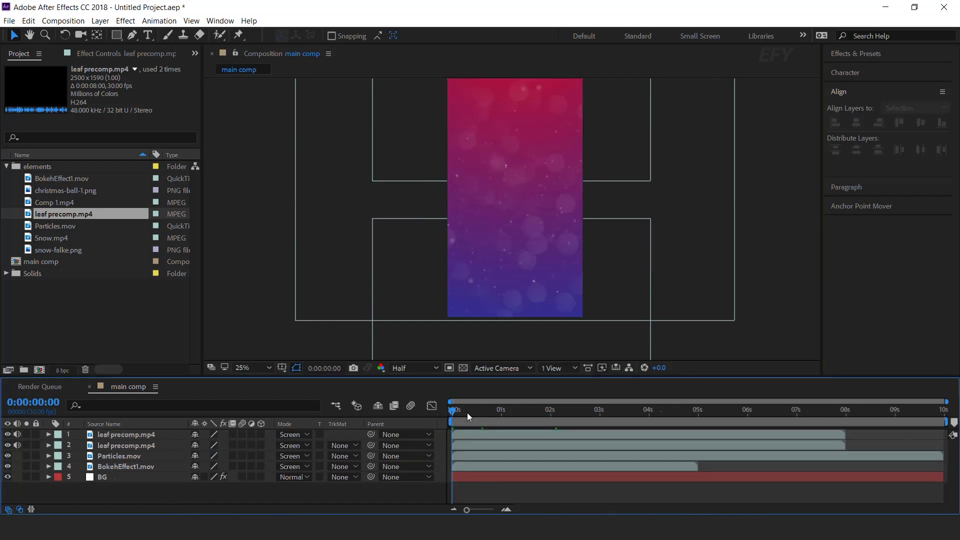
key("space")
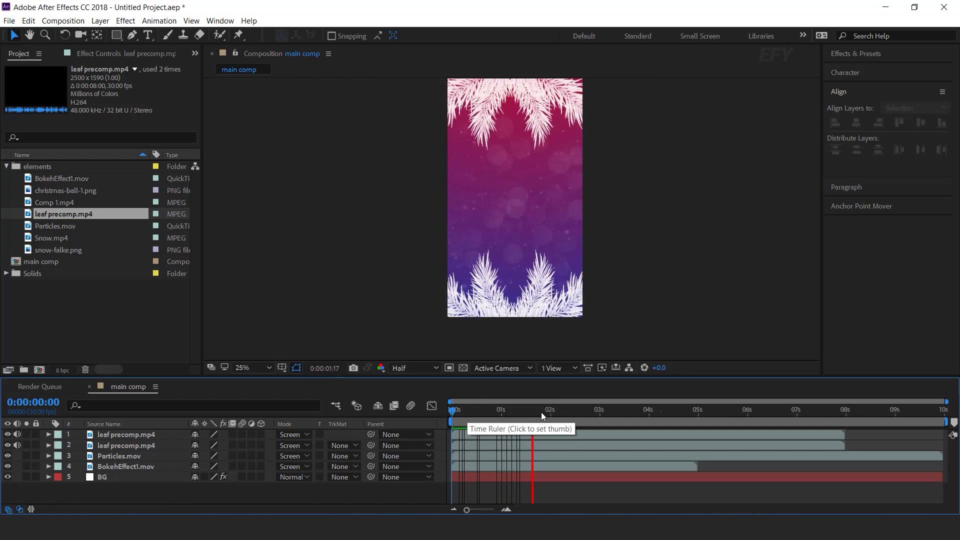
left_click(563, 411)
Add snow-falke.png as the topmost layer and scale it to 60%.
left_click(51, 310)
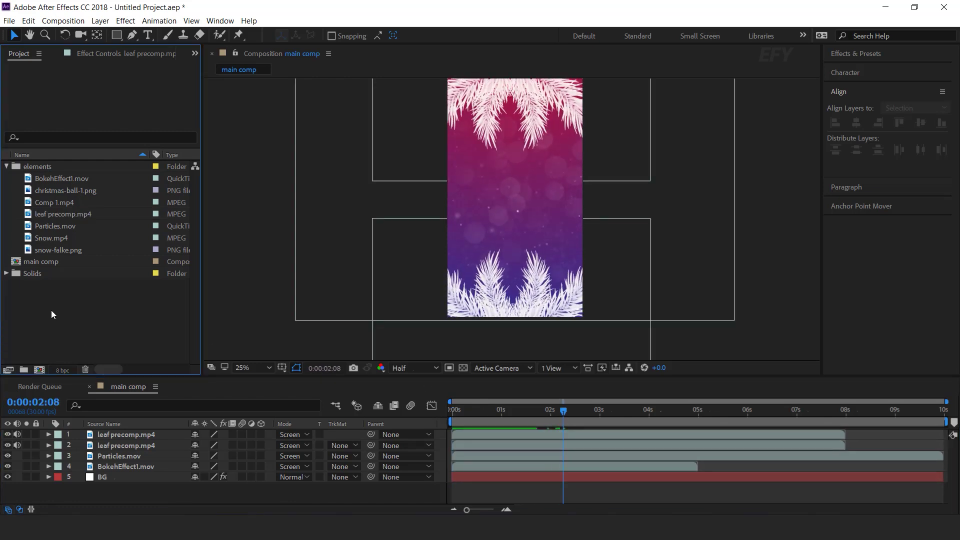
left_click(56, 250)
left_click_drag(50, 248, 136, 433)
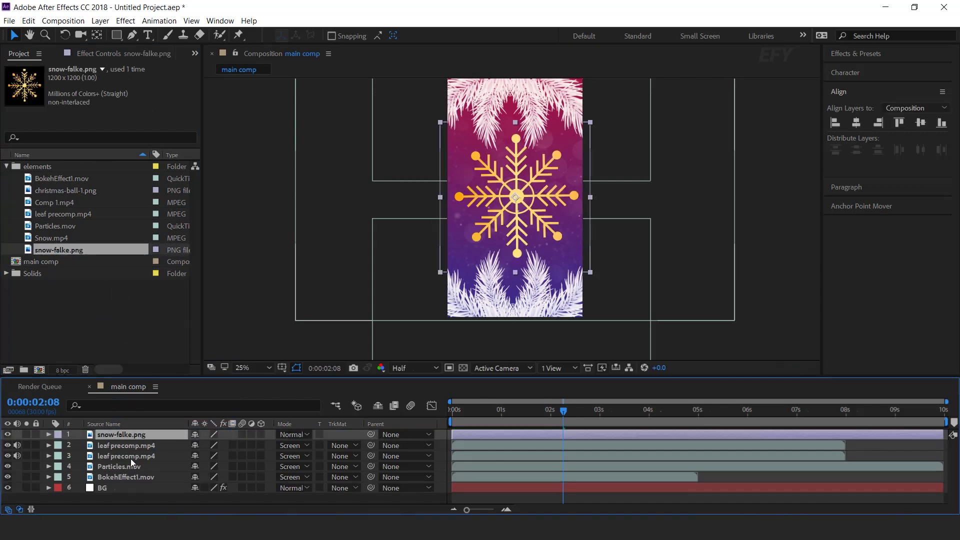
key("s")
left_click(209, 445)
type("60")
key("Return")
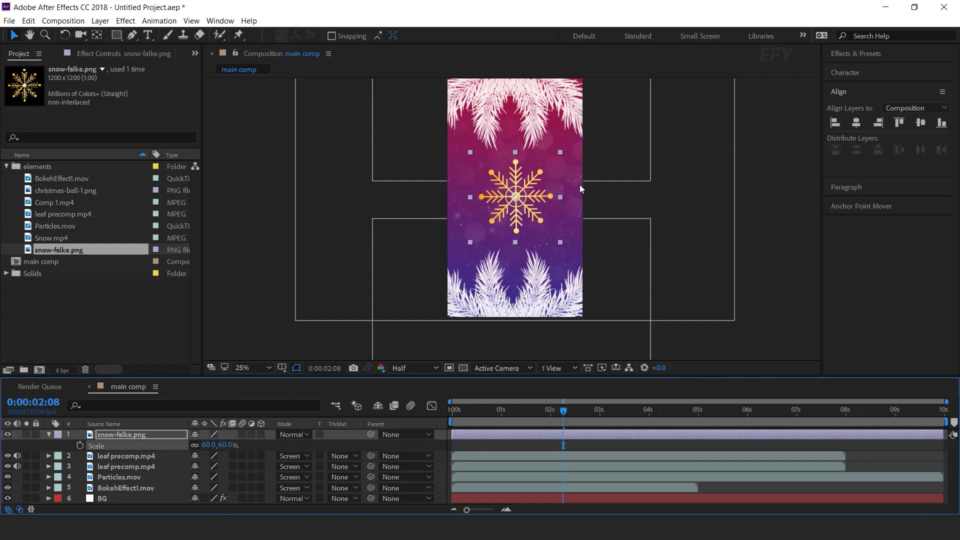
Move the snowflake to the frame's lower-left area and place its layer beneath both leaf precomp.mp4 layers.
left_click_drag(515, 201, 467, 256)
left_click(48, 434)
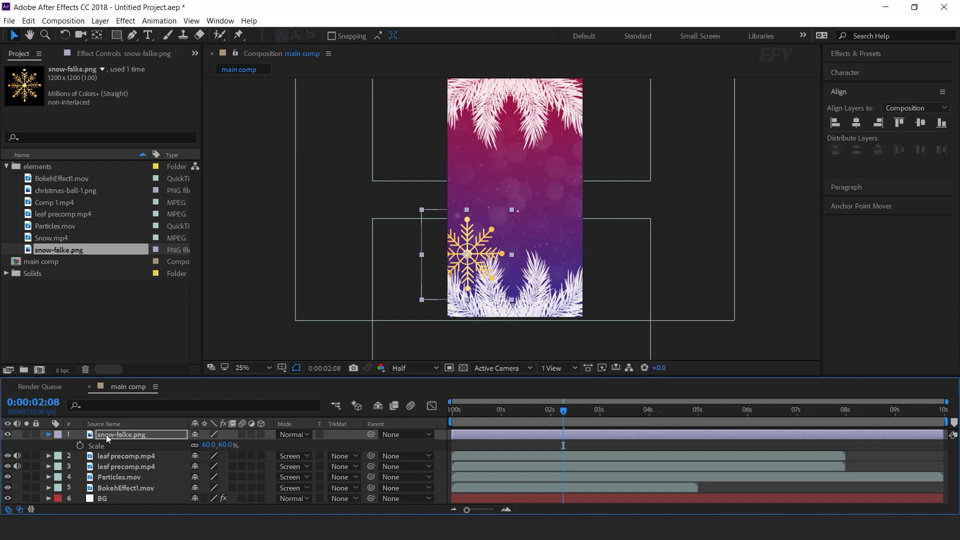
left_click_drag(137, 434, 140, 458)
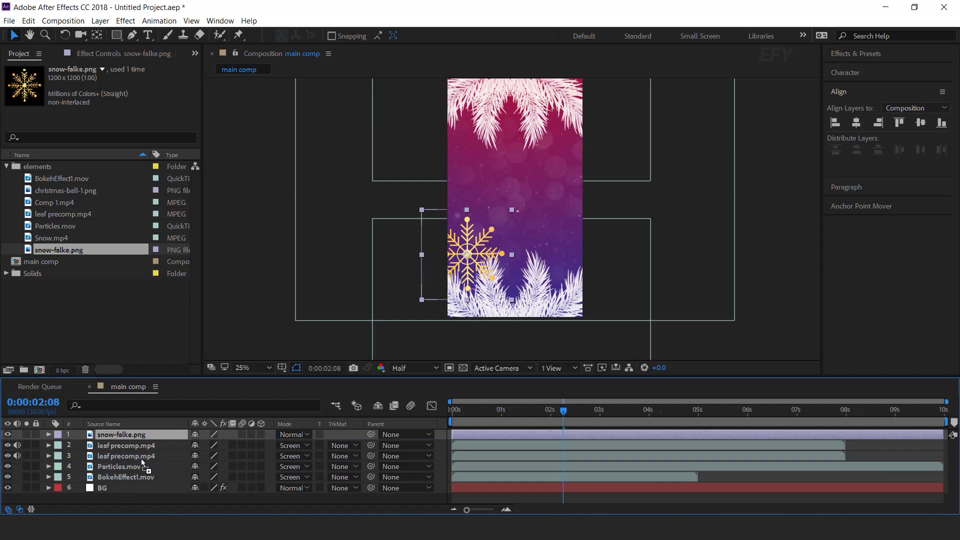
mouse_move(464, 259)
left_mouse_down()
mouse_move(458, 270)
mouse_move(462, 261)
left_mouse_up()
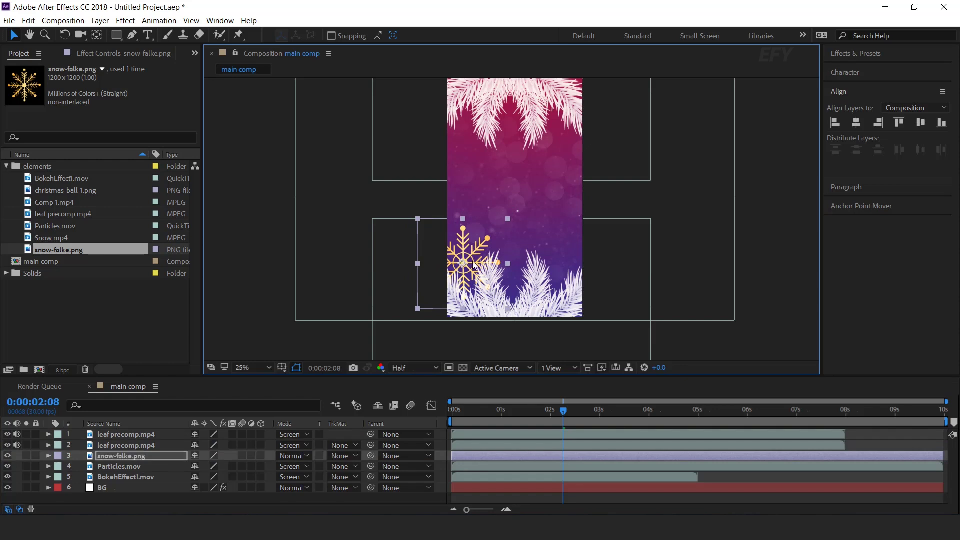
Keyframe the snowflake's scale from 0% at 0:00:00:00 to 60% at 0:00:01:00.
key("s")
scroll(451, 420, "up", 2)
left_click_drag(506, 413, 412, 424)
left_click(80, 466)
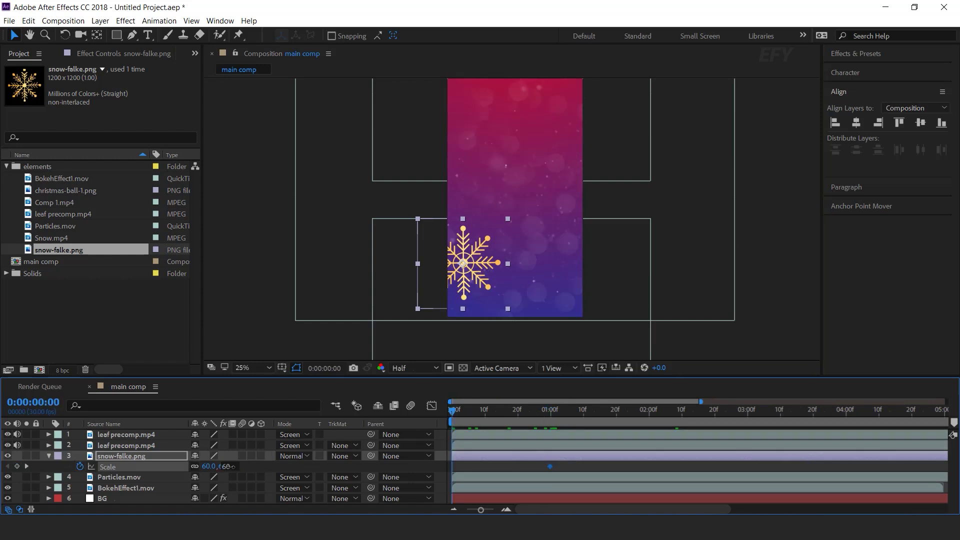
type("0")
key("Return")
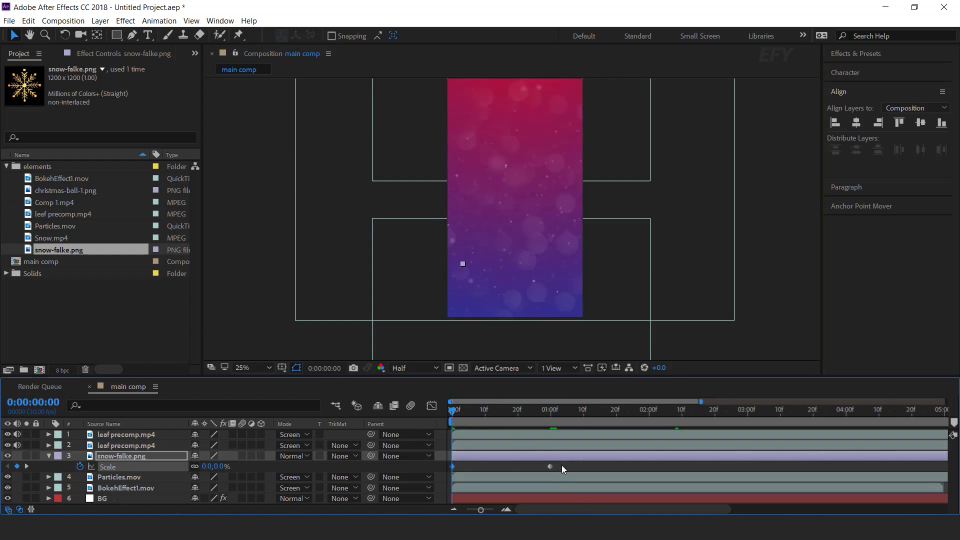
Ease the snowflake's scale keyframes with an adjusted speed curve, preview it, and move the end keyframe to about 0:00:00:19.
left_click(550, 467)
right_click(549, 466)
mouse_move(615, 457)
left_click(715, 395)
key("shift+F3")
left_click_drag(534, 480, 445, 433)
left_click(431, 406)
key("space")
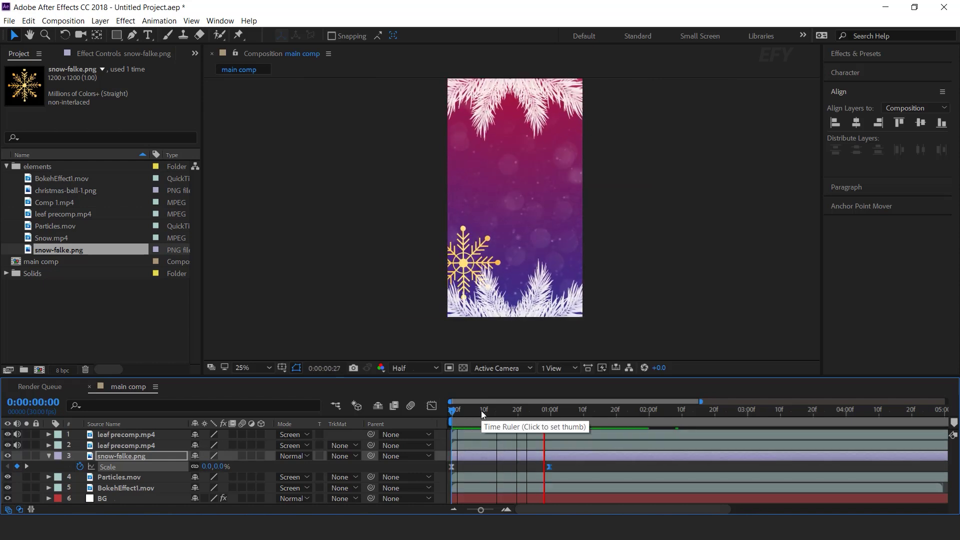
left_click(511, 411)
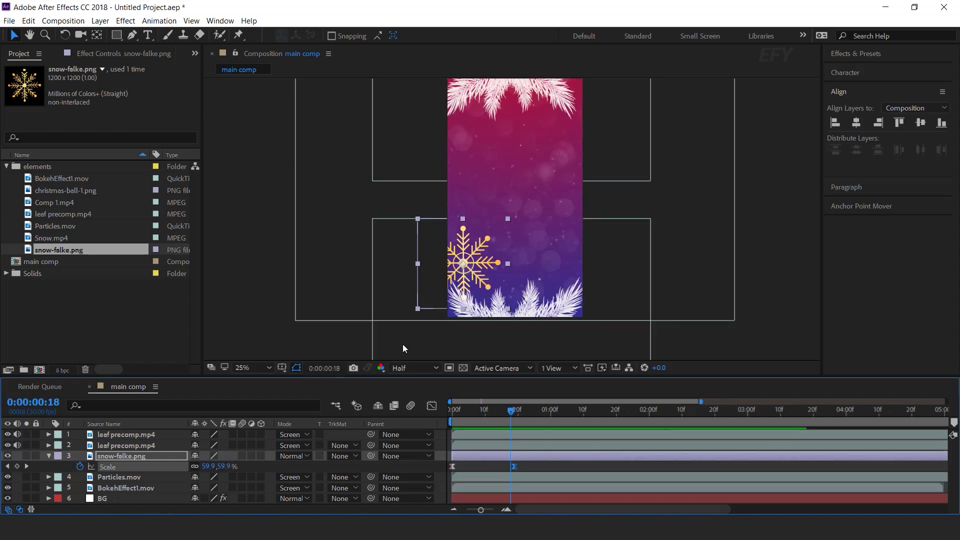
Add the expression time*10 to the snowflake layer's rotation and collapse its properties.
left_click(125, 456)
key("shift+r")
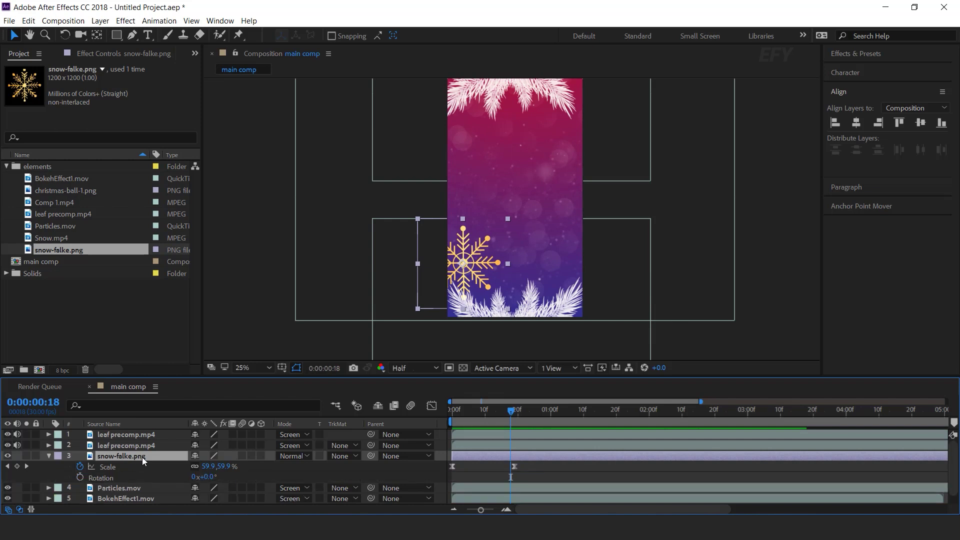
left_click(80, 477, "alt")
type("time*10")
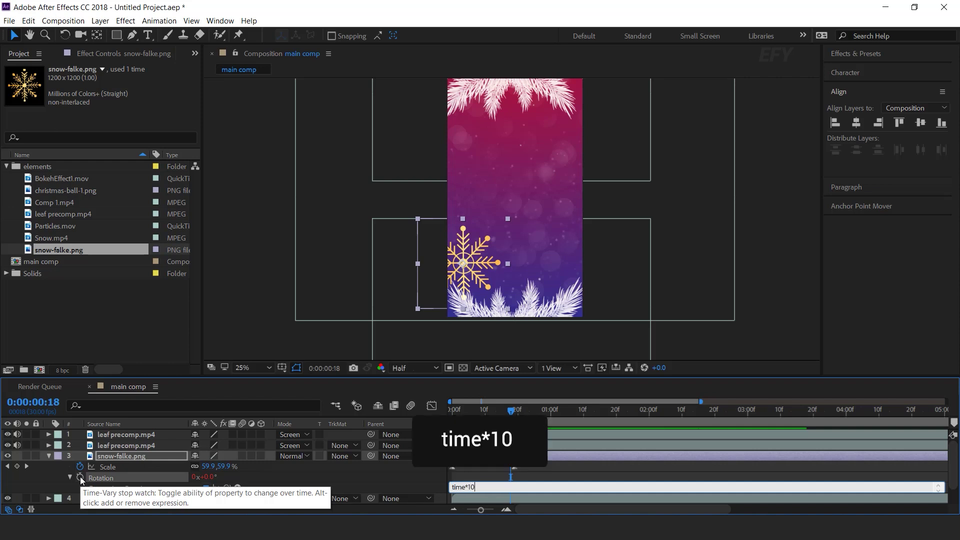
key("KP_Enter")
left_click(48, 455)
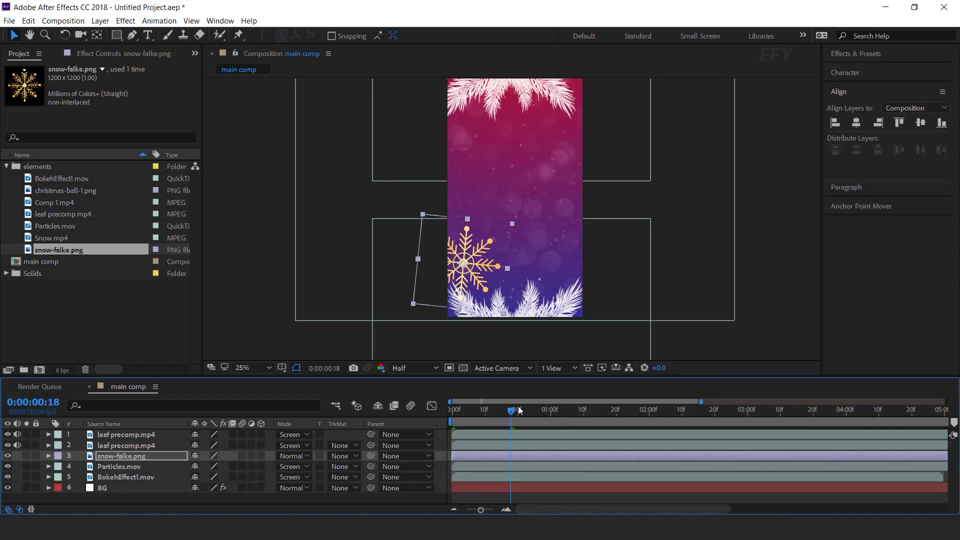
Preview the rotating snowflake, delay its layer's start to about 0:00:00:13, and set the current time to 0:00:01:00.
key("space")
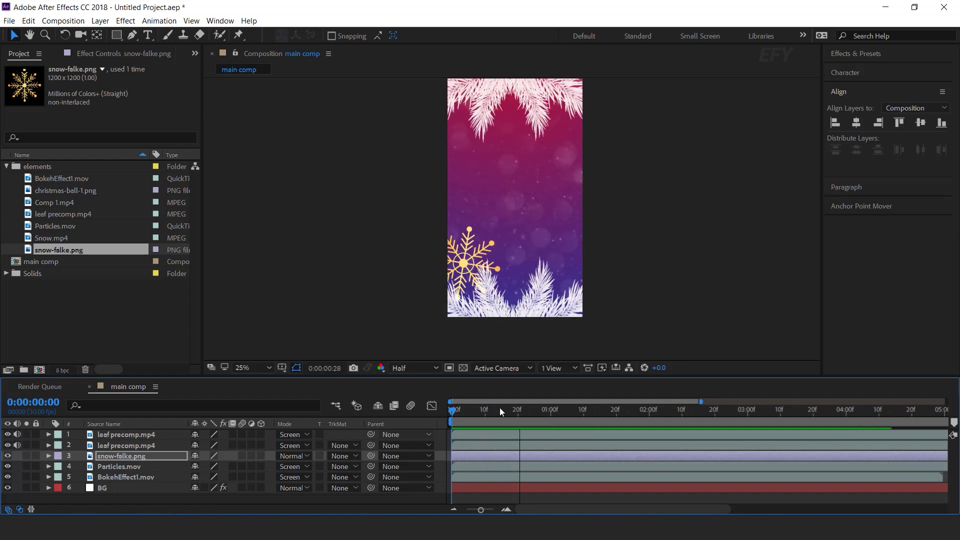
left_click(521, 409)
left_click_drag(515, 454, 556, 455)
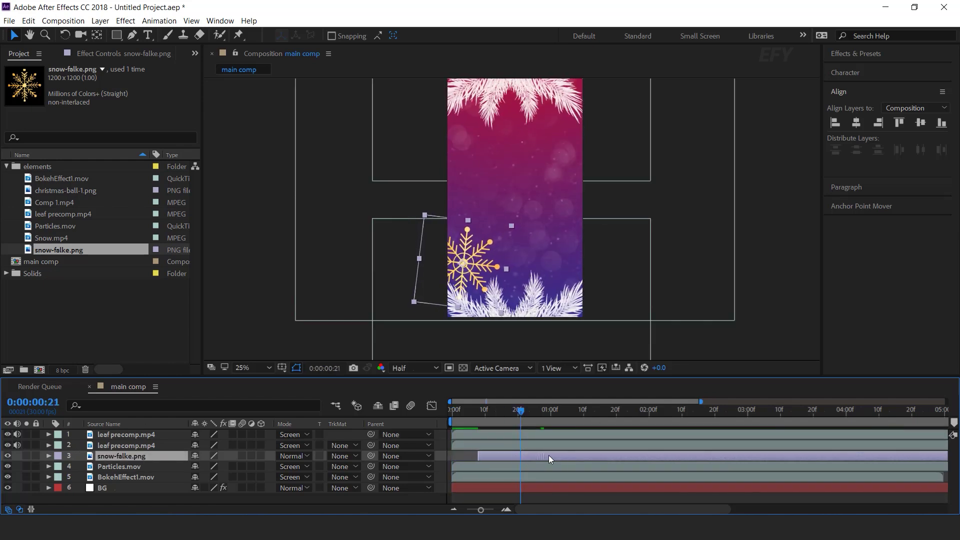
key("space")
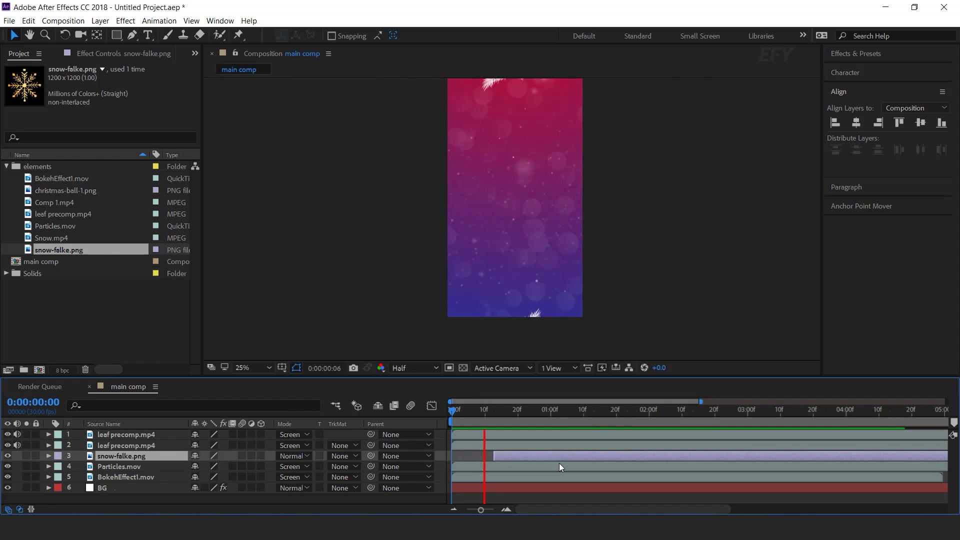
left_click_drag(502, 409, 550, 411)
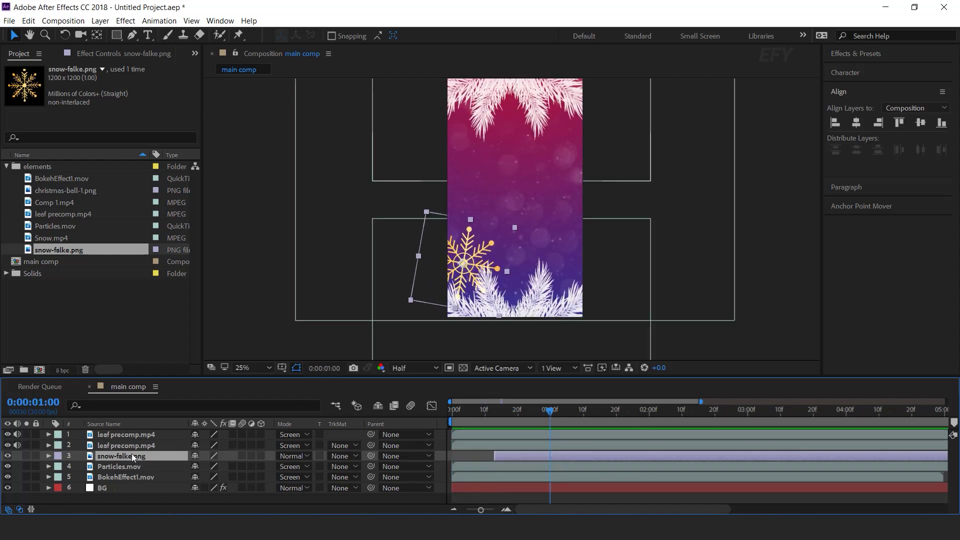
Duplicate the snowflake, move the copy to the frame's upper-right edge, and shift its layer start to about 0:00:00:07.
key("ctrl+d")
left_click_drag(466, 262, 590, 127)
left_click_drag(534, 455, 508, 454)
key("space")
Set the copied snowflake's end scale keyframe at 0:00:00:26 to 46%.
key("s")
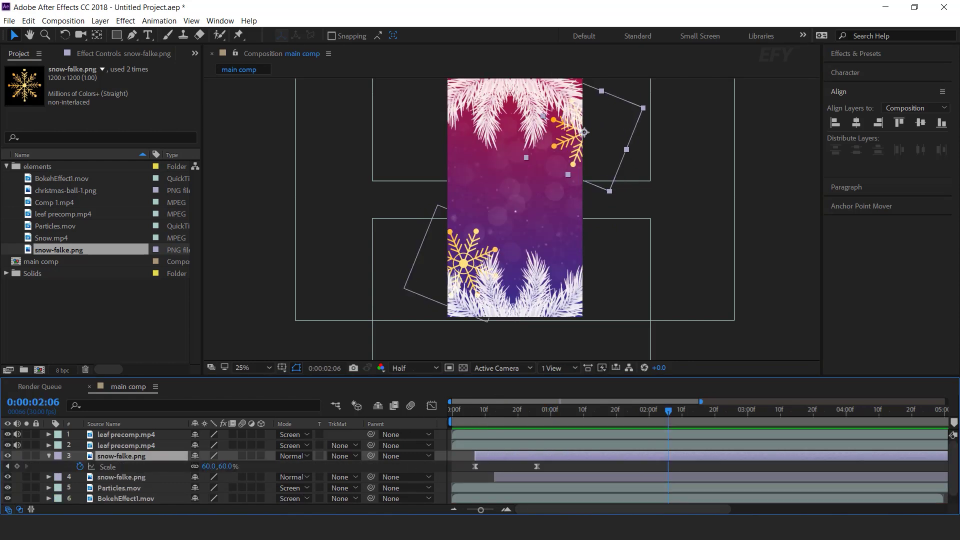
left_click(6, 466)
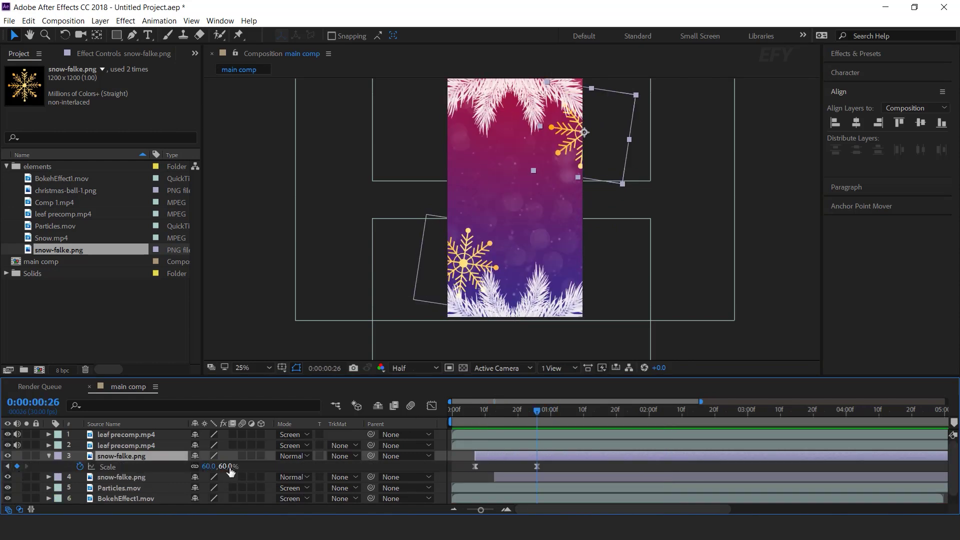
left_click_drag(223, 471, 217, 472)
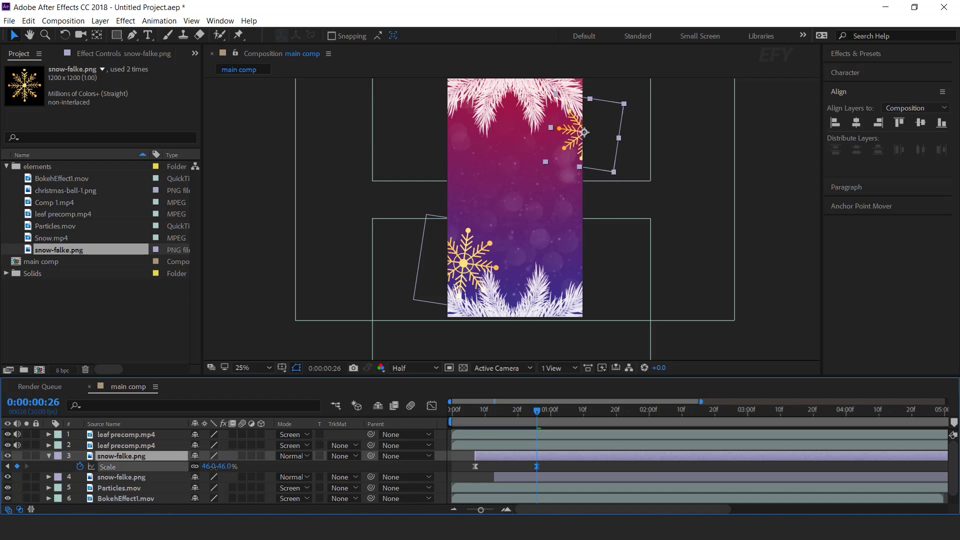
left_click(48, 456)
Preview both snowflakes from the start and set the current time to 0:00:02:24.
left_click_drag(500, 404, 419, 421)
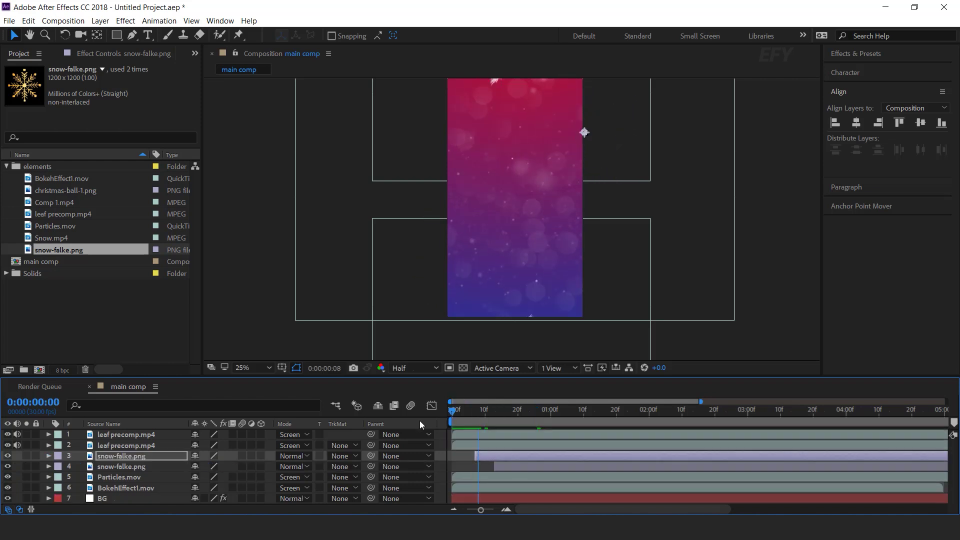
key("space")
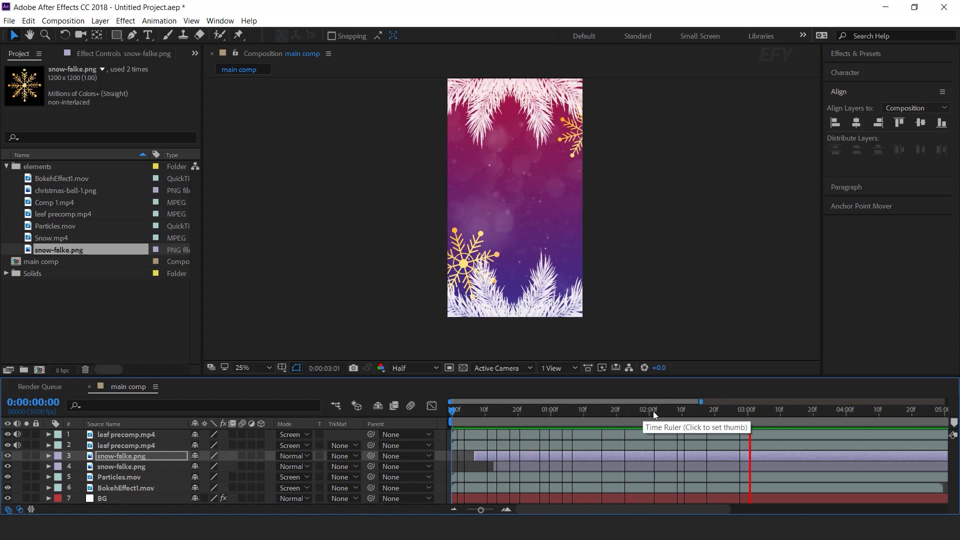
left_click(728, 411)
Create a new composition from christmas-ball-1.png.
left_click(89, 305)
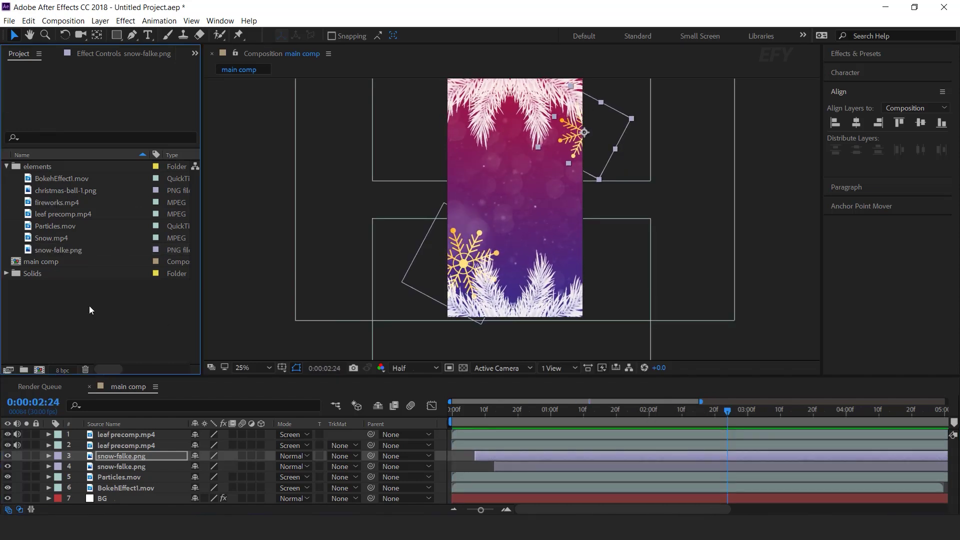
left_click(86, 190)
left_click_drag(75, 193, 41, 367)
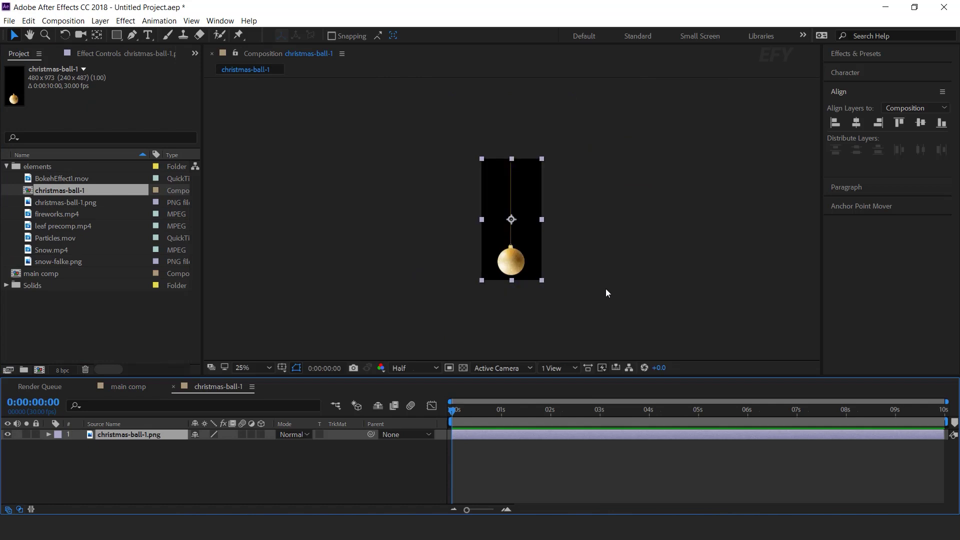
Resize the christmas-ball-1 composition to 693 x 1280 px.
left_click(63, 20)
left_click(75, 47)
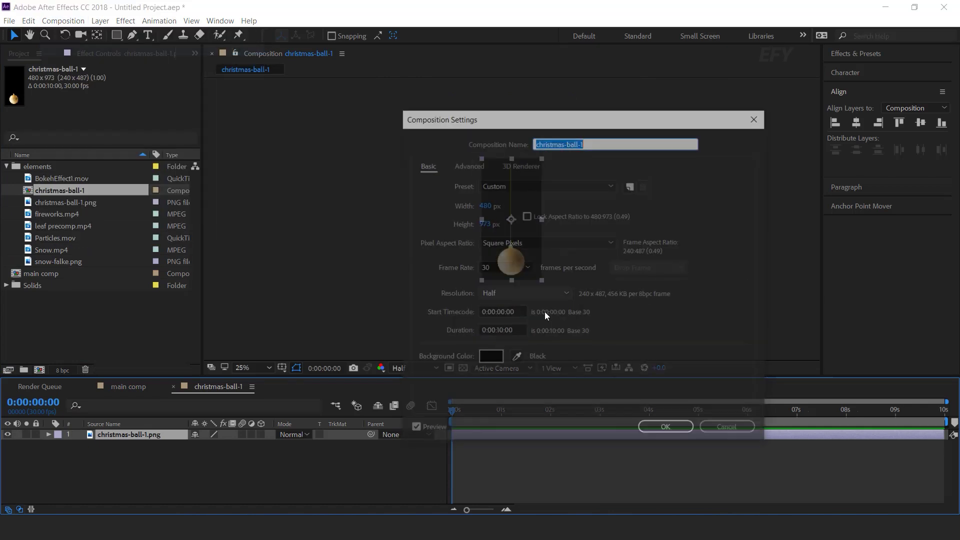
left_click_drag(576, 125, 195, 95)
left_click_drag(105, 175, 178, 193)
left_click_drag(106, 175, 130, 176)
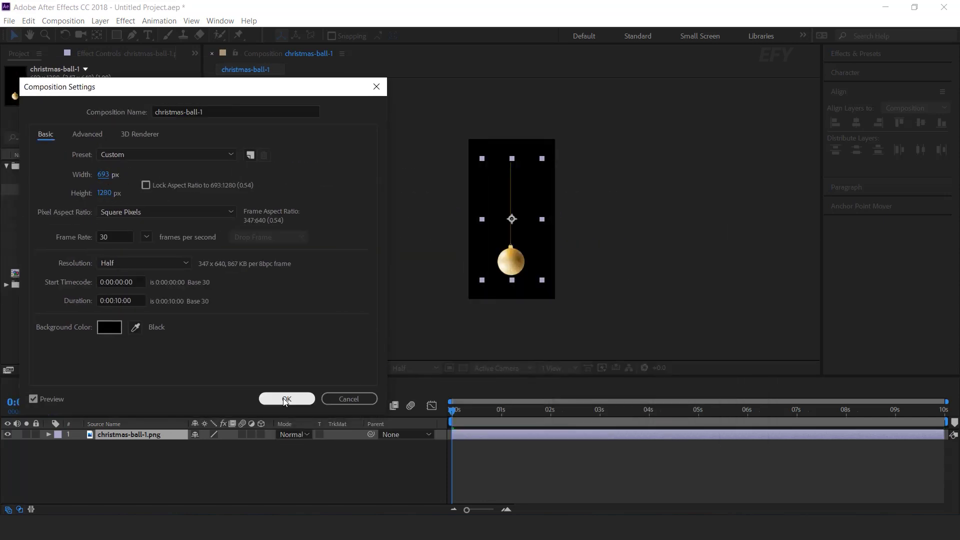
left_click(287, 398)
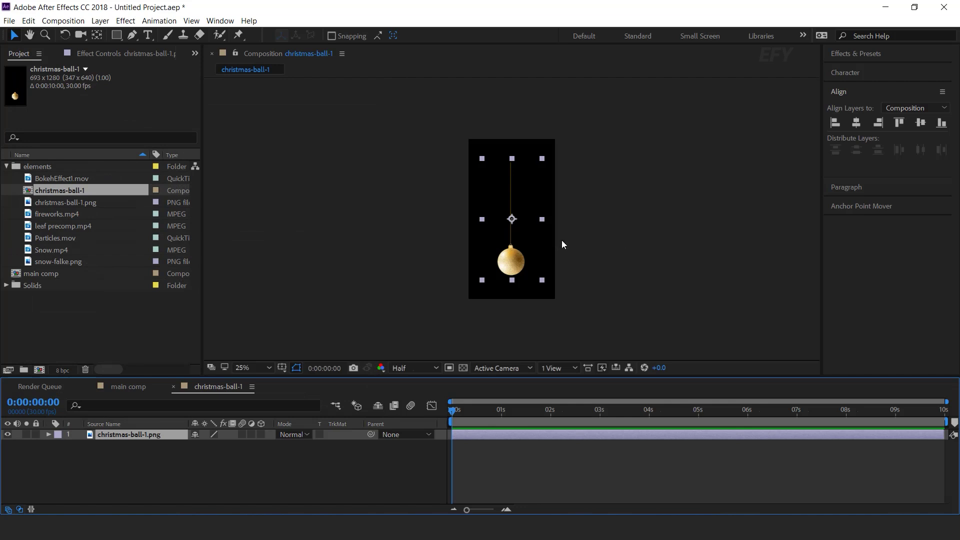
Set the ball layer's anchor point to its top centre and move the layer up to the composition's upper edge.
left_click(883, 209)
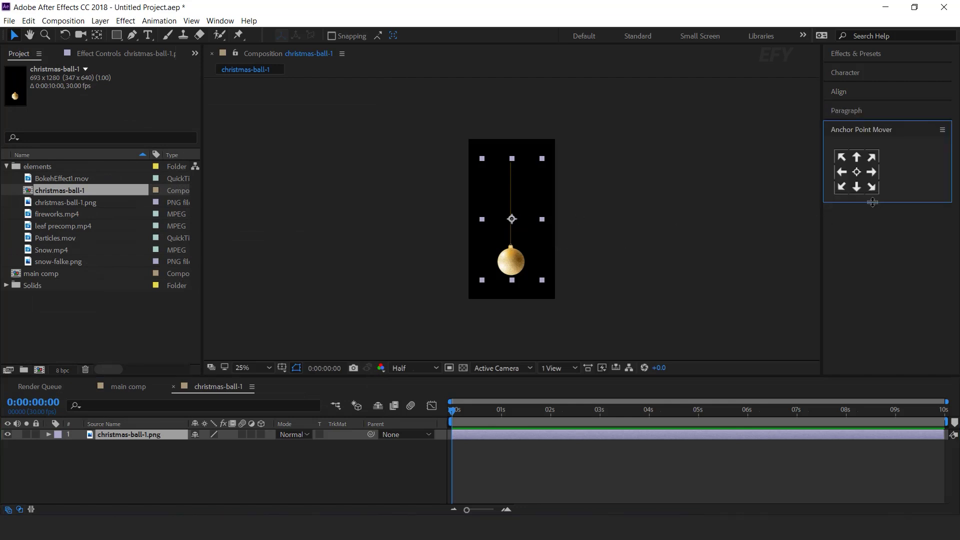
left_click(859, 158)
left_click_drag(513, 159, 511, 141)
left_click(627, 176)
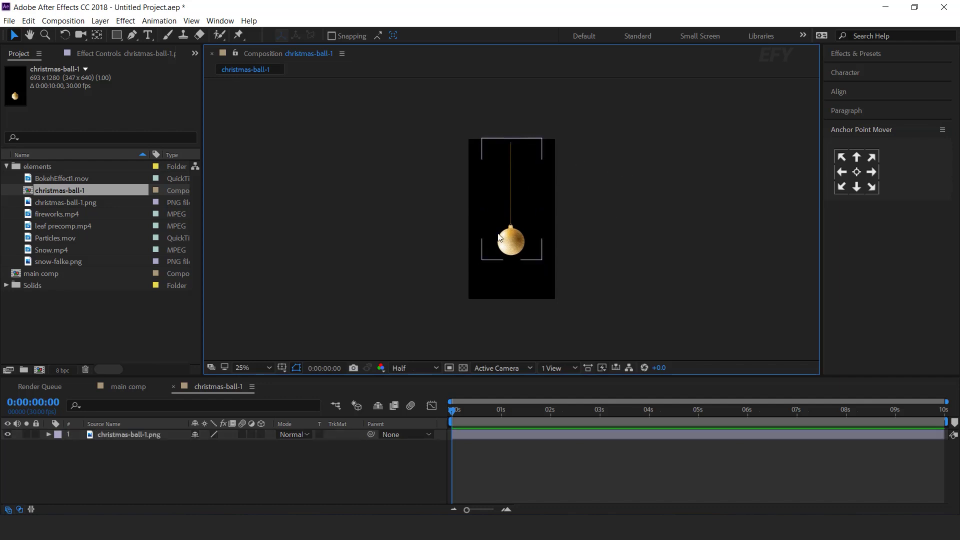
Animate the ball layer's Scale with keyframes from 0% at 0:00:00:00 to 100% at 0:00:00:10.
left_click(122, 434)
key("s")
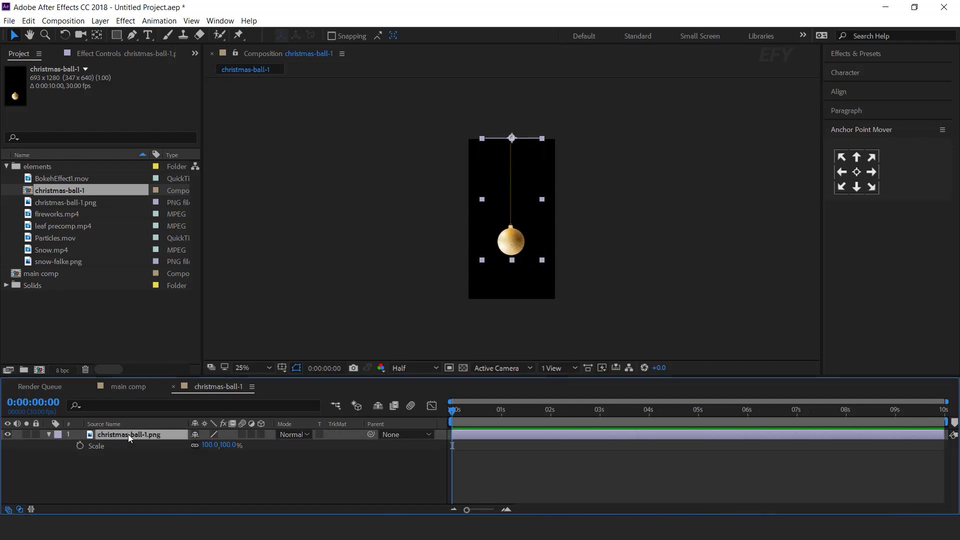
left_click(506, 510)
left_click(483, 411)
left_click(80, 445)
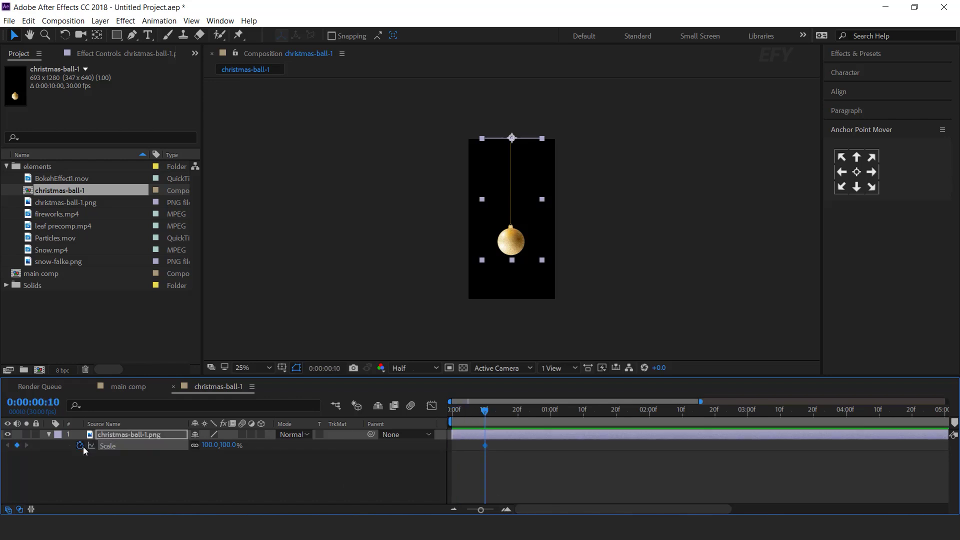
key("Home")
left_click(209, 446)
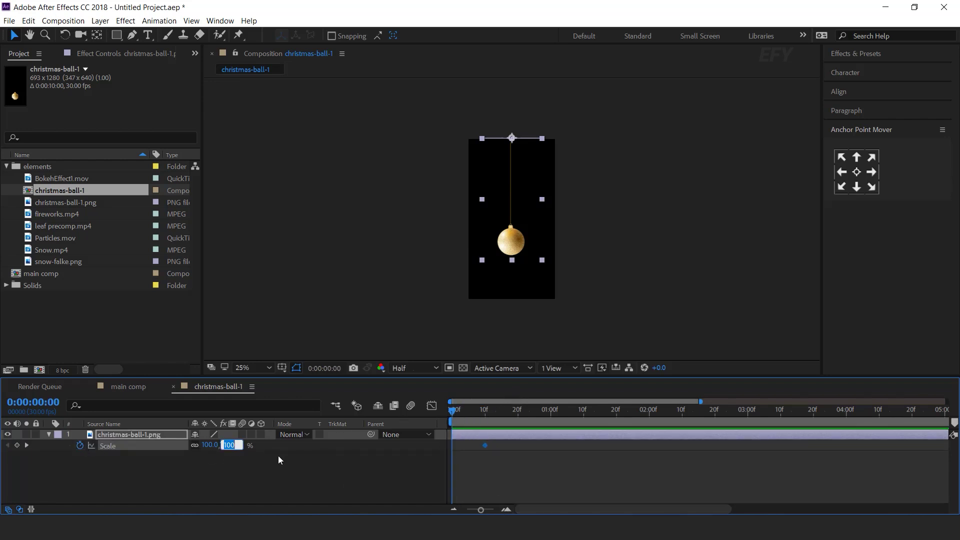
type("0")
key("Return")
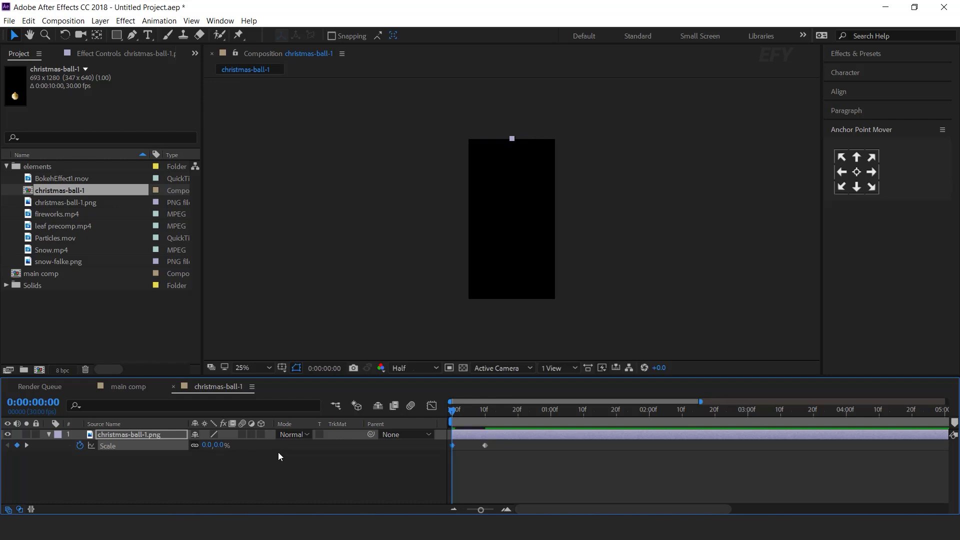
left_click(278, 451)
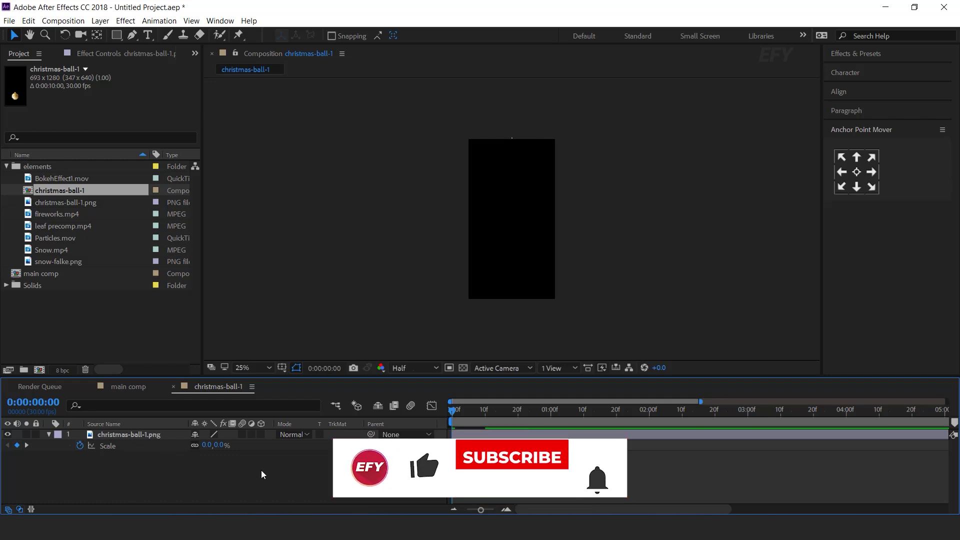
Copy the entire script from Bounce script.txt in Notepad and paste it in After Effects as the ball layer's Scale expression.
key("alt+Tab")
key("ctrl+a")
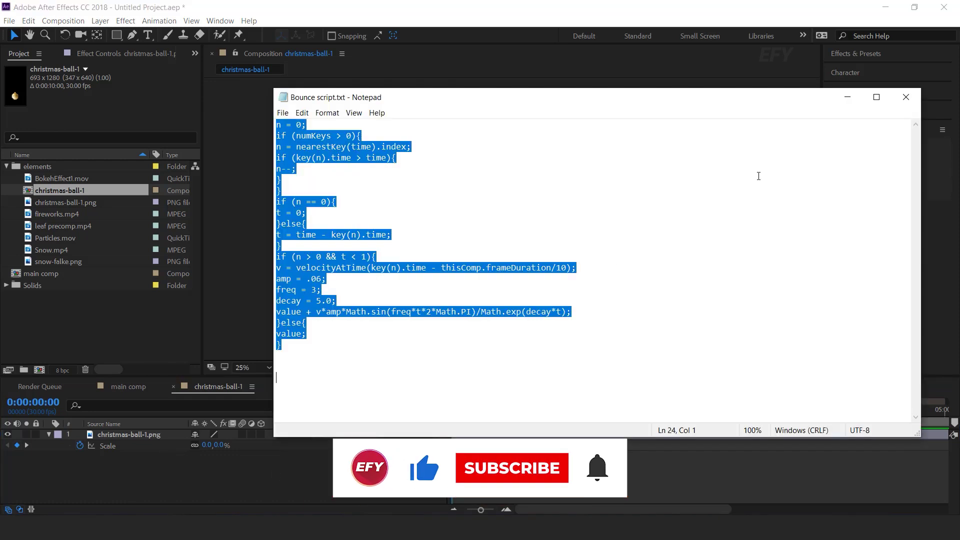
left_click(849, 100)
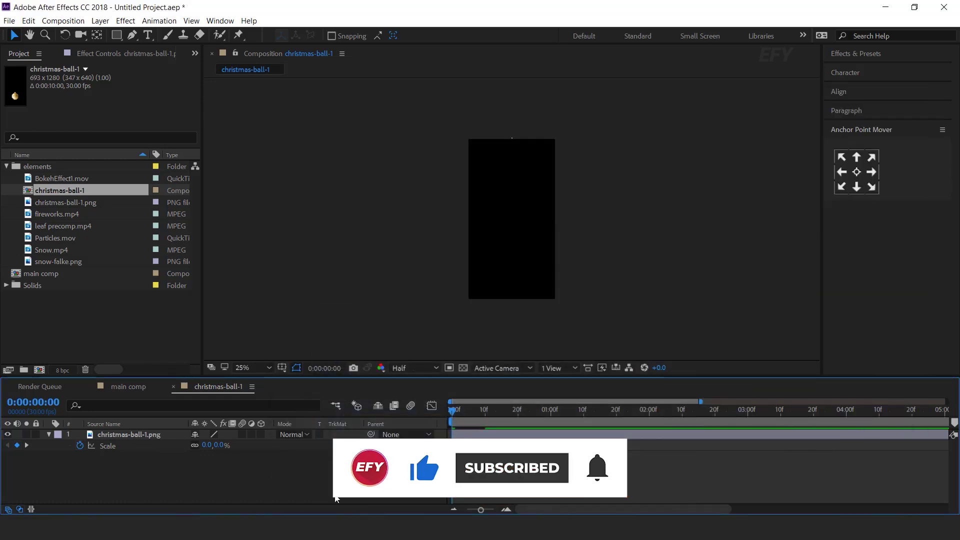
left_click(80, 445, "alt")
key("ctrl+v")
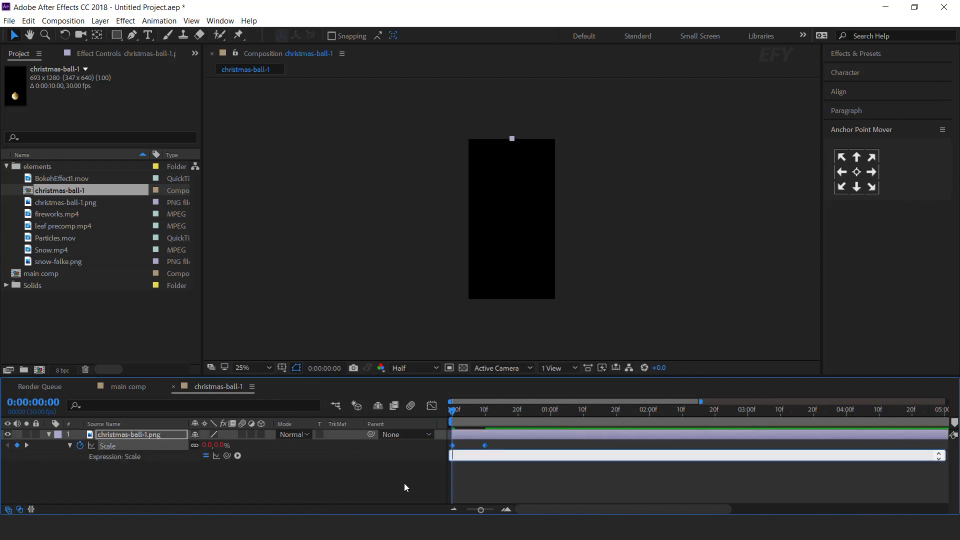
left_click(466, 432)
Preview the ball's bouncing scale animation and set the current time to 0:00:00:26.
key("space")
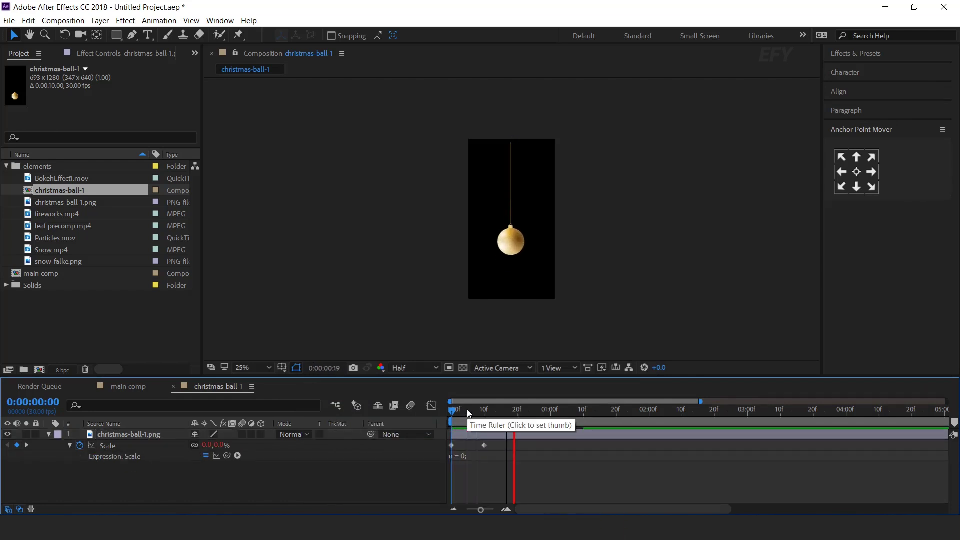
key("space")
key("period")
key("space")
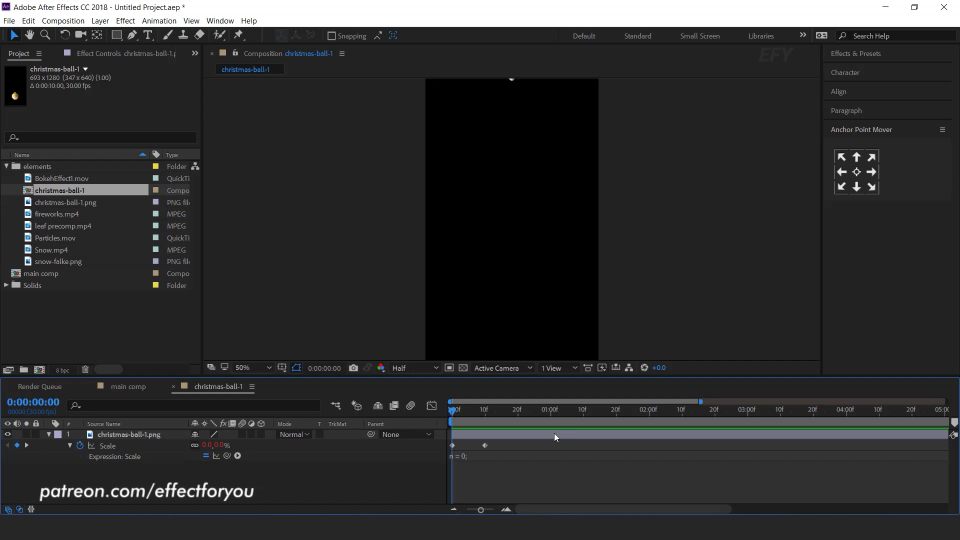
key("space")
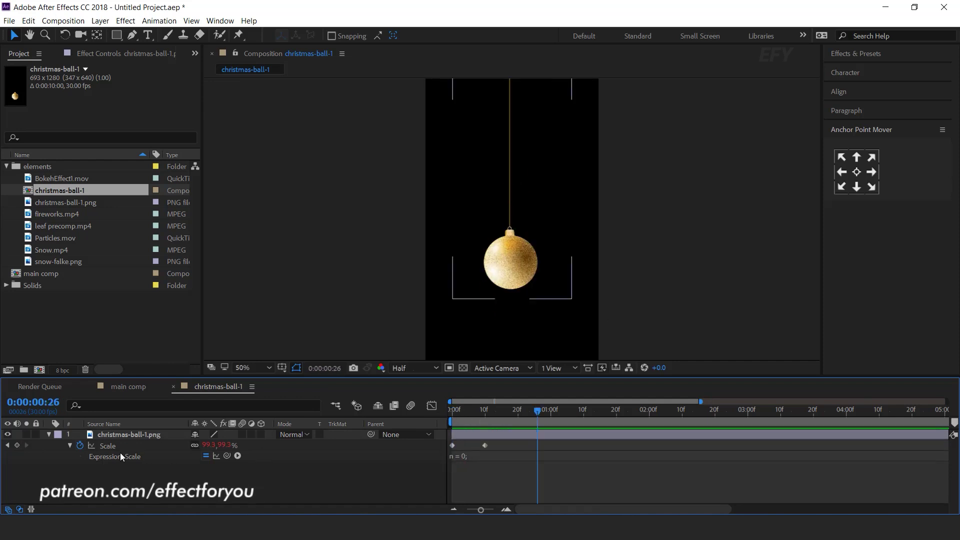
Apply CC Bend It to the ball layer, placing its start point just above the string and its end point below the ball.
left_click(113, 434)
key("ctrl+space")
type("cc ben")
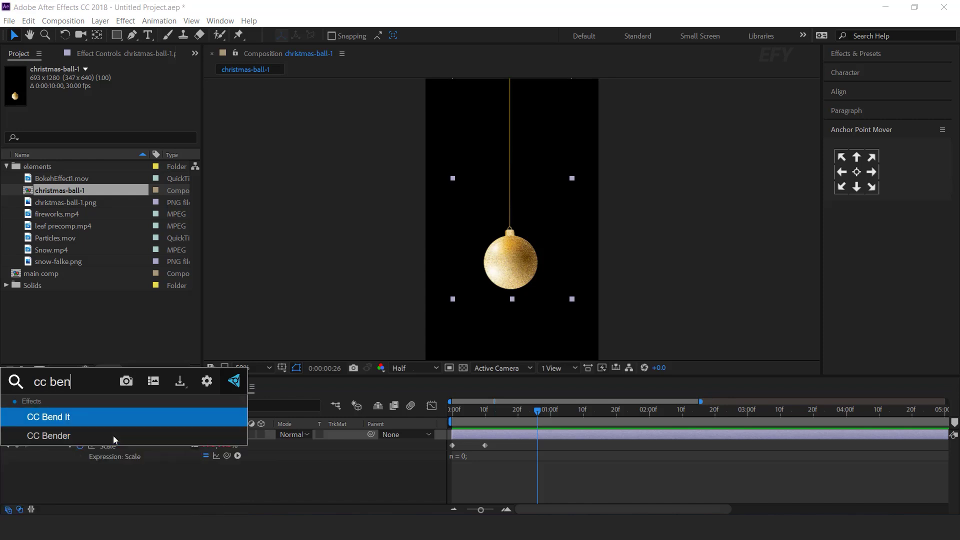
key("Return")
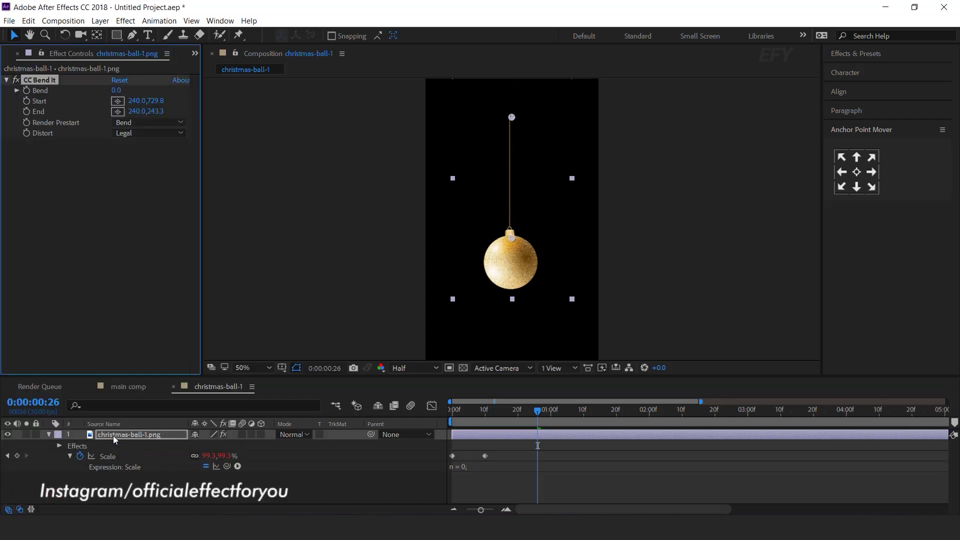
left_click_drag(512, 238, 515, 278)
key("comma")
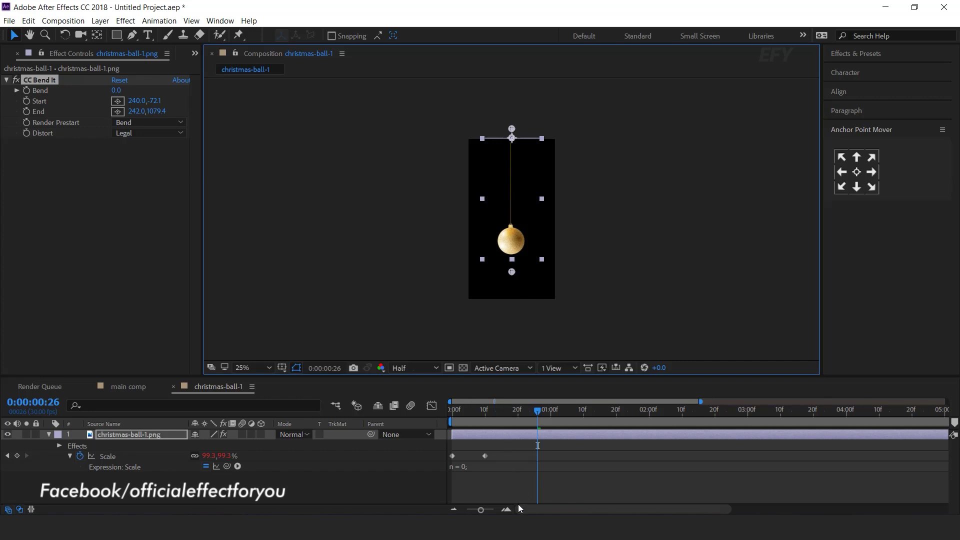
Add a Bend keyframe with a value of 10 at 0:00:00:00.
left_click_drag(515, 421, 436, 415)
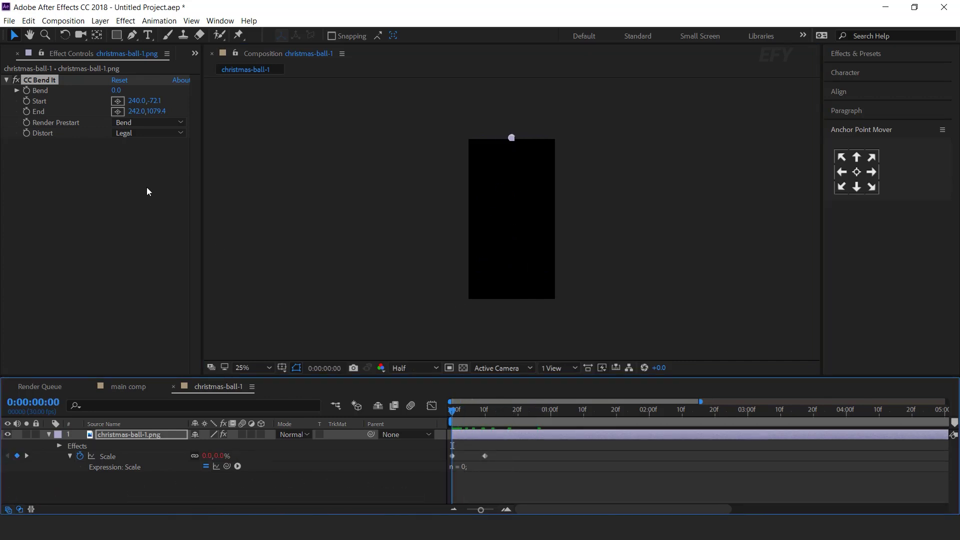
left_click(24, 89)
left_click(119, 90)
type("10")
key("Return")
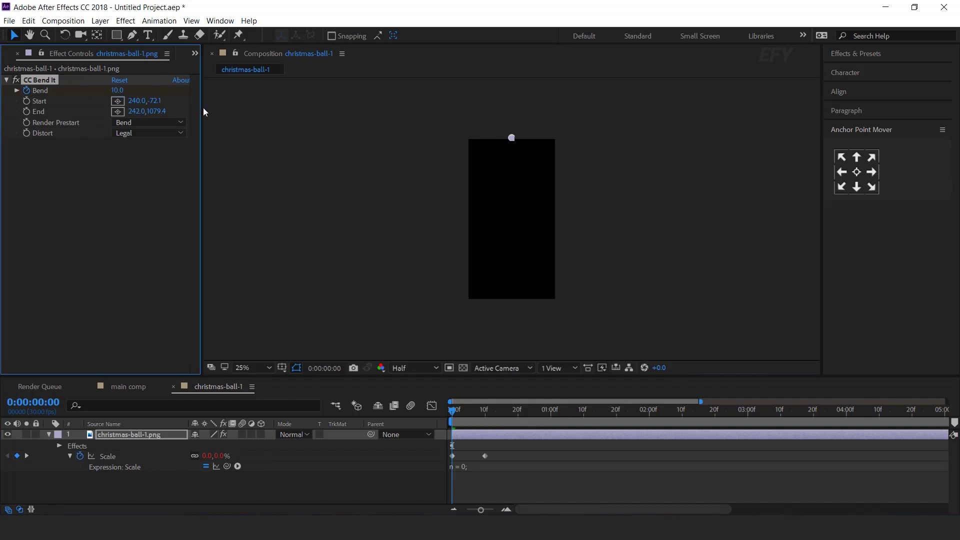
Show the layer's keyframed properties and add a Bend keyframe of -10 at 0:00:00:25.
key("u")
left_click(506, 510)
left_click_drag(457, 412, 616, 411)
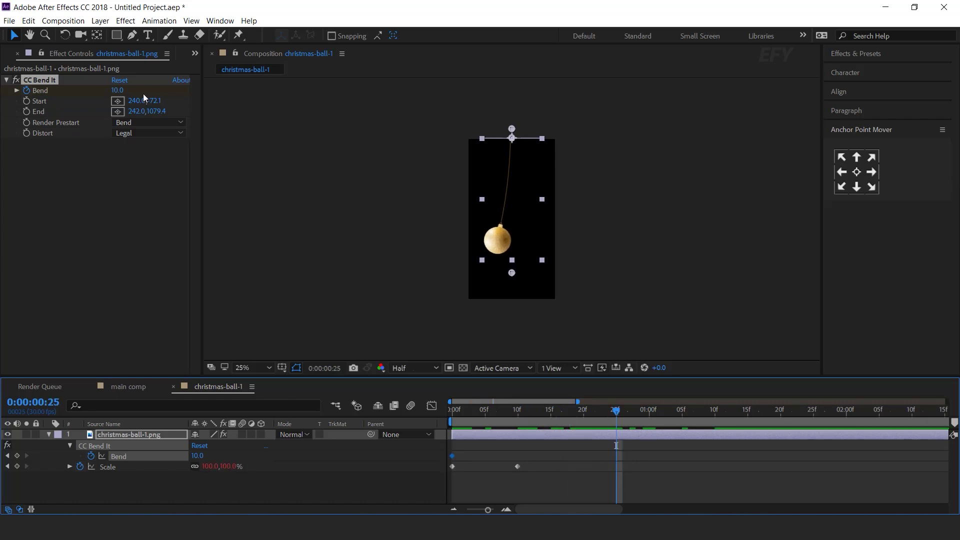
left_click(117, 90)
type("-10")
key("Return")
key("Page_Down")
Apply Easy Ease to both Bend keyframes.
left_click(431, 456)
left_click(447, 458)
right_click(452, 455)
mouse_move(515, 446)
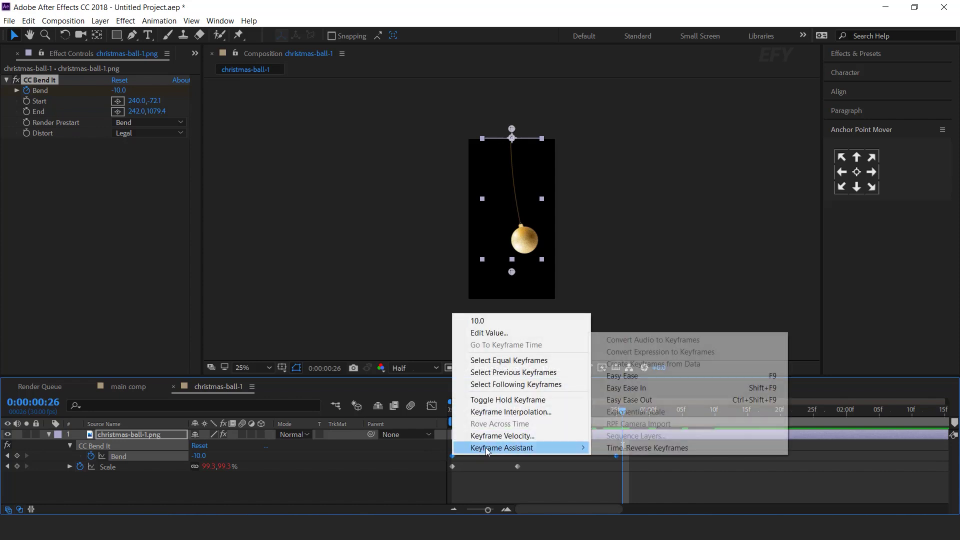
left_click(682, 383)
Preview the ball's swing from the start and move the second Bend keyframe to 0:00:01:05.
key("Home")
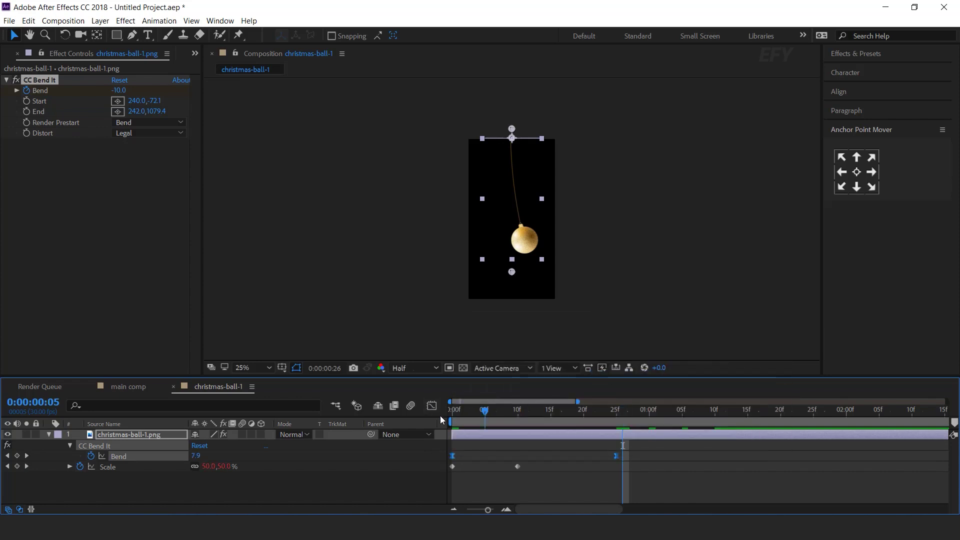
left_click(686, 483)
key("space")
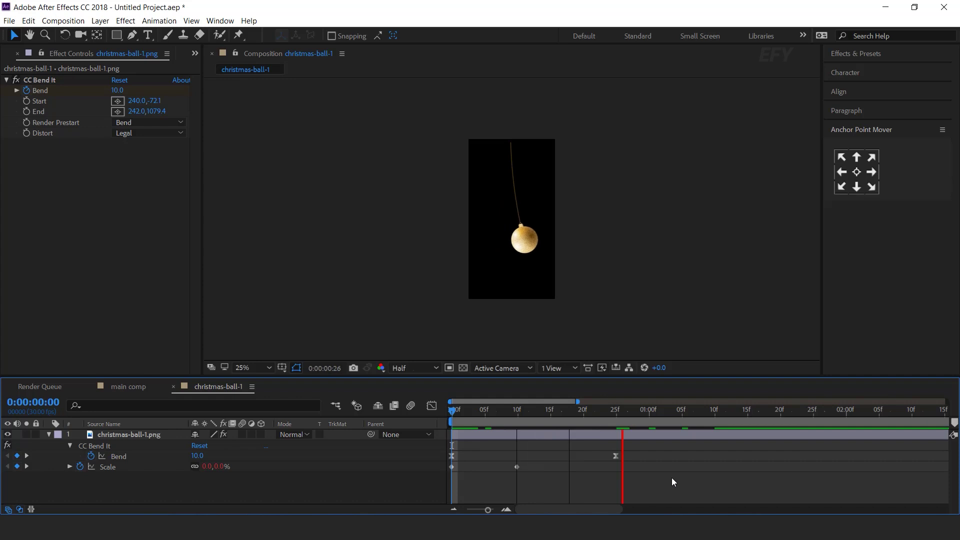
left_click(568, 433)
Add a loop expression to the ball layer's Bend property.
left_click(107, 433)
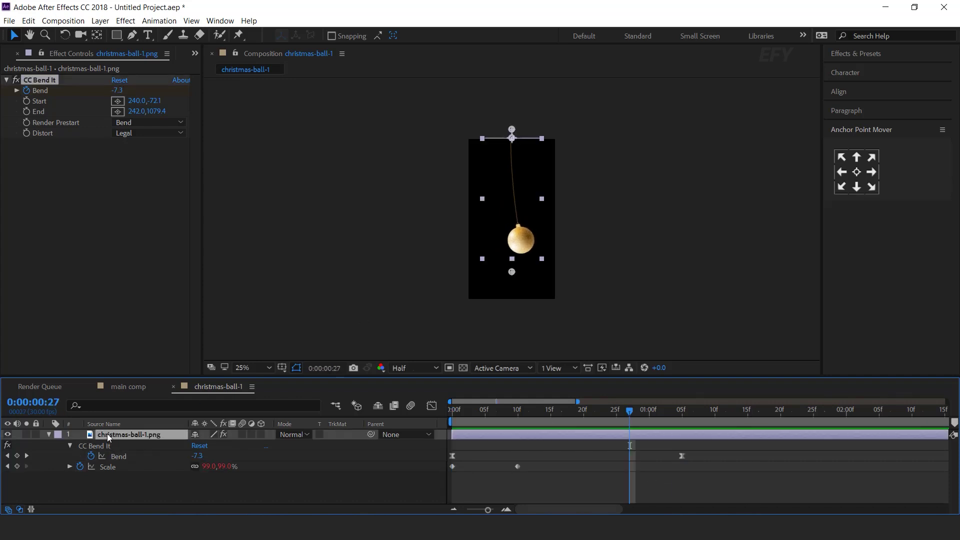
left_click(92, 456, "alt")
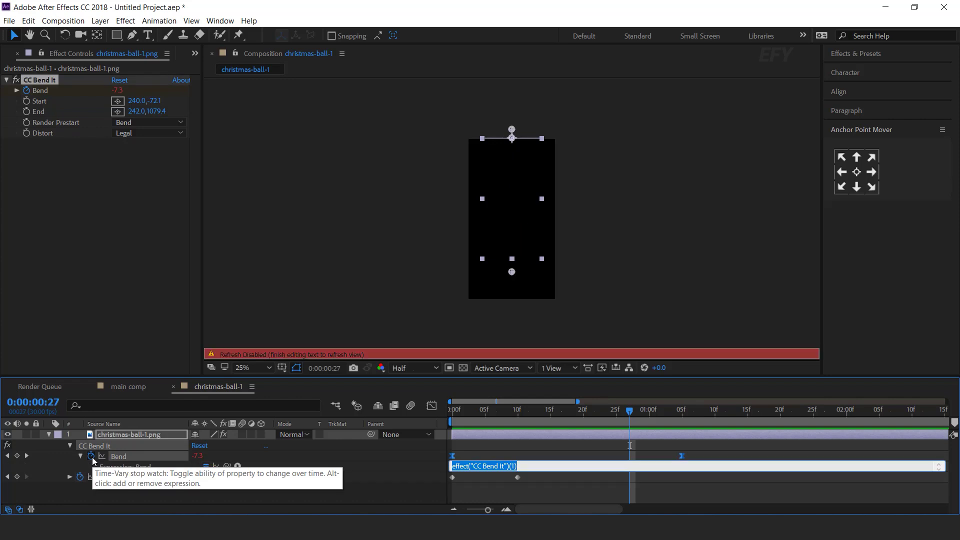
type("loop")
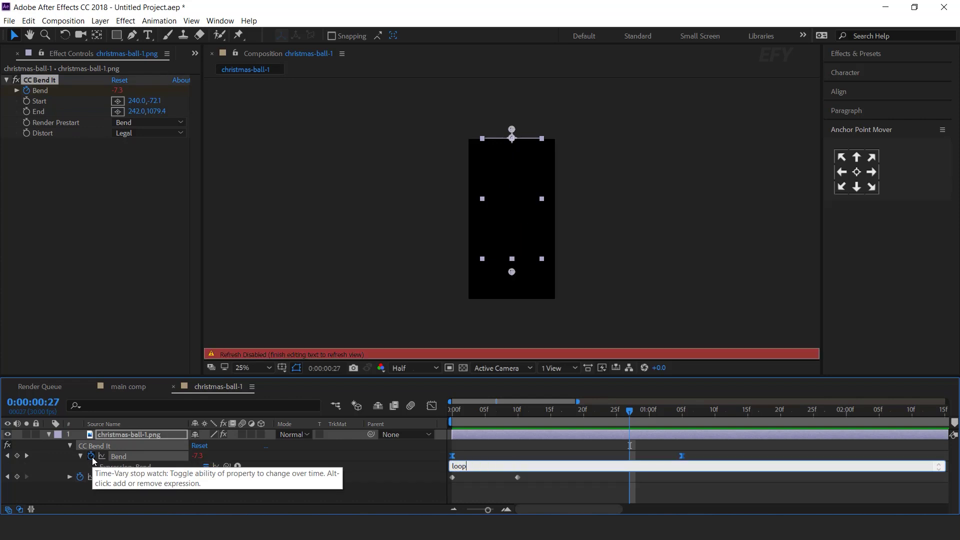
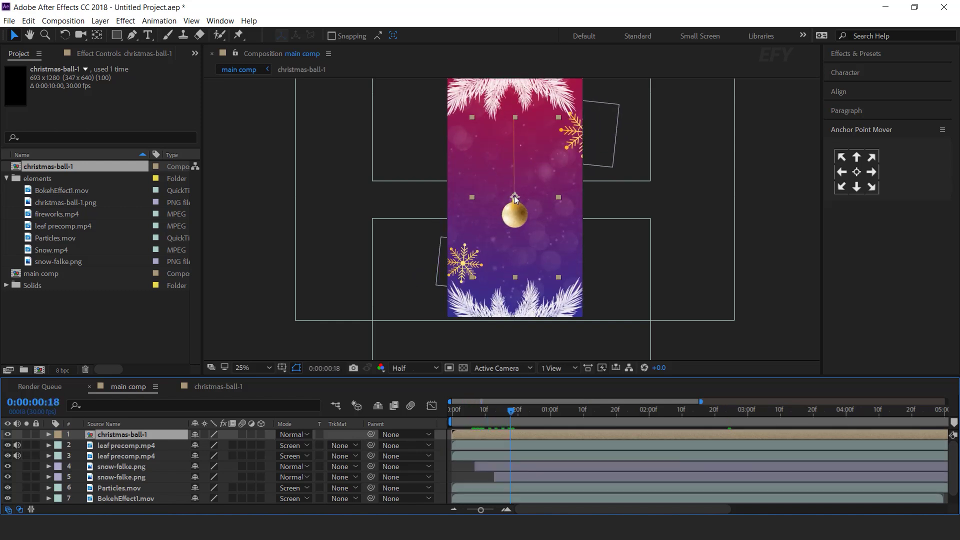
Set the christmas-ball-1 layer's anchor point to its top centre in main comp and move it up so the string hangs from above the frame.
left_click(857, 157)
key("h")
left_click_drag(509, 185, 515, 208)
key("v")
left_click_drag(522, 244, 518, 185)
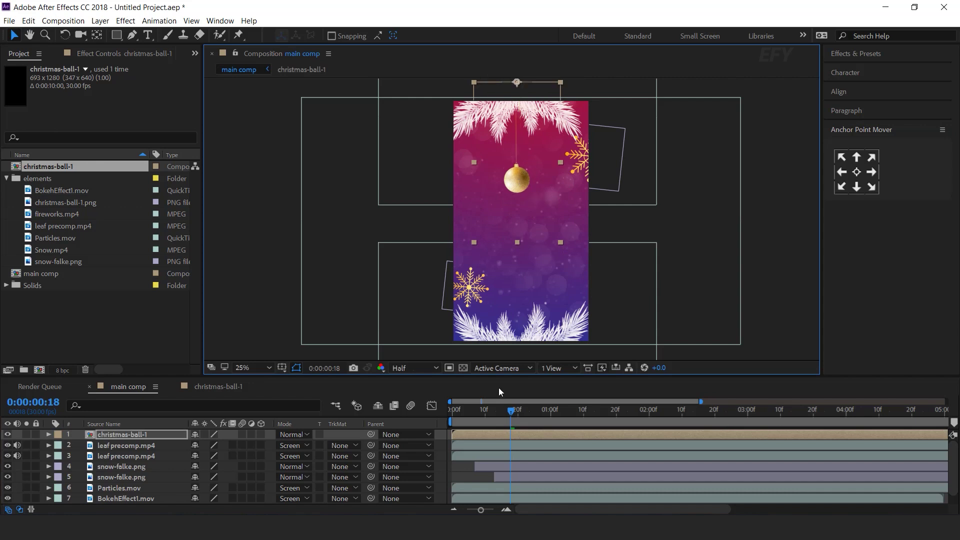
Shift the christmas-ball-1 layer's start to about 0:00:00:07 and preview main comp from the beginning.
key("Home")
left_click_drag(495, 433, 519, 433)
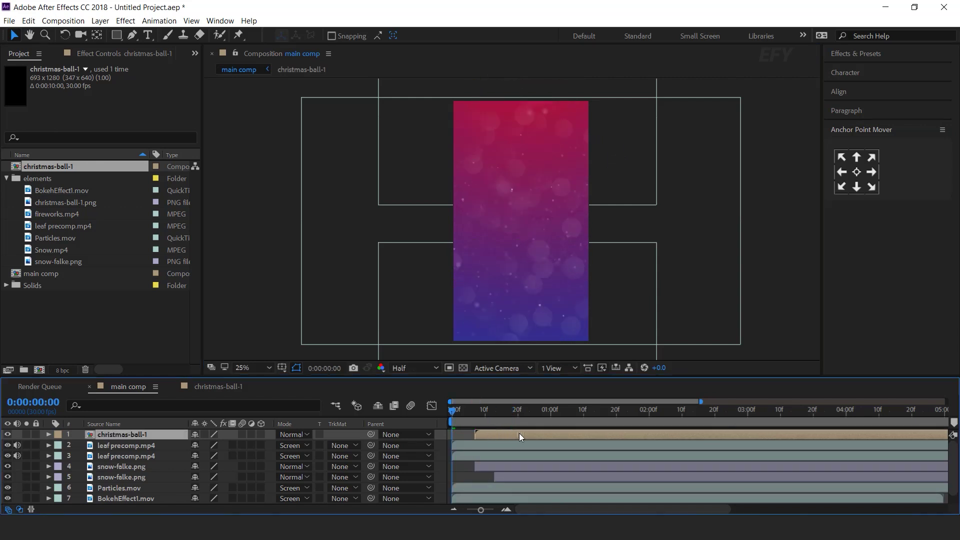
key("space")
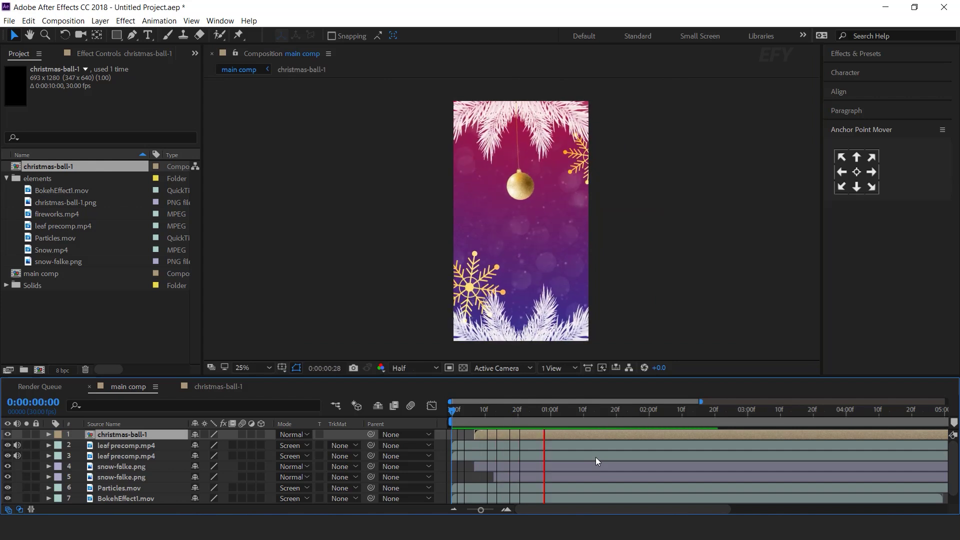
left_click(462, 410)
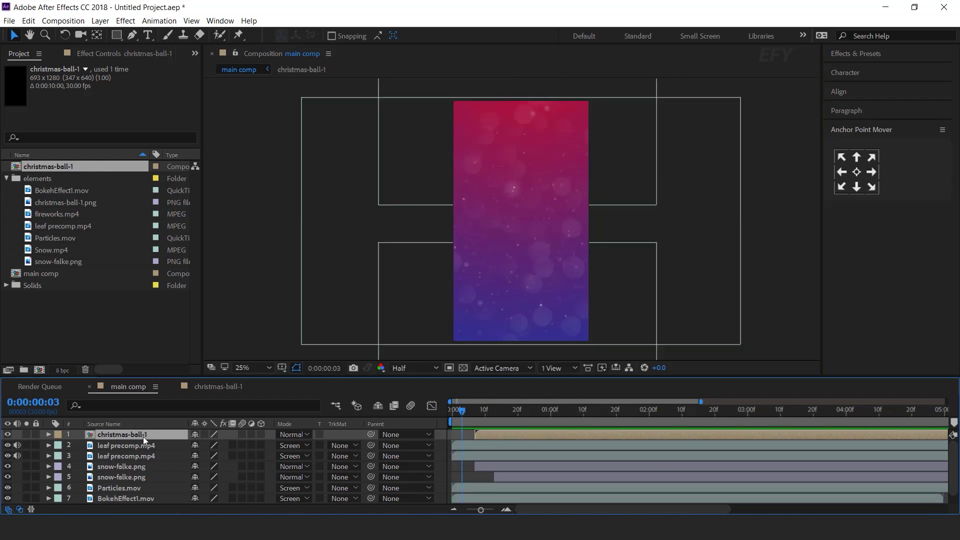
Duplicate the christmas-ball-1 layer, scale the copy to 64% and place it left of and higher than the original ball.
key("ctrl+d")
left_click(553, 410)
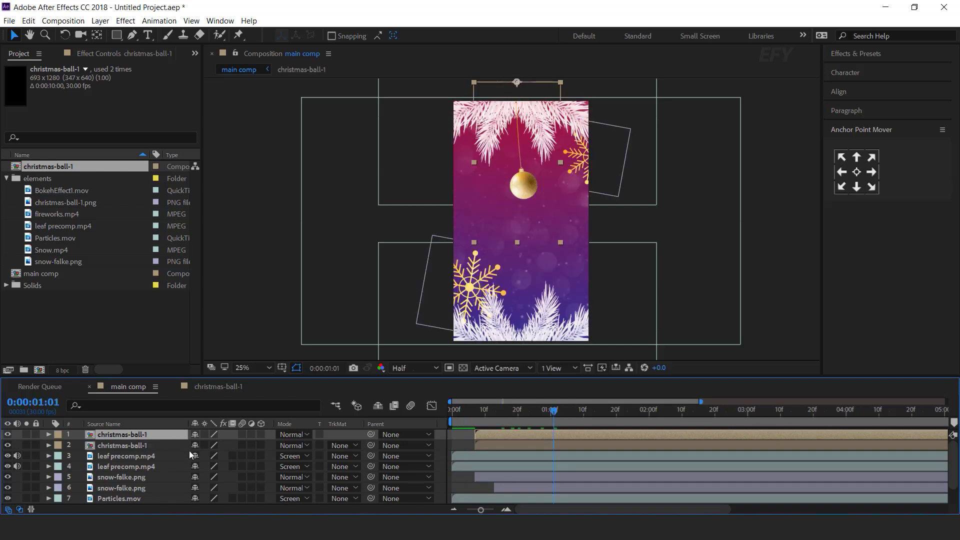
key("s")
left_click_drag(230, 445, 209, 445)
left_click_drag(499, 153, 499, 167)
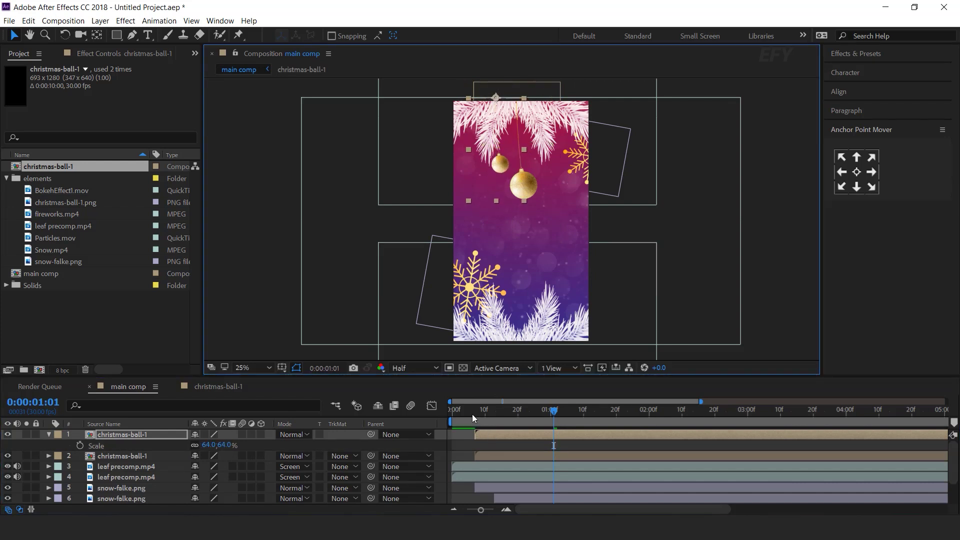
Shift the small ball layer's start to about 0:00:00:10 and preview the animation, setting the current time to 0:00:00:21.
left_click_drag(491, 433, 501, 430)
key("space")
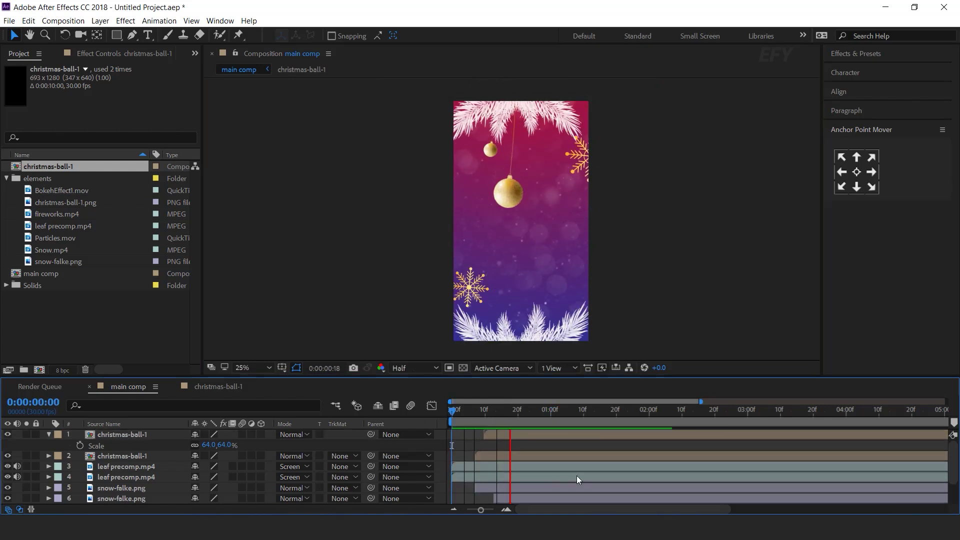
left_click(520, 409)
Duplicate the large ball layer, place the copy right of and higher than the original, and show its Scale property.
left_click(148, 455)
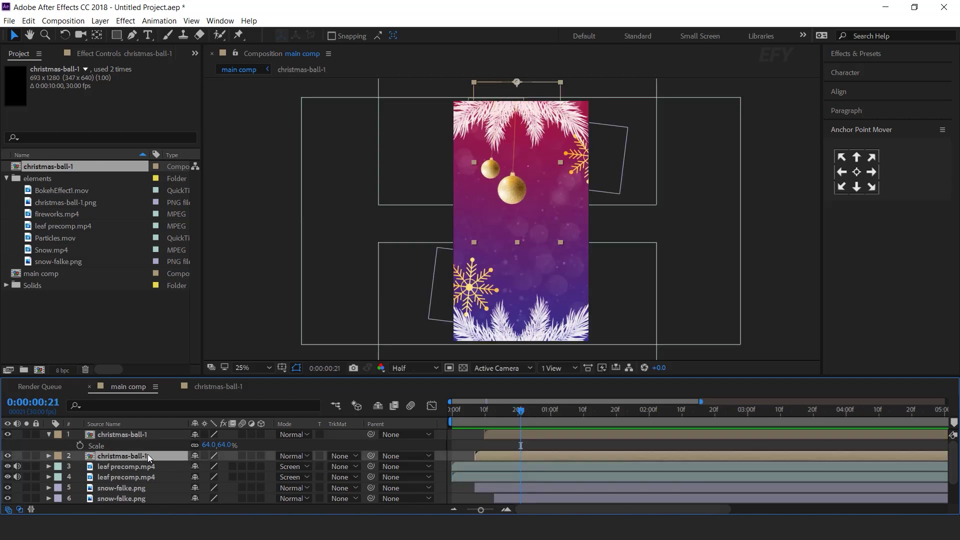
key("ctrl+d")
left_click_drag(523, 206, 551, 189)
key("s")
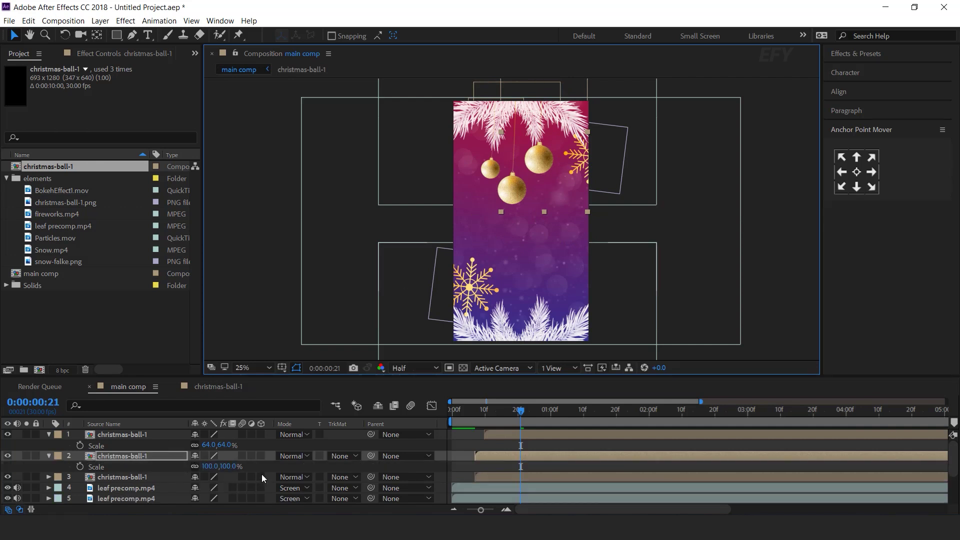
Try a scale of 80% on the third ball layer.
left_click(230, 466)
type("80")
key("Return")
left_click(547, 154)
Set the third ball layer's scale to 90% and adjust its position to the right of the centre ball.
left_click(225, 466)
type("90")
key("Return")
left_click(542, 167)
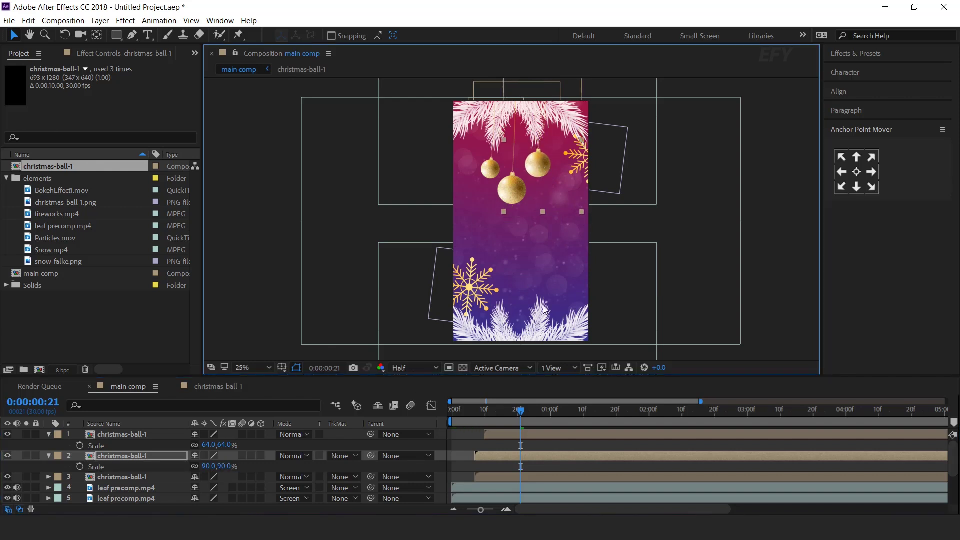
Shift the centre ball layer's start earlier, to about 0:00:00:05.
left_click(535, 475)
left_click_drag(536, 475, 528, 475)
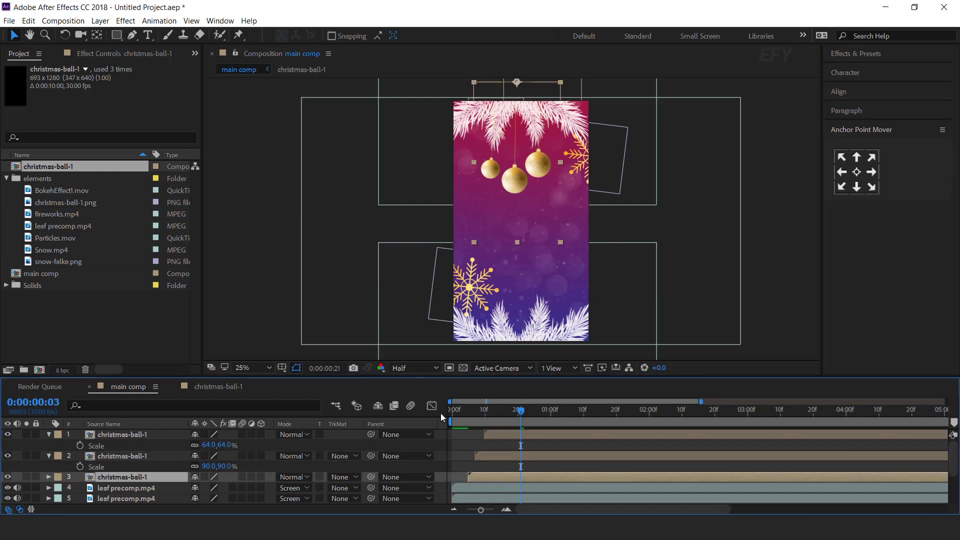
Play back the main comp from the start to check how the three hanging balls swing together.
left_click(464, 408)
key("space")
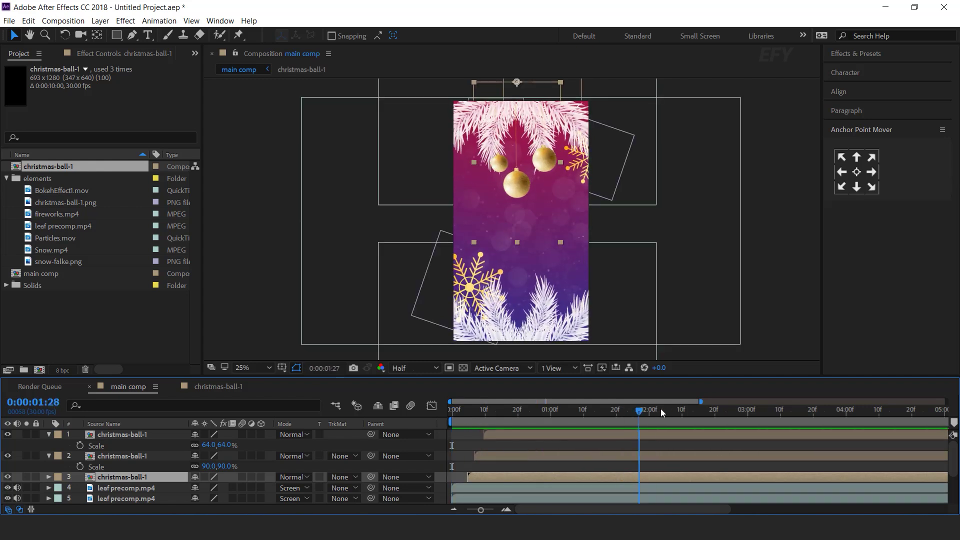
left_click(533, 458)
key("space")
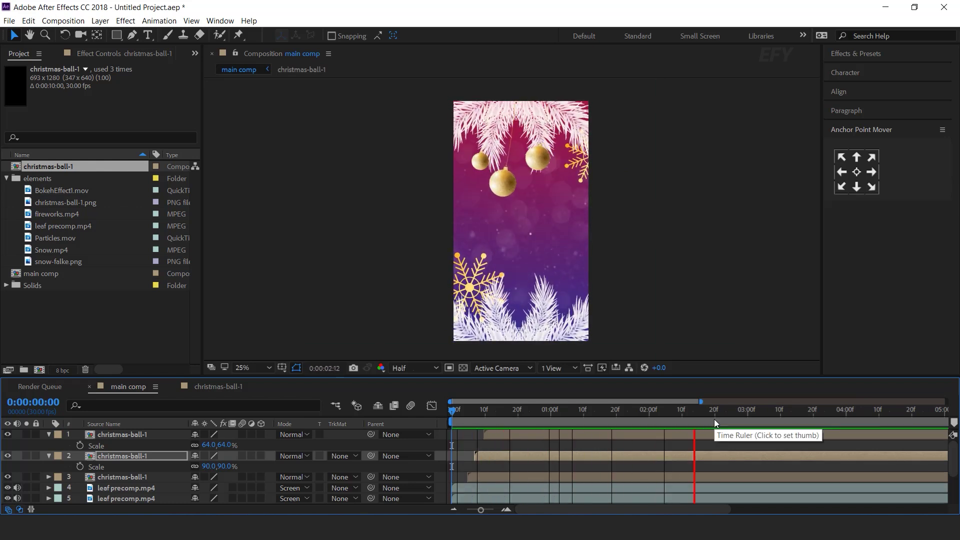
key("space")
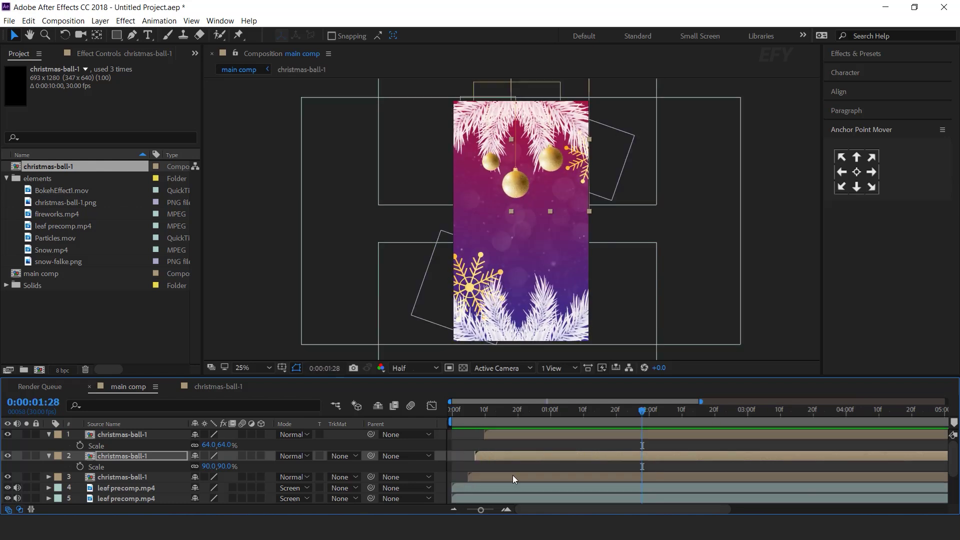
left_click(528, 158)
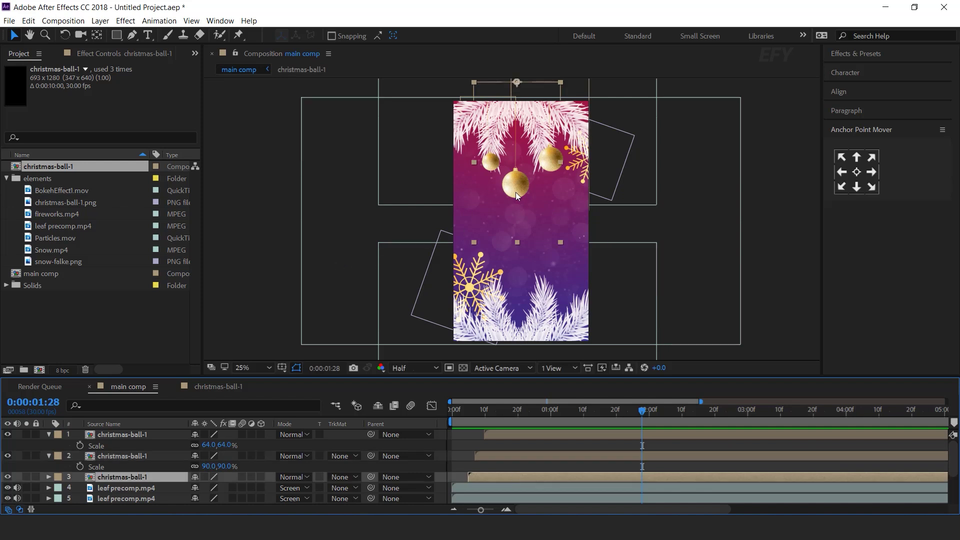
Duplicate the christmas-ball-1 composition and replace the centre ball layer's source with the christmas-ball-2 copy.
left_click(56, 167)
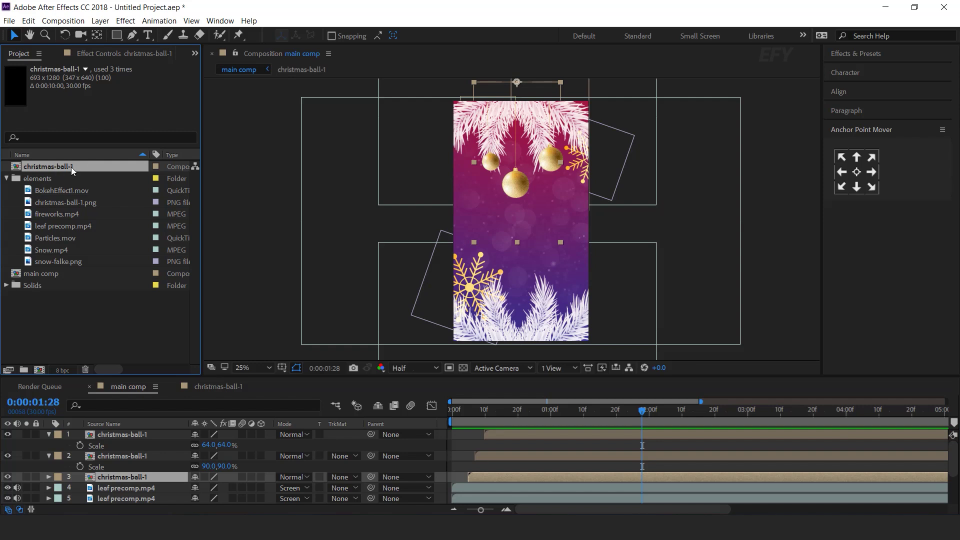
key("ctrl+d")
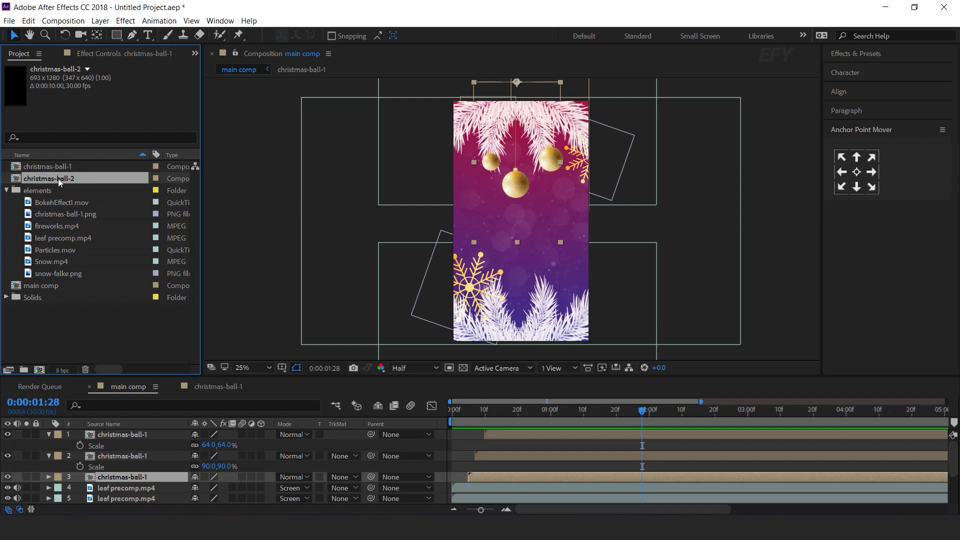
left_click_drag(59, 178, 148, 478)
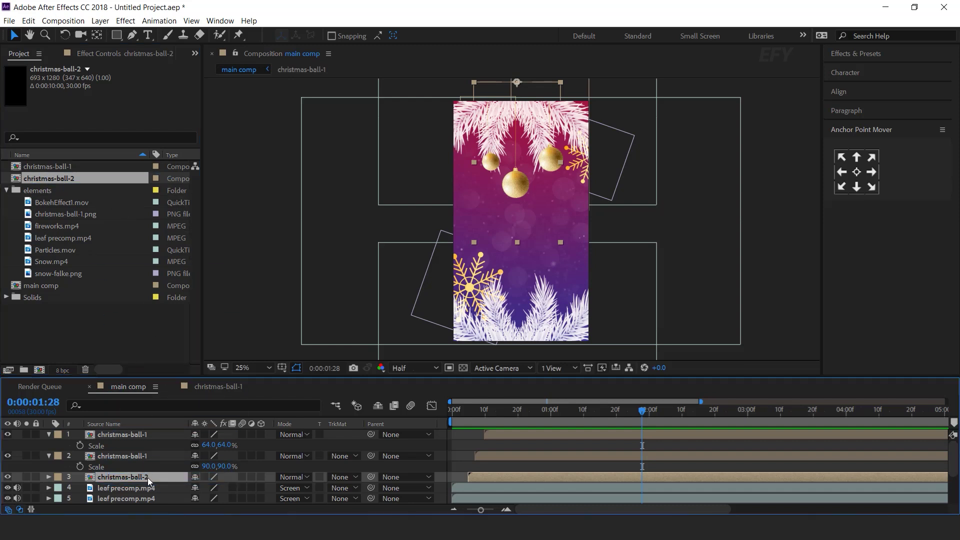
In christmas-ball-2, reveal the ball's keyframes and set the CC Bend It Bend value to -10 at 0:00:00:00.
double_click(148, 478)
left_click(145, 436)
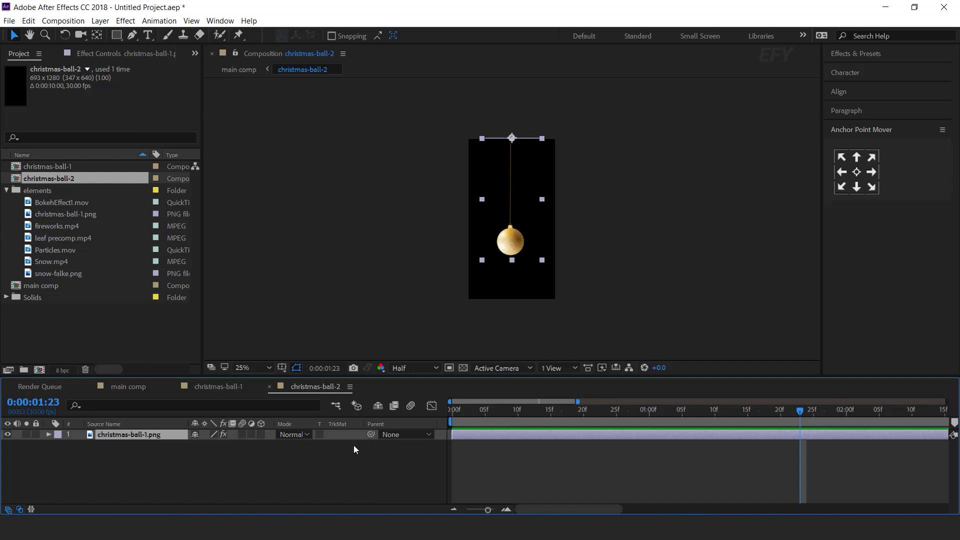
key("u")
left_click(455, 419)
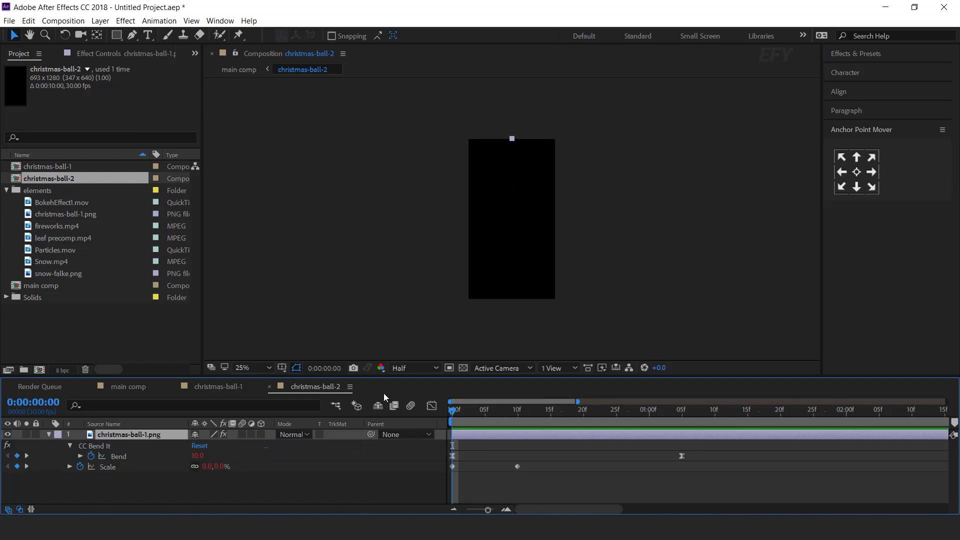
left_click(133, 53)
left_click(120, 91)
type("-10")
key("Return")
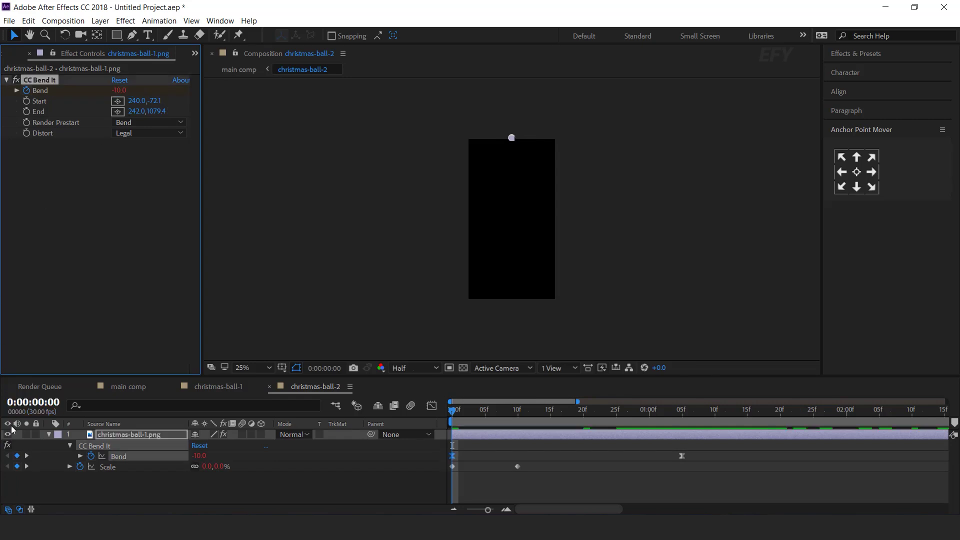
Set the ball's Bend value to 10 at its second keyframe, at 0:00:01:05.
left_click(27, 456)
left_click(123, 91)
type("10")
key("Return")
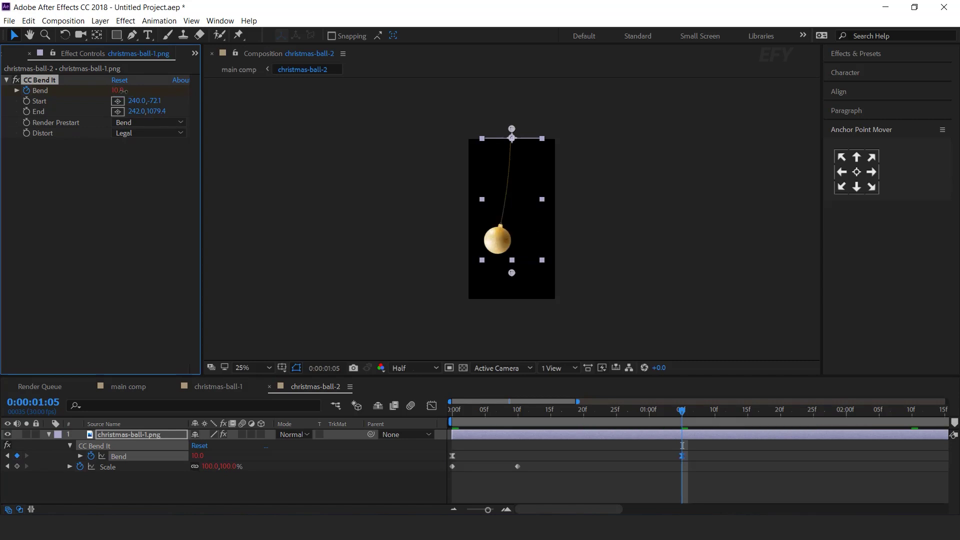
Return to the main comp and play it from the start to check the centre ball's reversed swing.
left_click(126, 385)
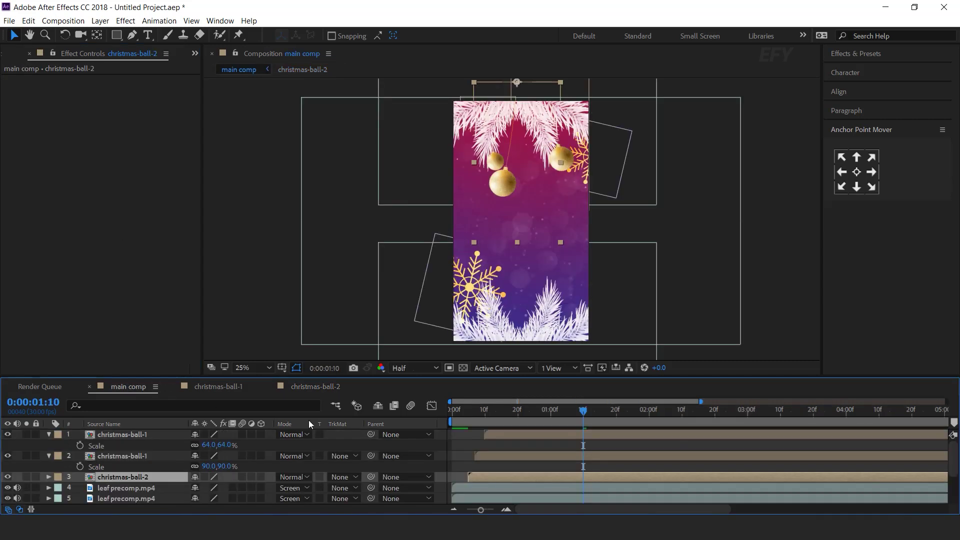
left_click_drag(479, 415, 455, 454)
left_click(439, 478)
key("space")
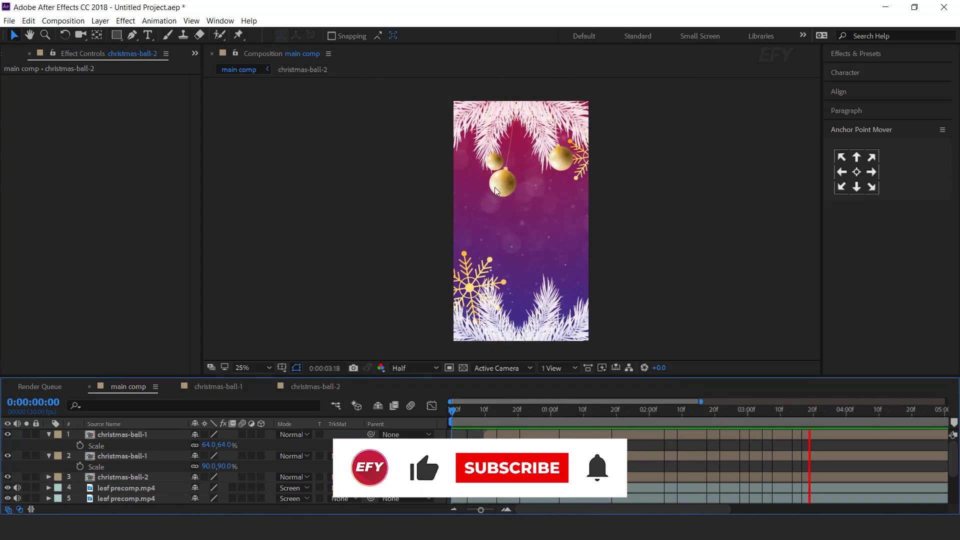
Shift the small ball layer's start earlier, to about 0:00:00:03, check the playback and collapse the ball layers' properties.
left_click_drag(530, 410, 453, 410)
left_click(484, 432)
key("space")
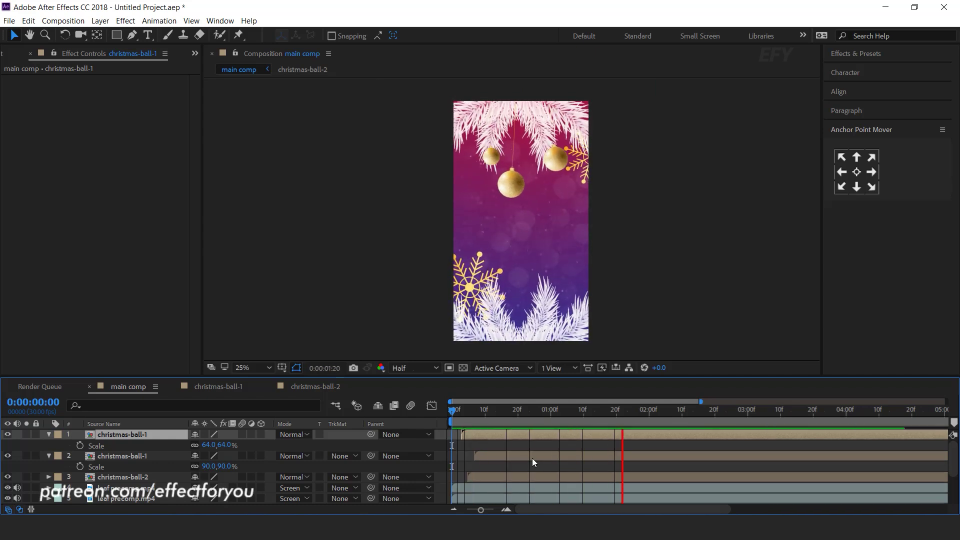
left_click_drag(523, 410, 625, 410)
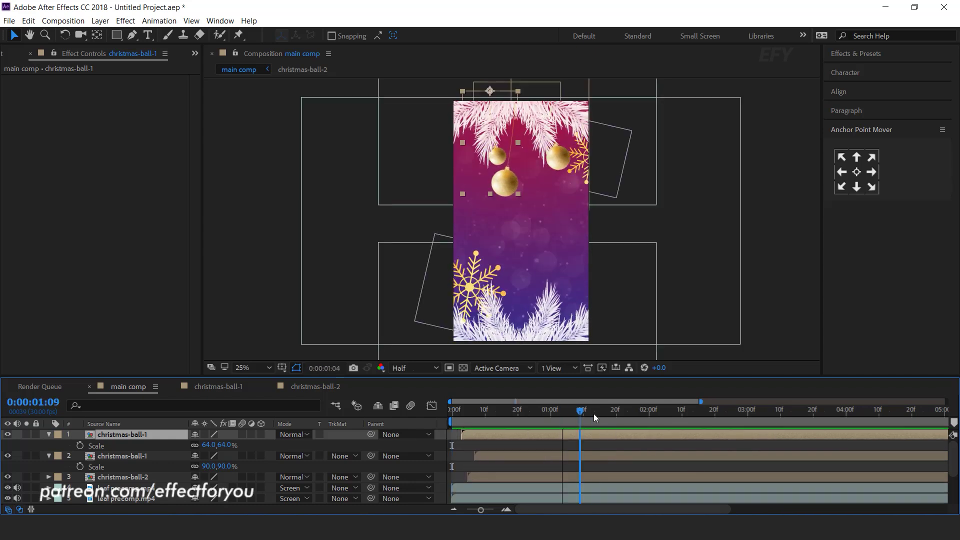
left_click(49, 455)
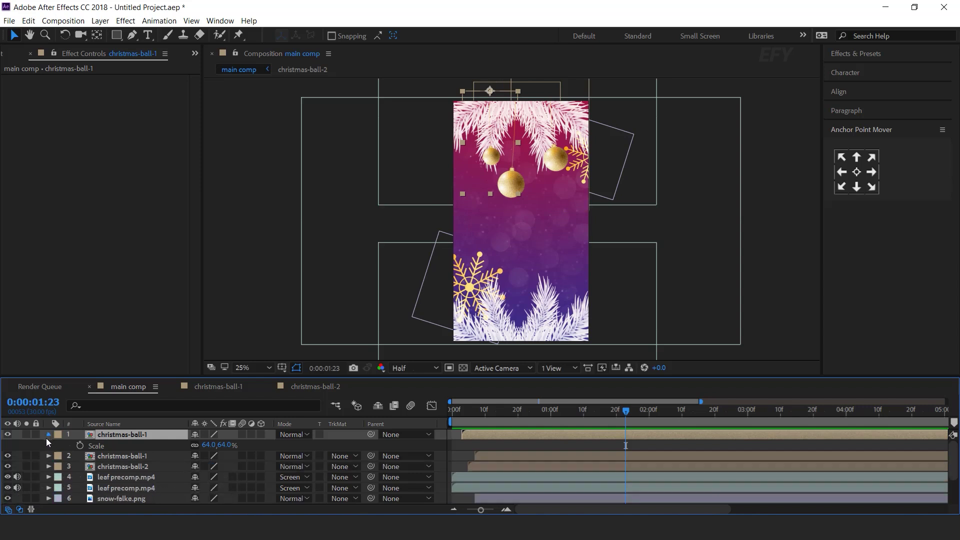
left_click(48, 434)
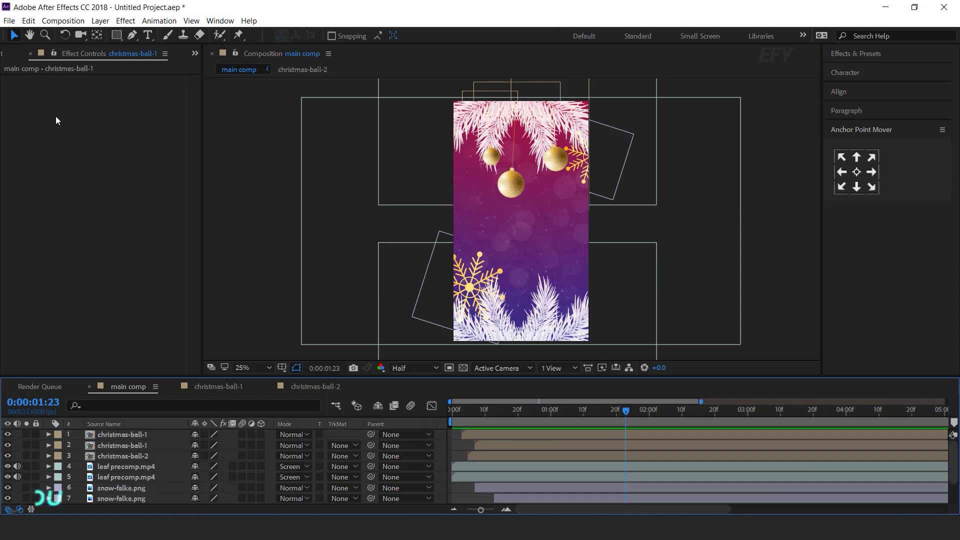
Create a new 1100 x 1100 px composition named "text 1".
left_click(2, 53)
key("ctrl+n")
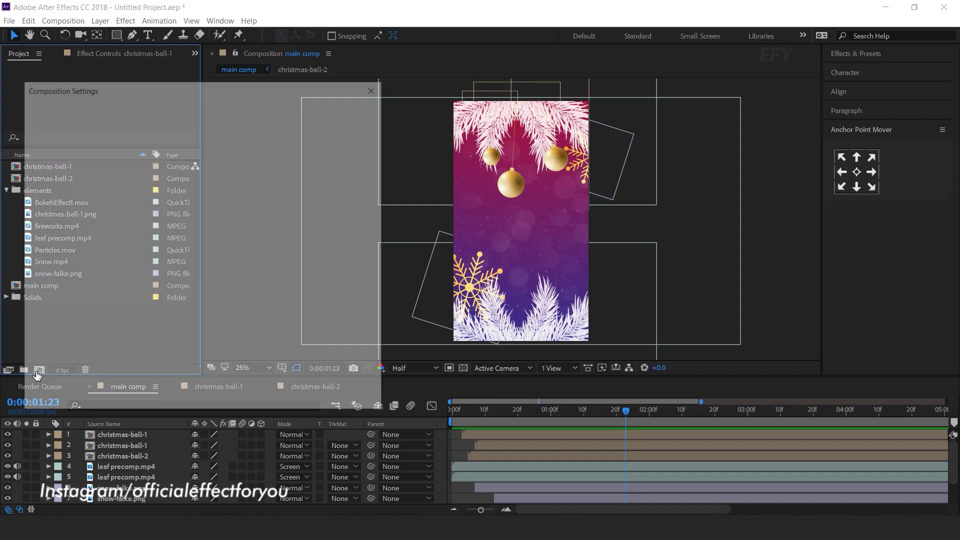
left_click_drag(200, 92, 532, 93)
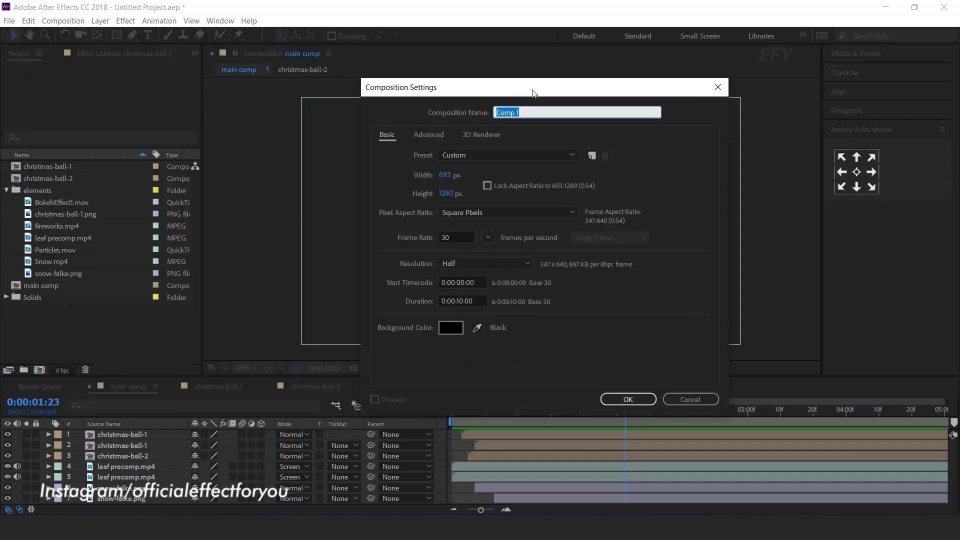
left_click(450, 180)
key("BackSpace")
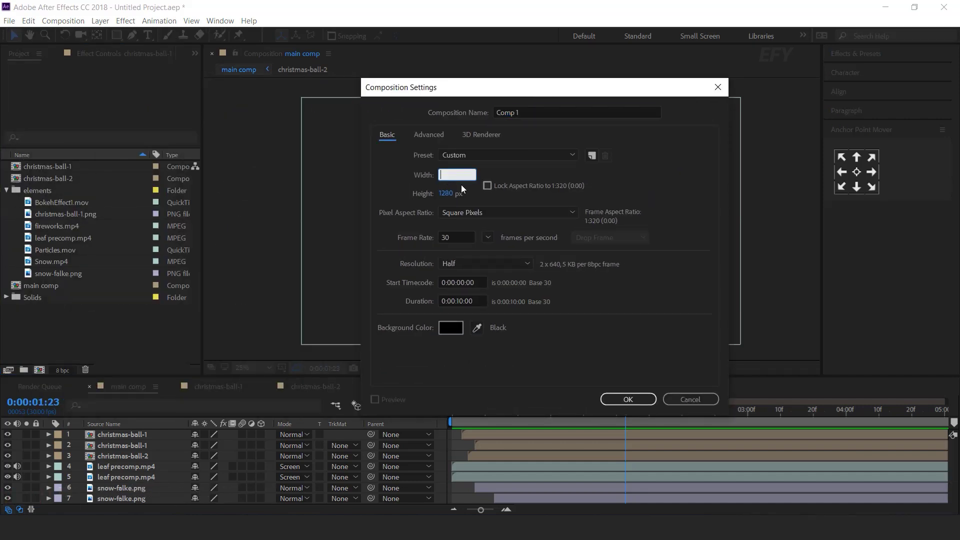
type("1100")
key("Tab")
type("1100")
key("Tab")
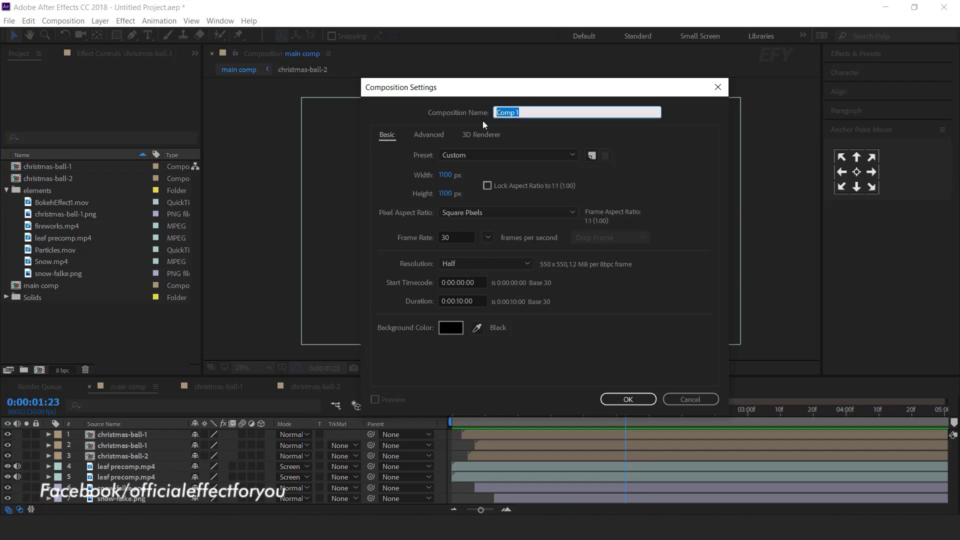
type("text 1")
key("Return")
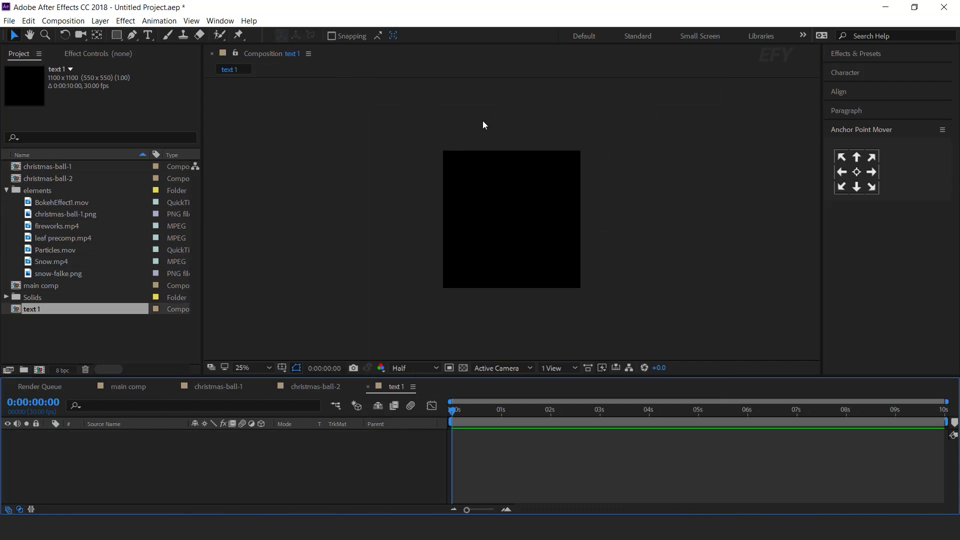
Add the text "Happy" to the composition and nudge it into place slightly above the centre.
key("ctrl+t")
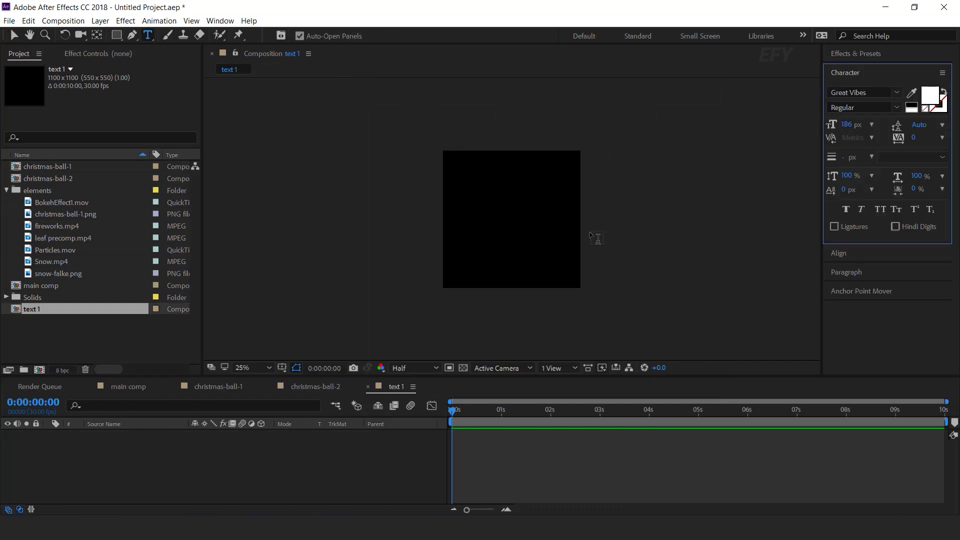
key("ctrl+alt+shift+t")
scroll(570, 225, "up", 1)
type("Happy")
key("ctrl+Return")
key("v")
left_click_drag(528, 200, 527, 205)
Enable per-character 3D for the "Happy" text and add a Position animator to it.
left_click(49, 435)
left_click(267, 445)
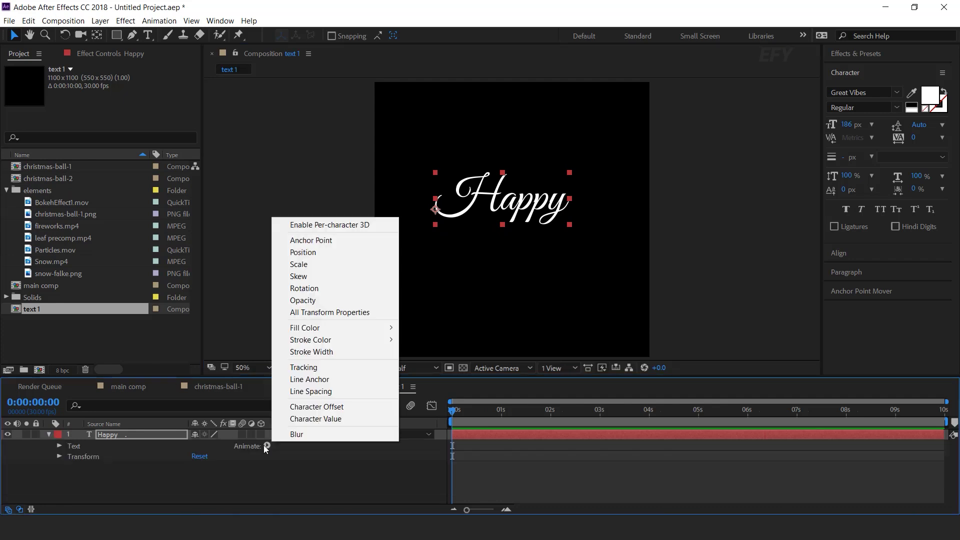
left_click(328, 226)
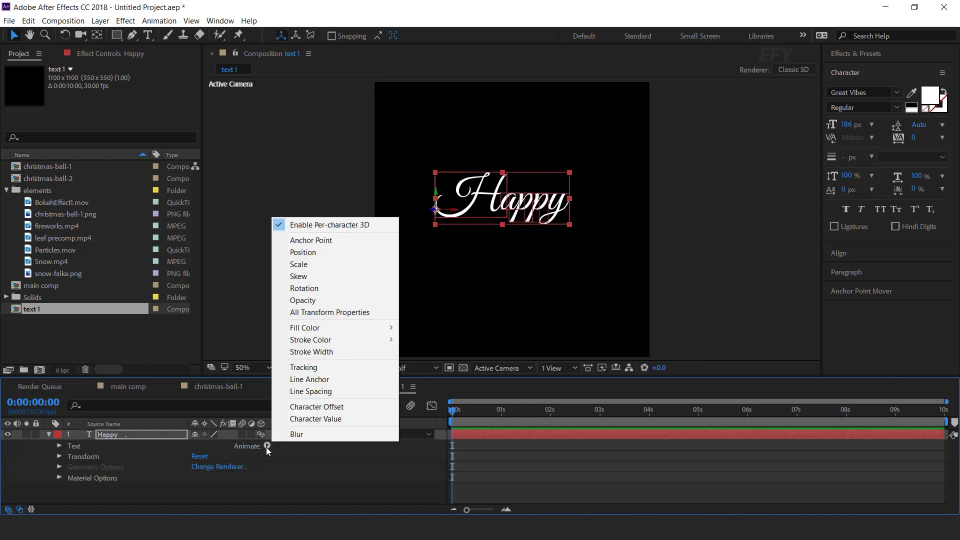
left_click(295, 252)
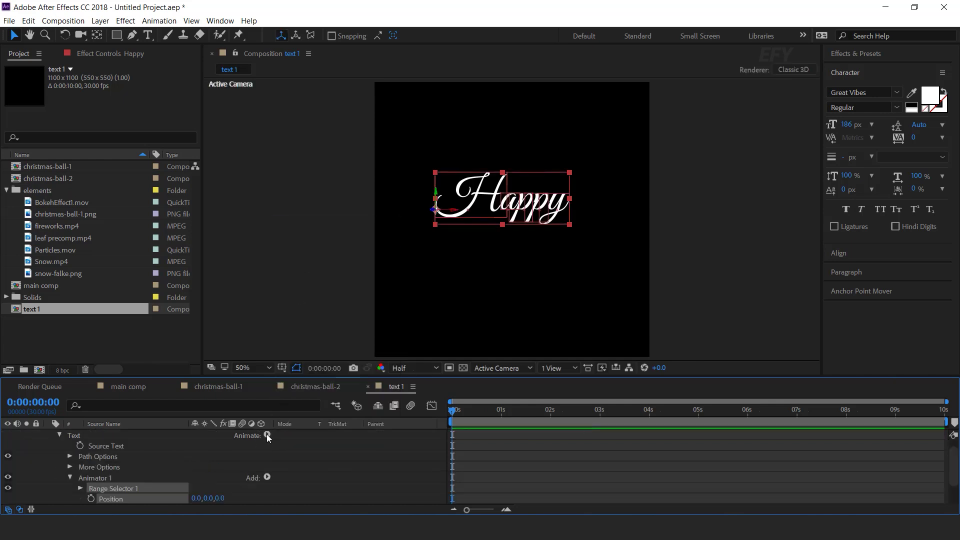
Add Opacity and Blur properties to the text's Animator 1.
left_click(270, 436)
left_click(295, 289)
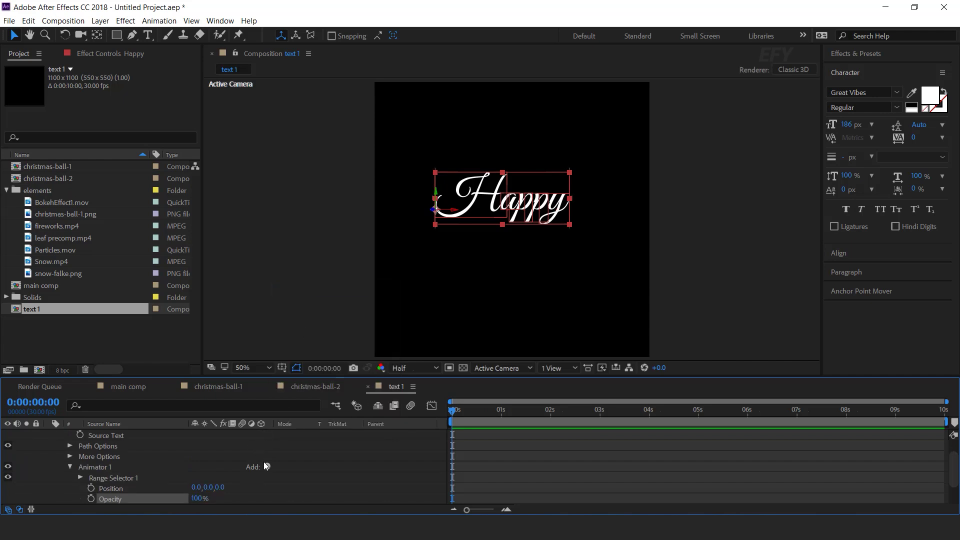
scroll(263, 461, "up", 1)
left_click(266, 446)
left_click(313, 433)
scroll(250, 460, "down", 2)
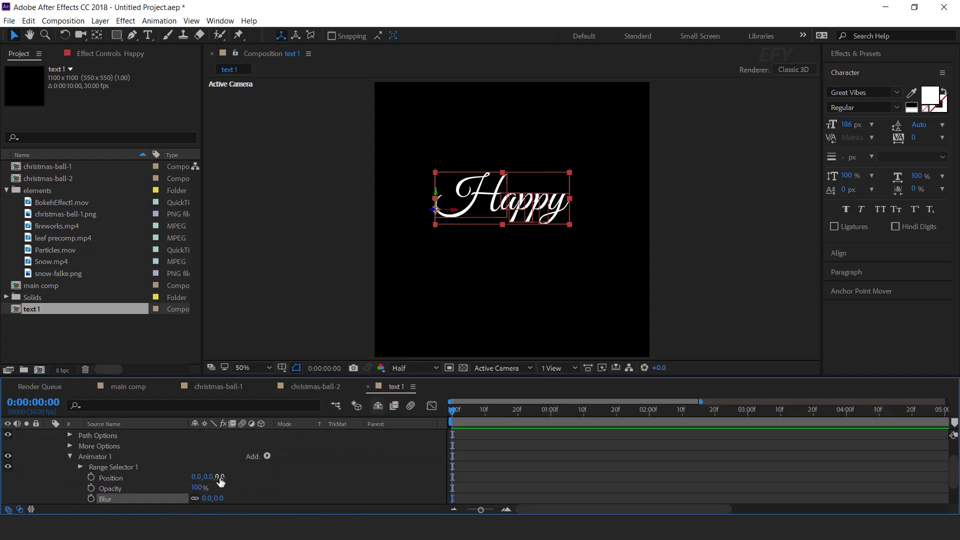
Set the text animator's Z position to -877, Blur to 50 and Opacity to 0%.
left_click_drag(222, 476, 236, 479)
left_click_drag(174, 477, 29, 475)
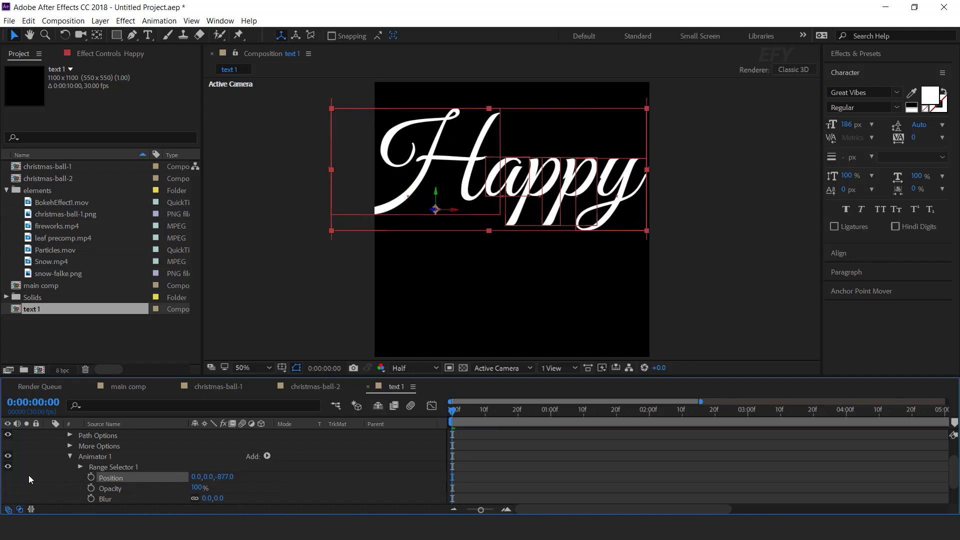
left_click(220, 498)
type("50")
key("Return")
left_click(198, 488)
type("0")
key("Return")
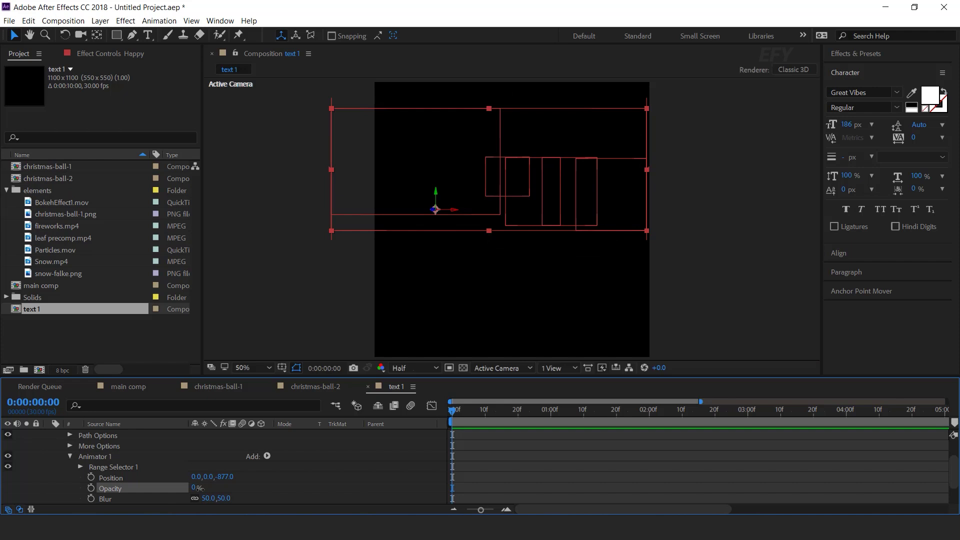
Set the shape of Range Selector 1 to Ramp Up in its Advanced options.
left_click(113, 468)
left_click(80, 466)
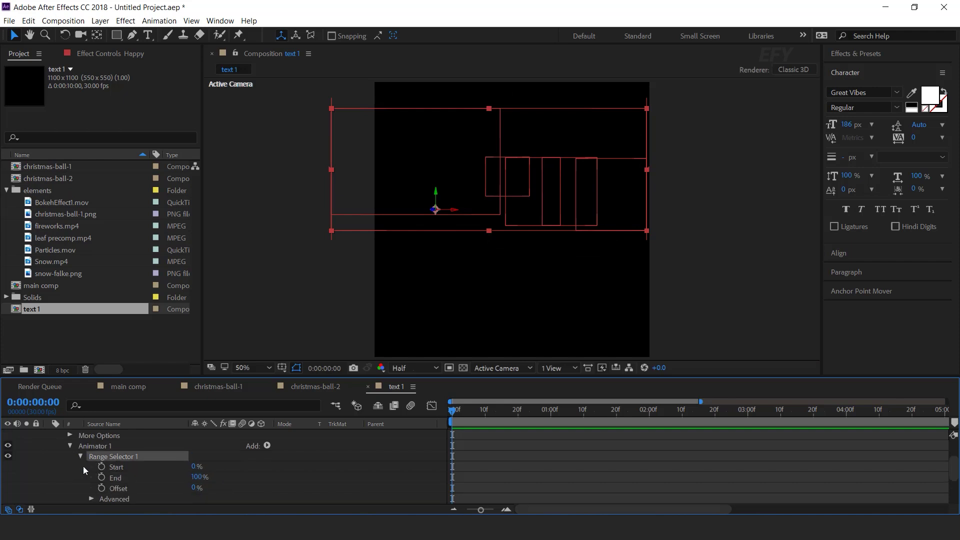
scroll(75, 465, "down", 3)
left_click(92, 469)
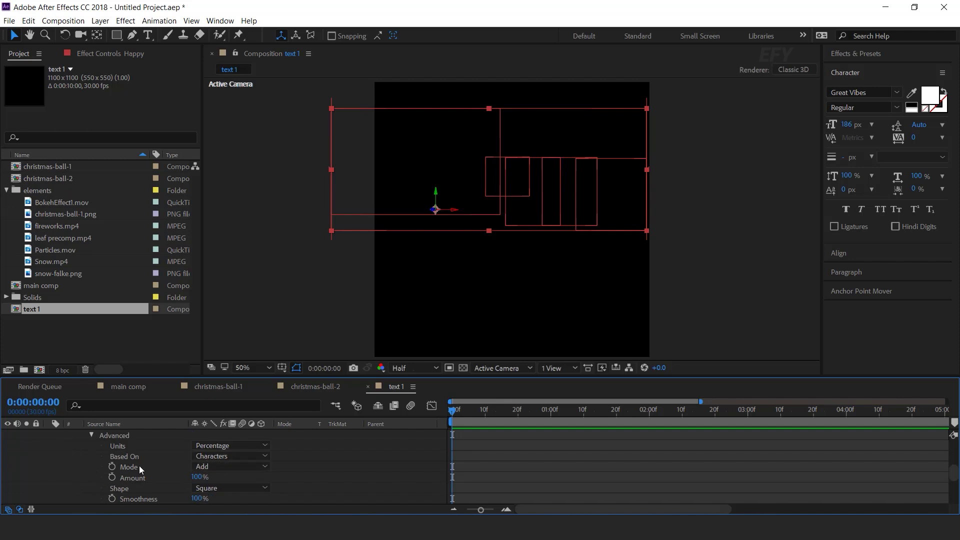
left_click(215, 488)
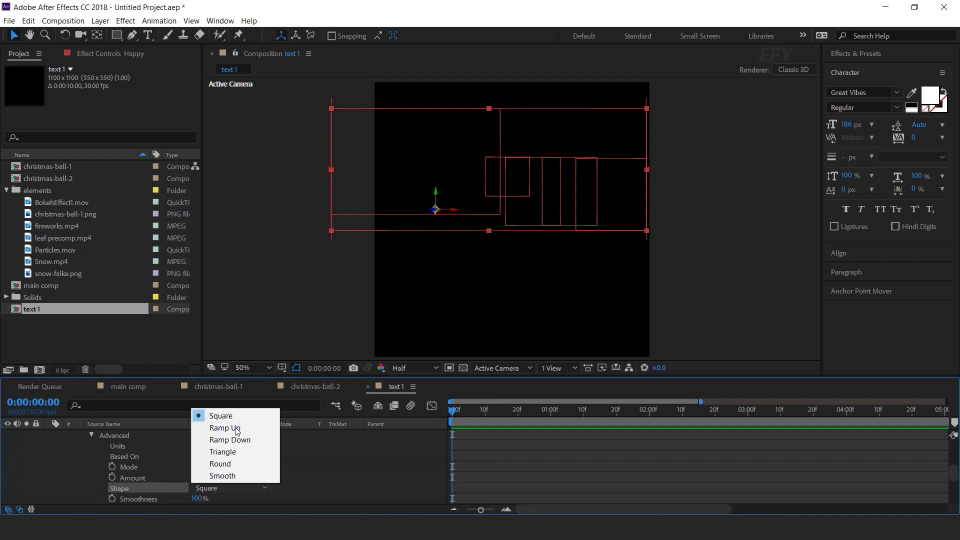
left_click(235, 427)
Keyframe Range Selector 1's Offset at -100% at the start of the "Happy" text layer.
scroll(358, 469, "up", 5)
scroll(358, 469, "down", 2)
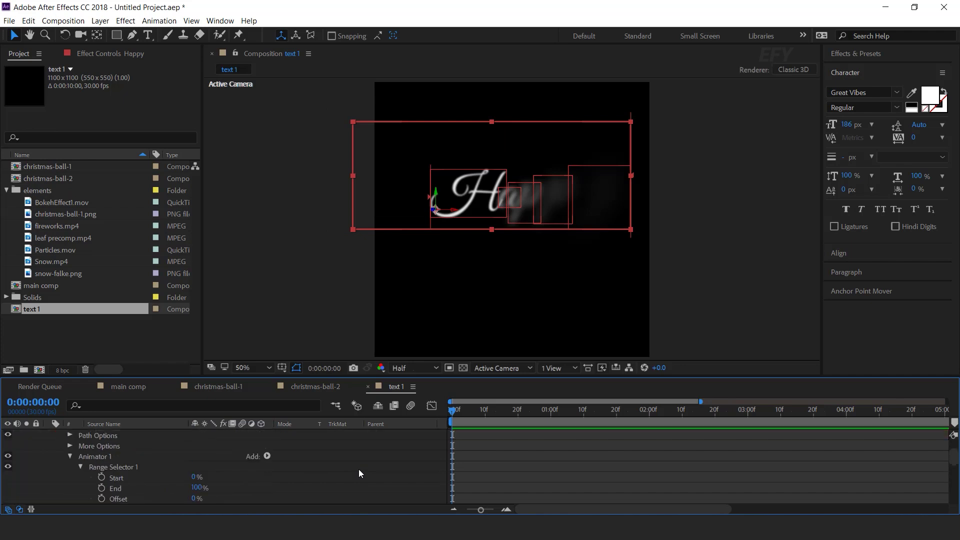
left_click_drag(491, 415, 217, 434)
left_click(100, 466)
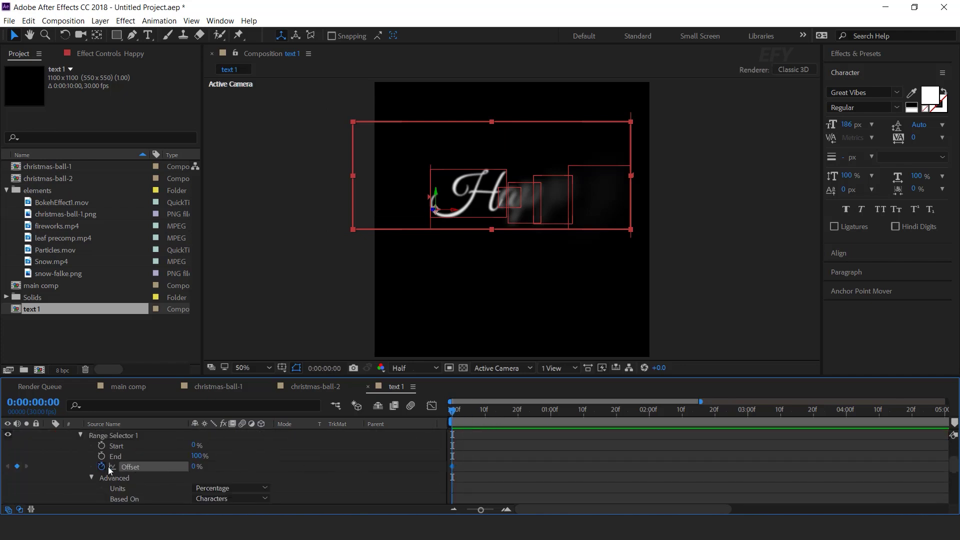
left_click(192, 467)
left_click_drag(196, 467, 199, 479)
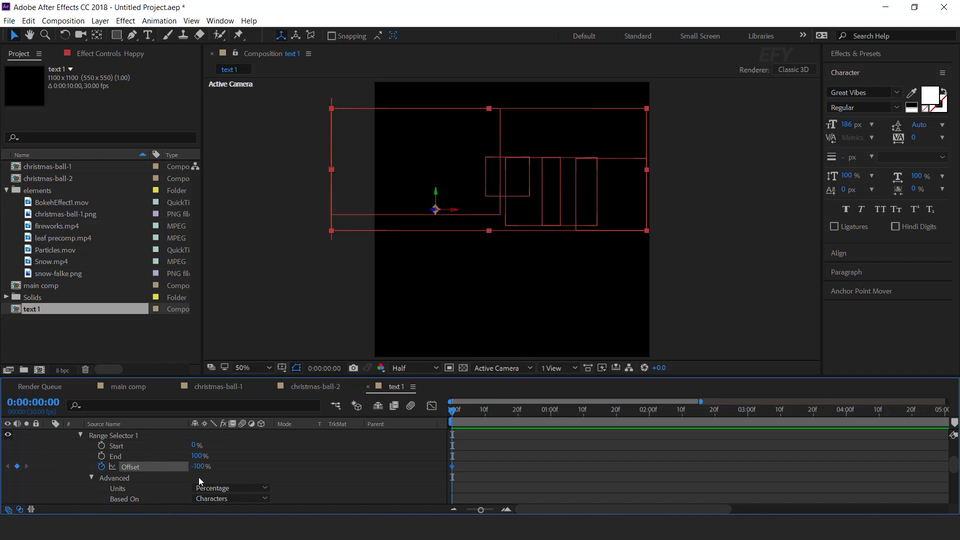
Add an Offset keyframe of 100% at 0:00:01:20 and preview the text reveal from the start.
left_click_drag(465, 406, 615, 416)
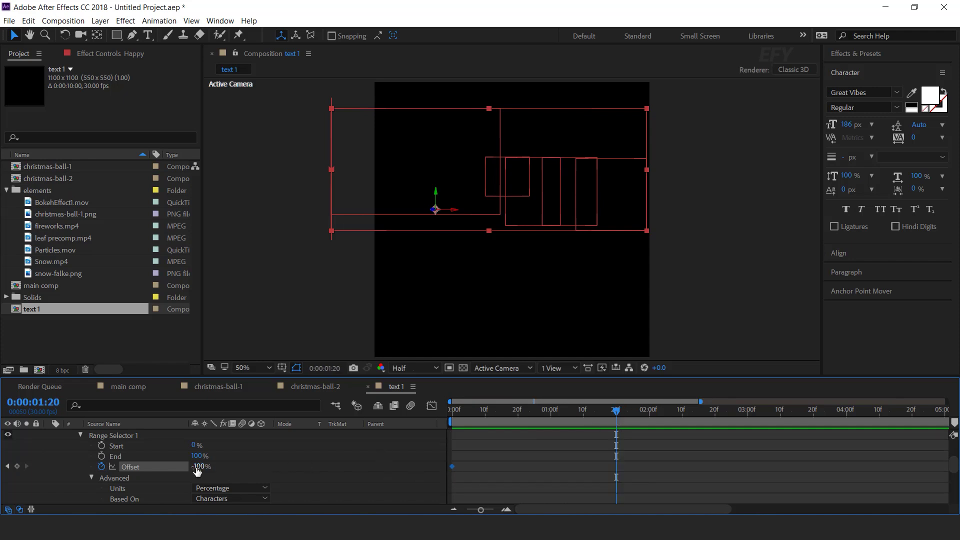
left_click_drag(209, 466, 464, 467)
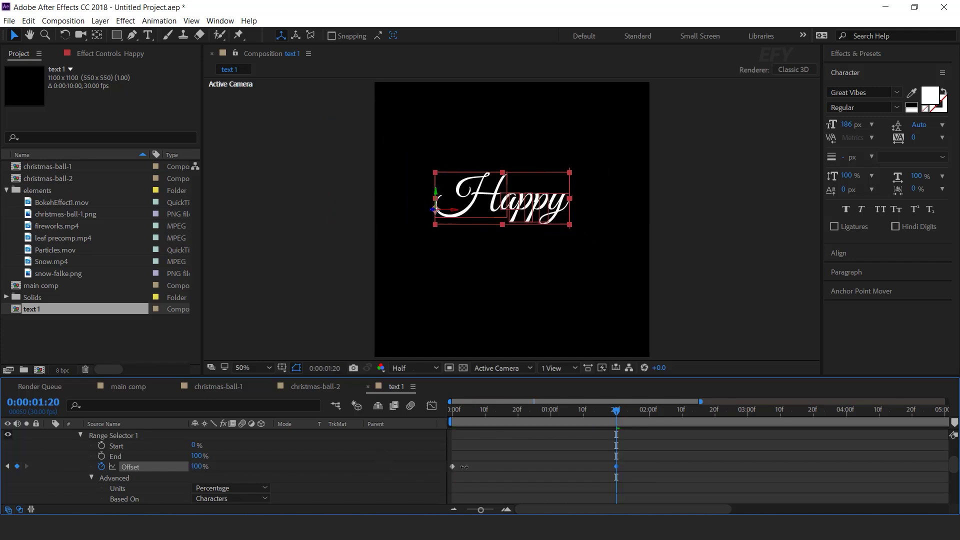
left_click(455, 418)
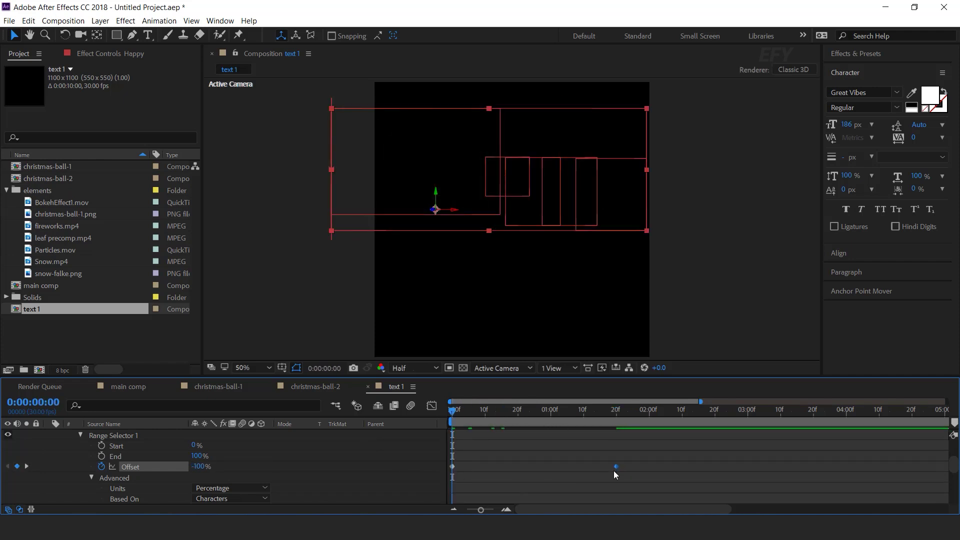
key("space")
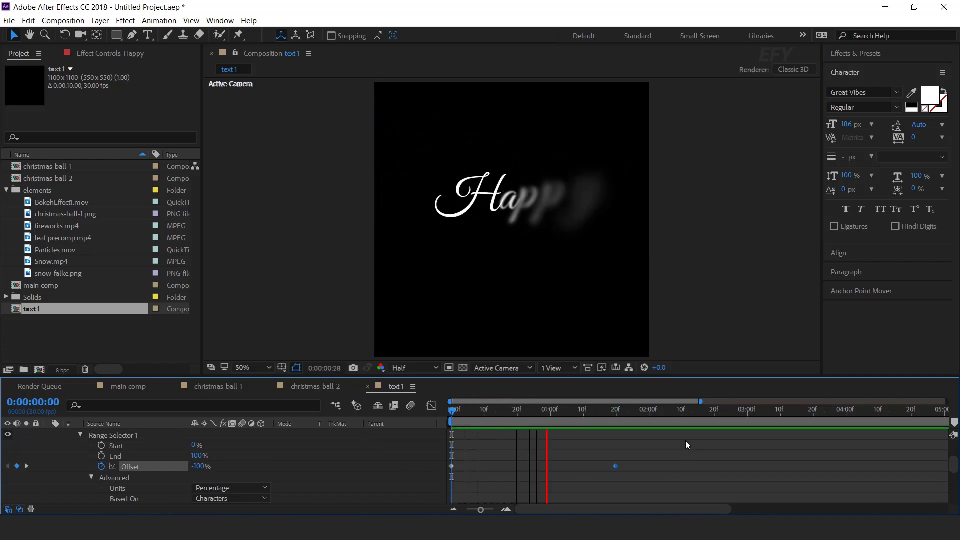
Move the ending Offset keyframe to about 0:00:02:12 and preview the slower reveal.
left_click(605, 411)
left_click_drag(615, 466, 688, 466)
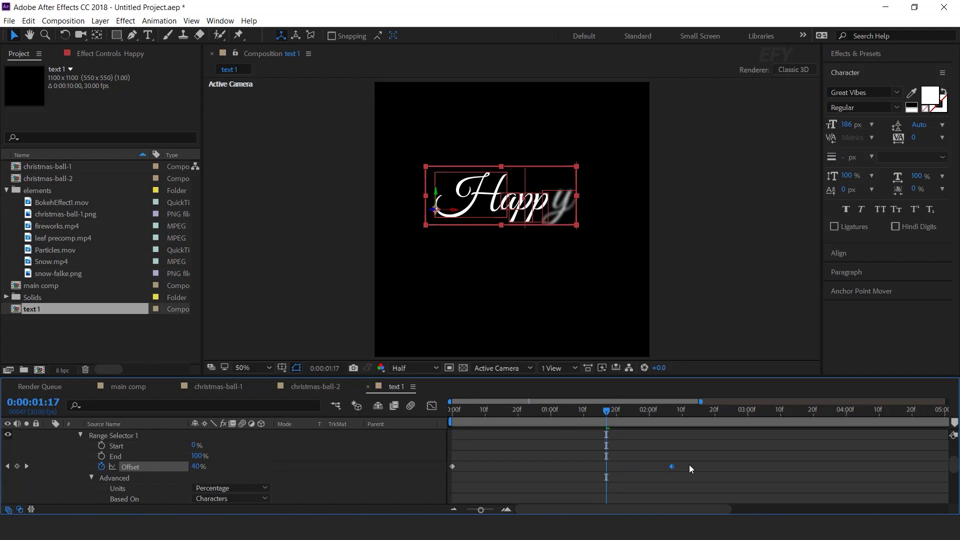
key("Home")
key("space")
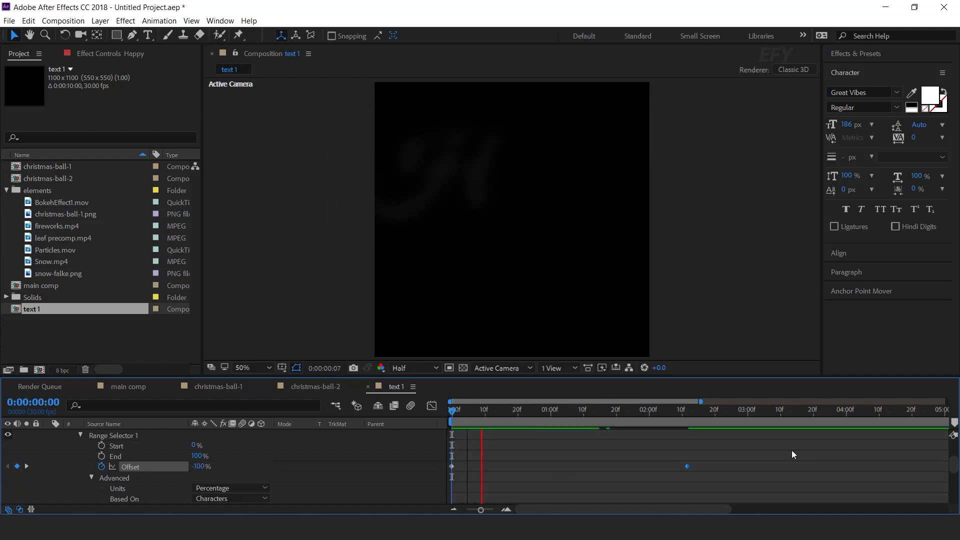
Move the ending Offset keyframe to 0:00:02:00, preview the timing and place the playhead on that keyframe.
left_click(675, 411)
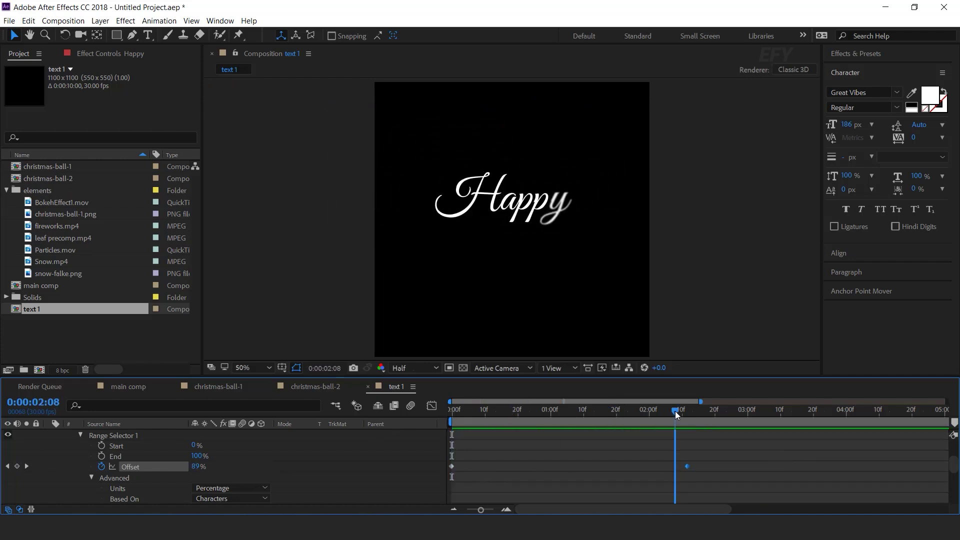
left_click_drag(688, 466, 648, 466)
key("Home")
key("space")
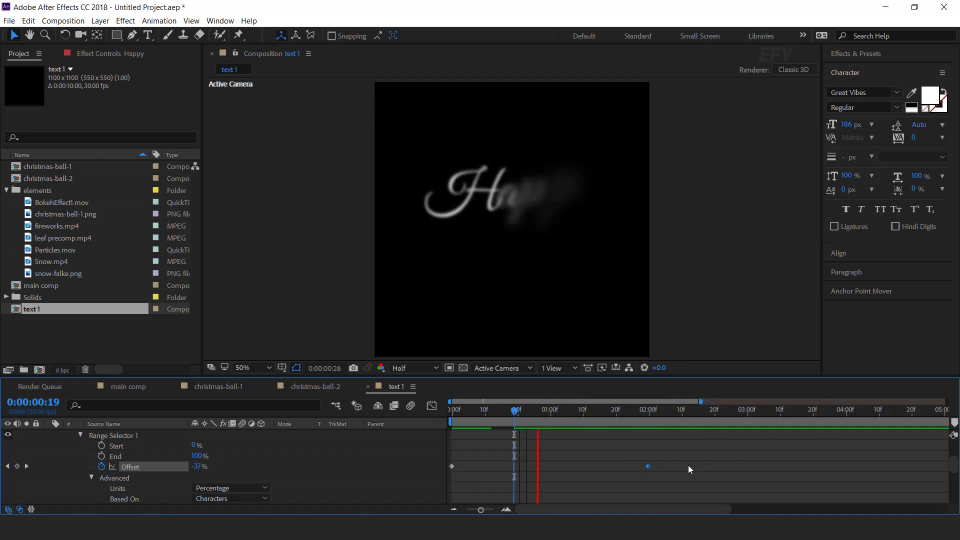
left_click(648, 409)
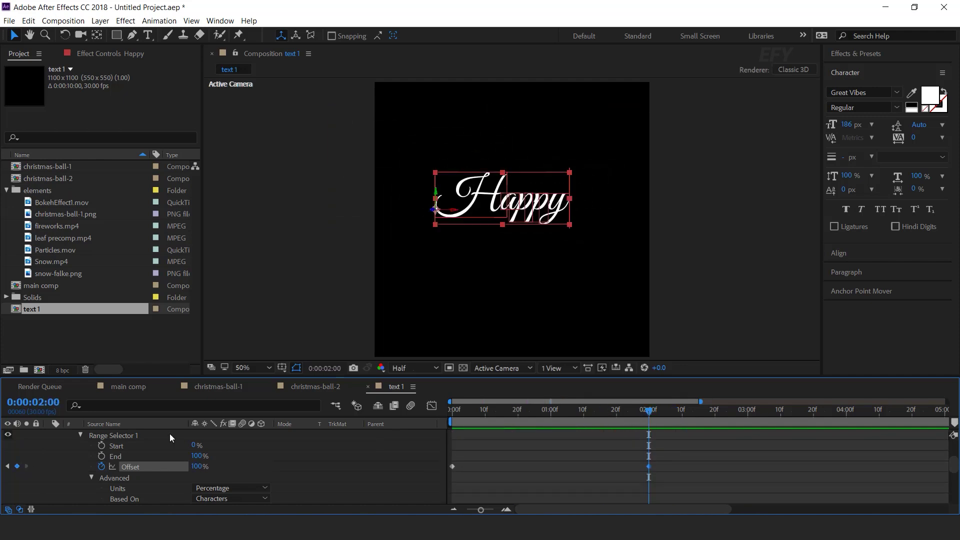
Duplicate the "Happy" text layer, place the copy below the original and change its text to "New Year".
scroll(46, 447, "up", 3)
left_click(48, 434)
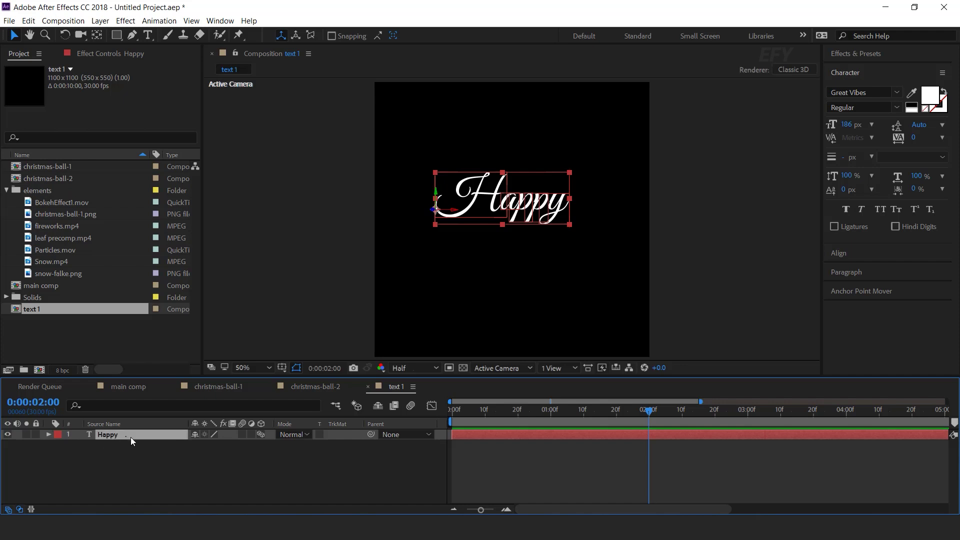
key("ctrl+d")
left_click_drag(534, 209, 535, 266)
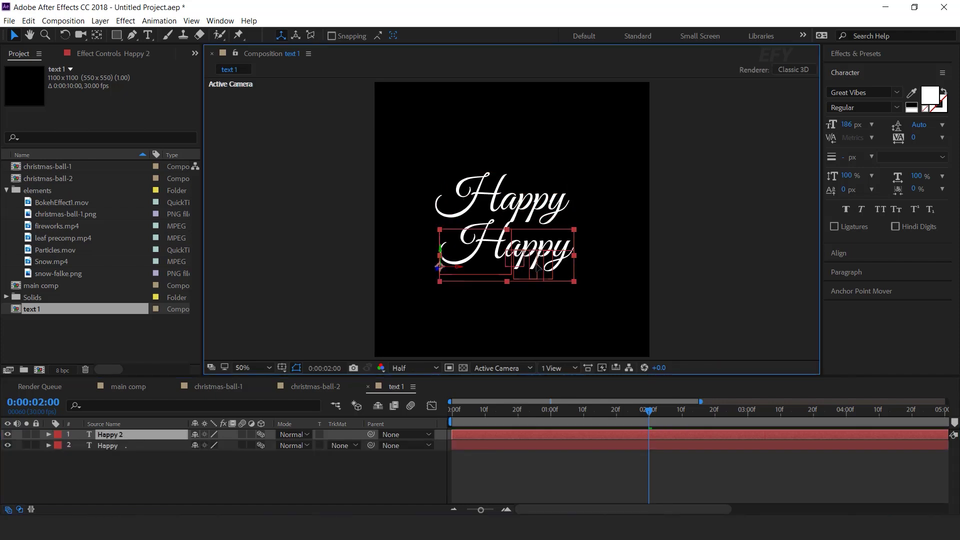
double_click(535, 266)
type("New Year")
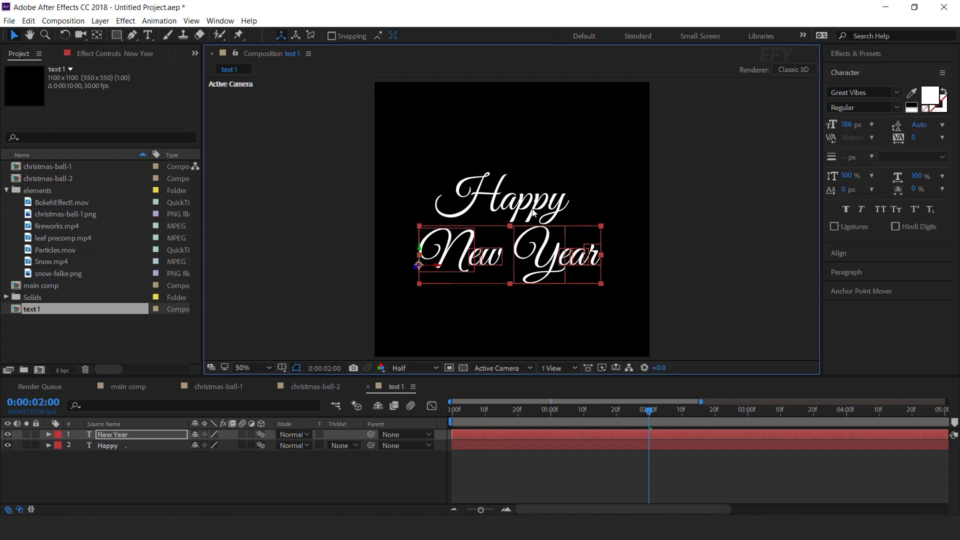
Delay the "New Year" layer's start by about four frames and preview both text lines.
type("v")
left_click(496, 444)
left_click_drag(494, 435, 507, 434)
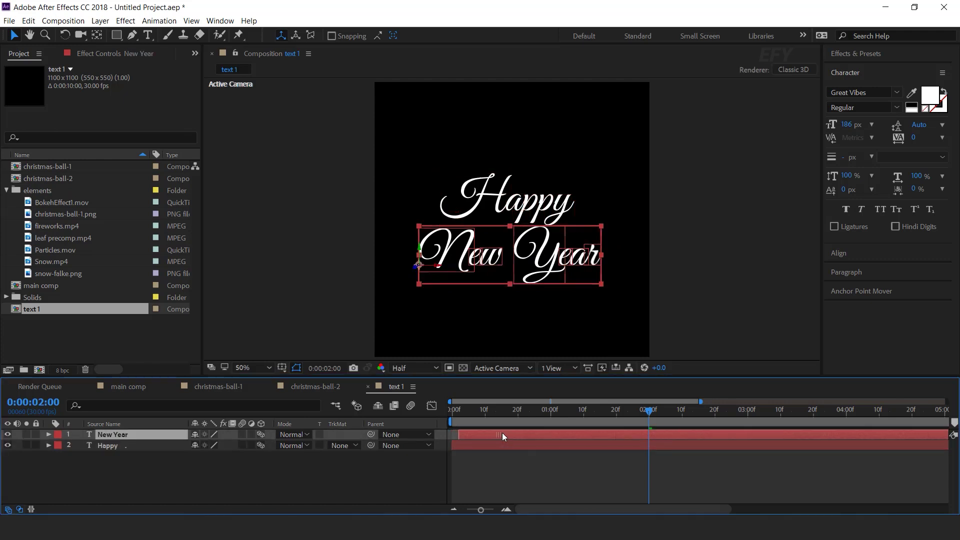
key("Home")
key("space")
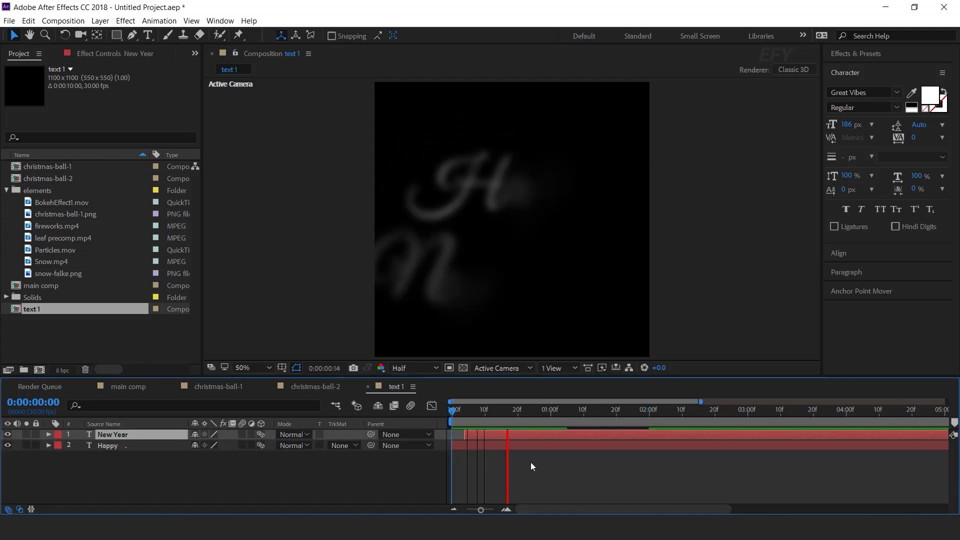
left_click(471, 424)
left_click(320, 487)
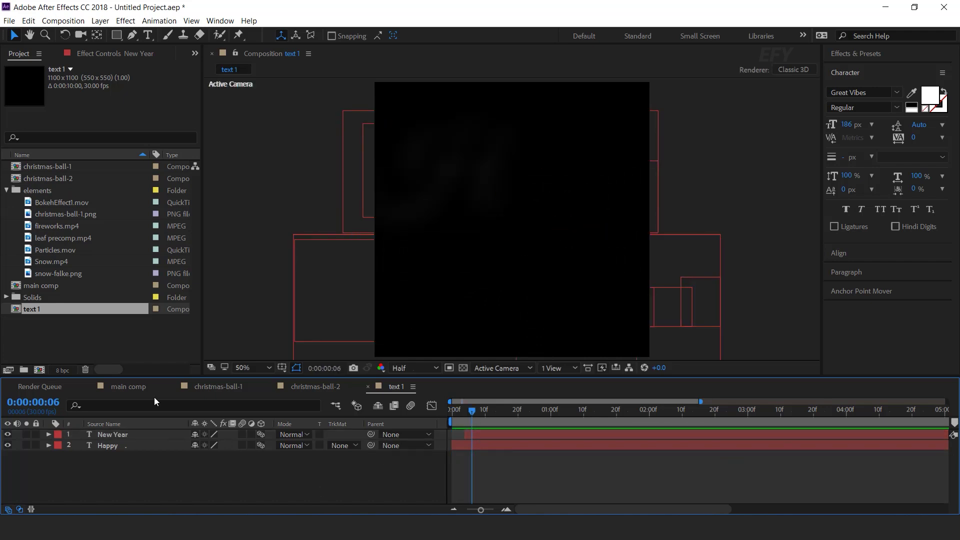
Add the text 1 composition as the topmost layer of main comp.
left_click(136, 386)
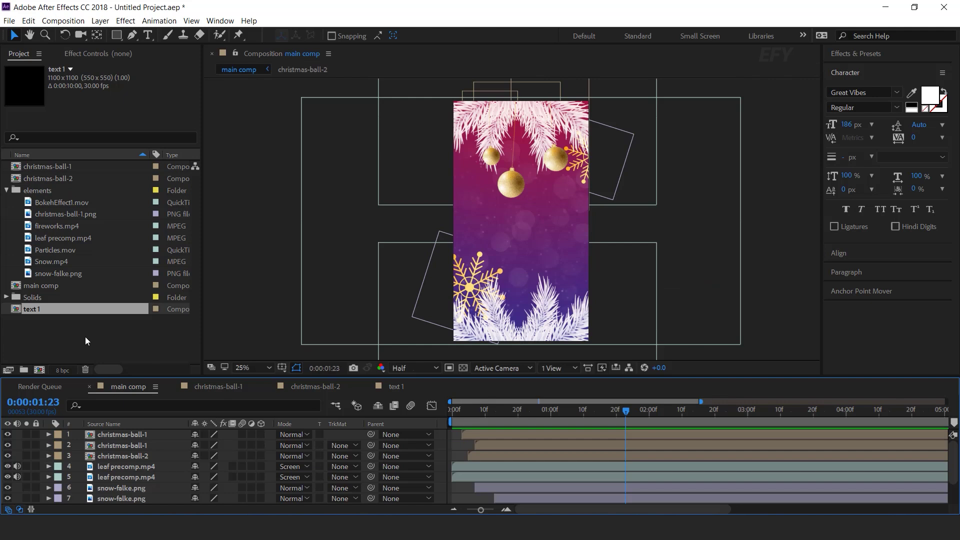
left_click(13, 309)
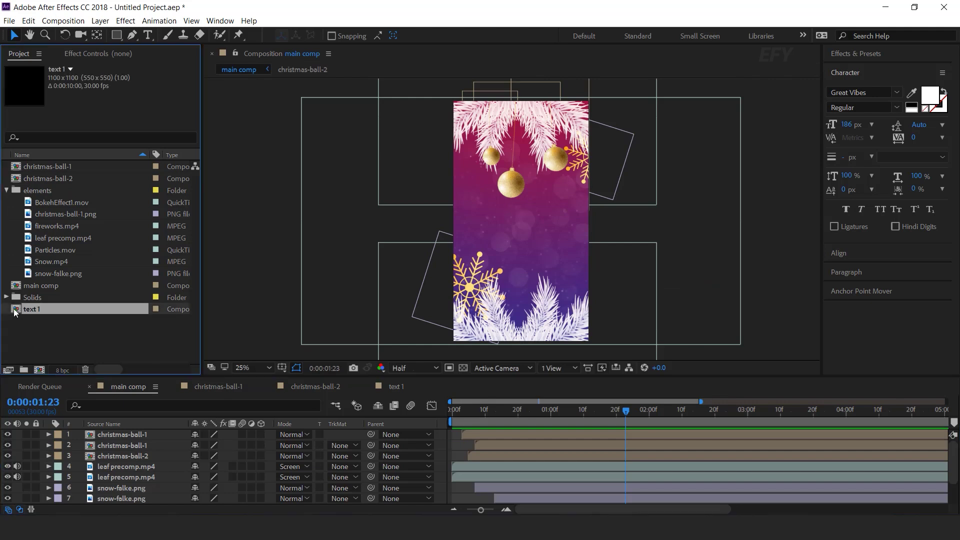
left_click_drag(14, 309, 136, 430)
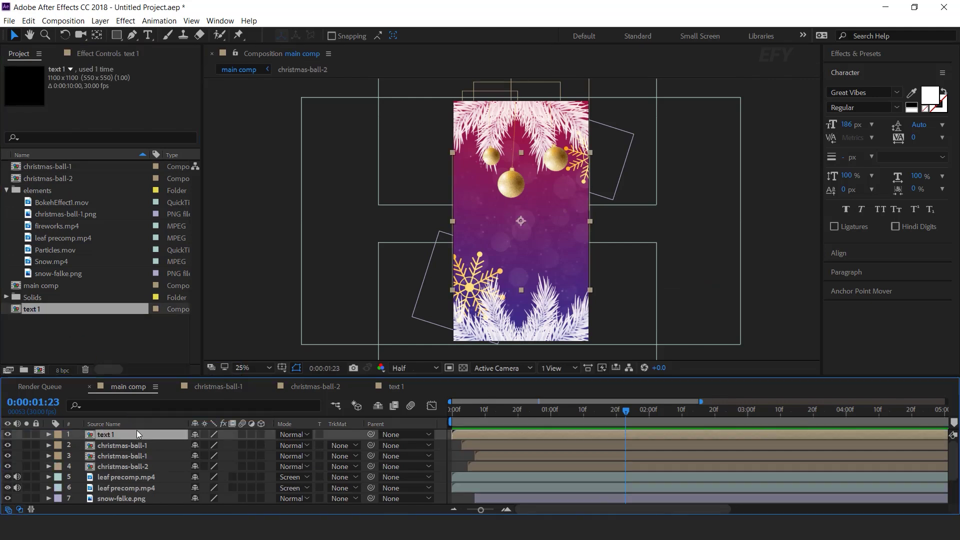
Apply the Gradient Ramp effect to the text 1 layer.
key("ctrl+space")
type("gr")
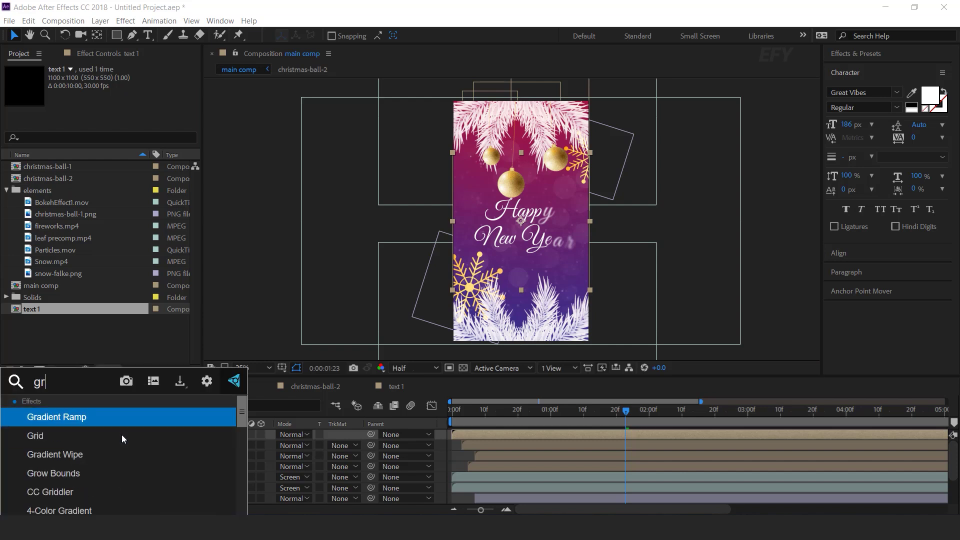
key("Return")
scroll(510, 219, "up", 2)
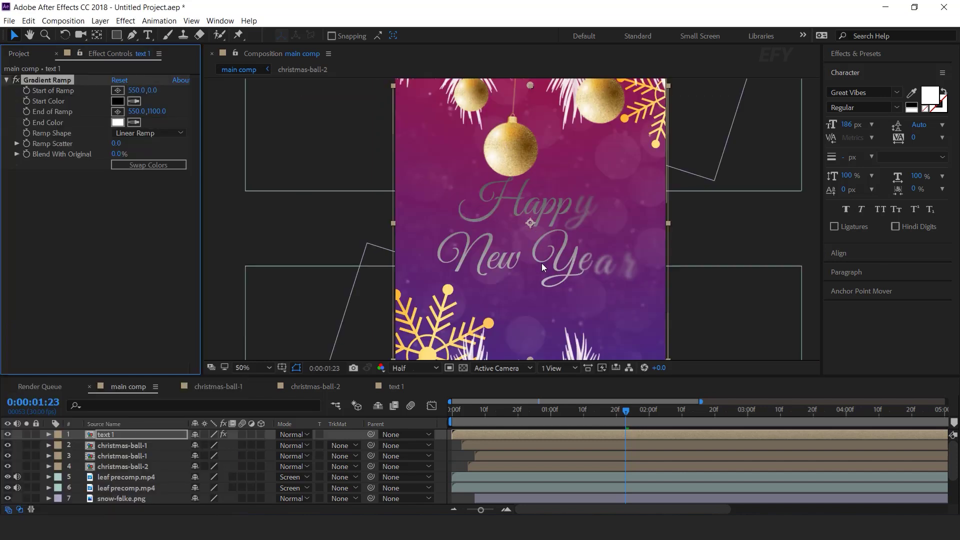
Set the Gradient Ramp's start color to orange and its end color to yellow.
left_click(118, 103)
left_click_drag(209, 200, 209, 220)
left_click_drag(109, 119, 207, 61)
left_click(306, 78)
left_click(118, 125)
left_click(212, 221)
mouse_move(216, 231)
left_mouse_down()
mouse_move(215, 206)
mouse_move(214, 219)
left_mouse_up()
key("Return")
left_click(125, 104)
left_click(306, 77)
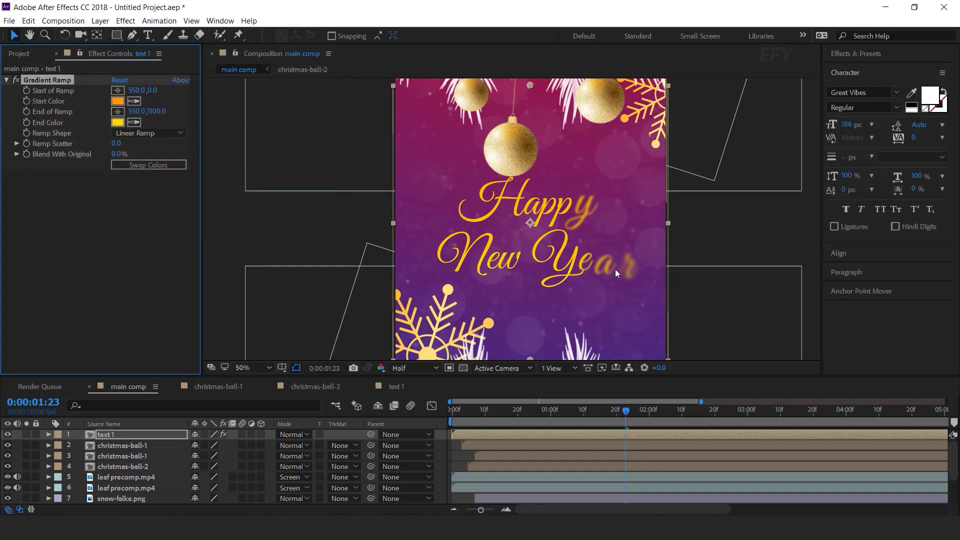
Apply the Drop Shadow effect to the text 1 layer.
left_click(115, 434)
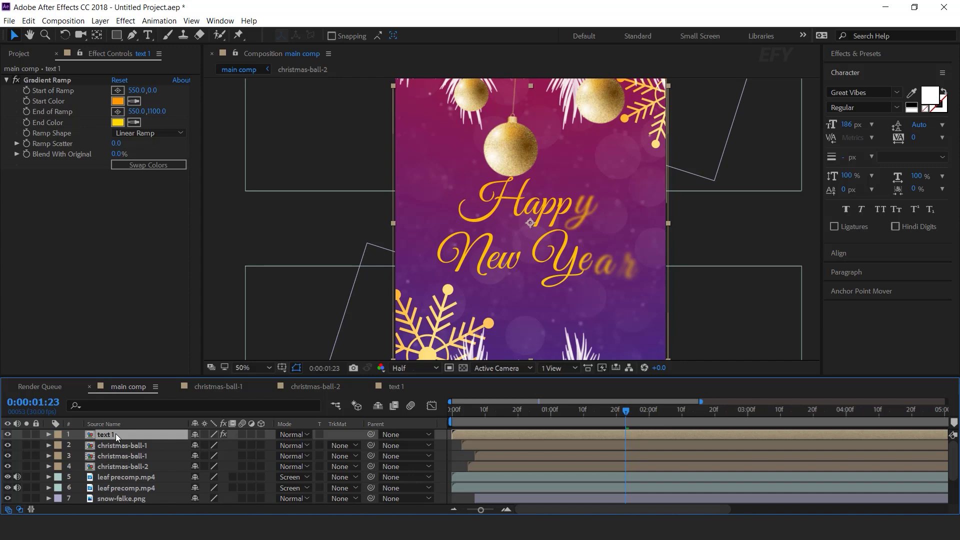
key("ctrl+space")
type("drop")
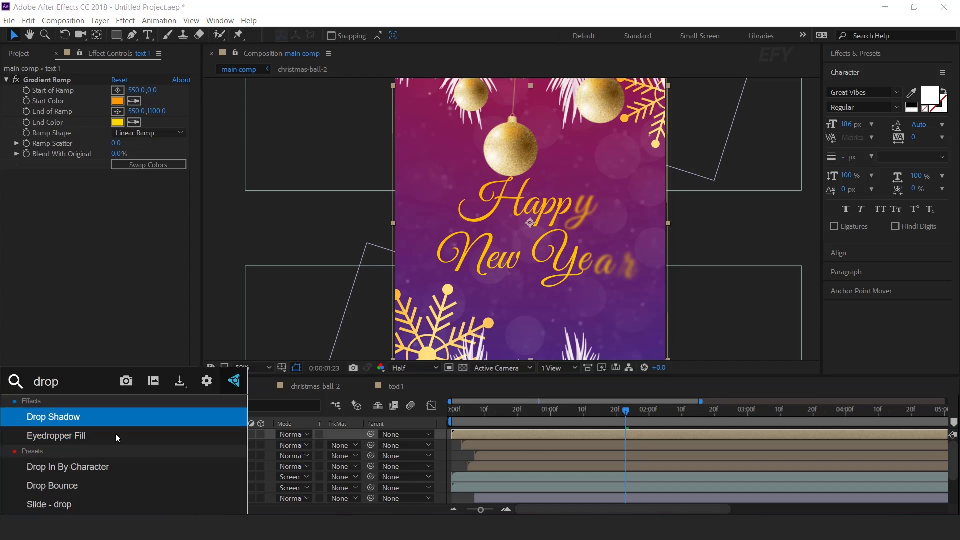
key("Return")
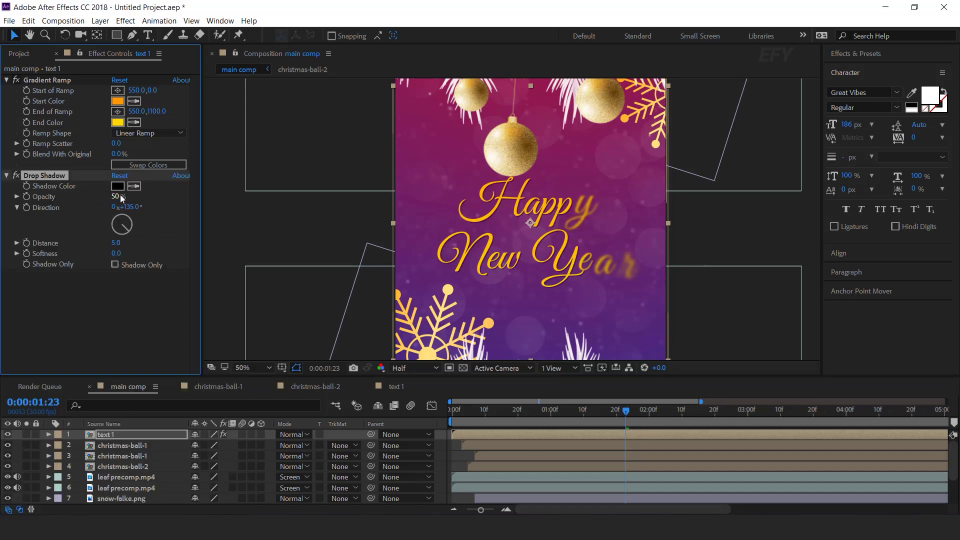
Set the Drop Shadow's Opacity to 30%, Distance to 10 and Softness to 20.
left_click(115, 196)
key("period")
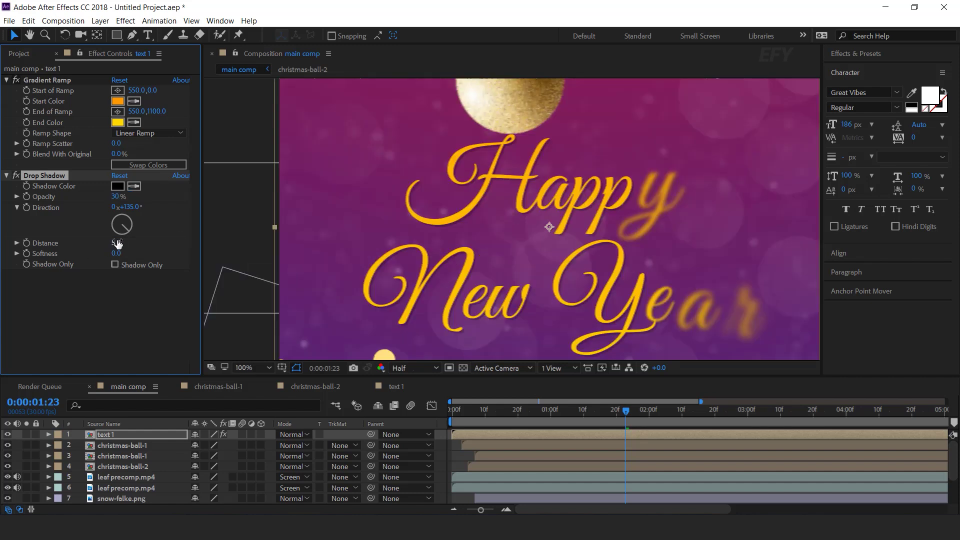
key("Return")
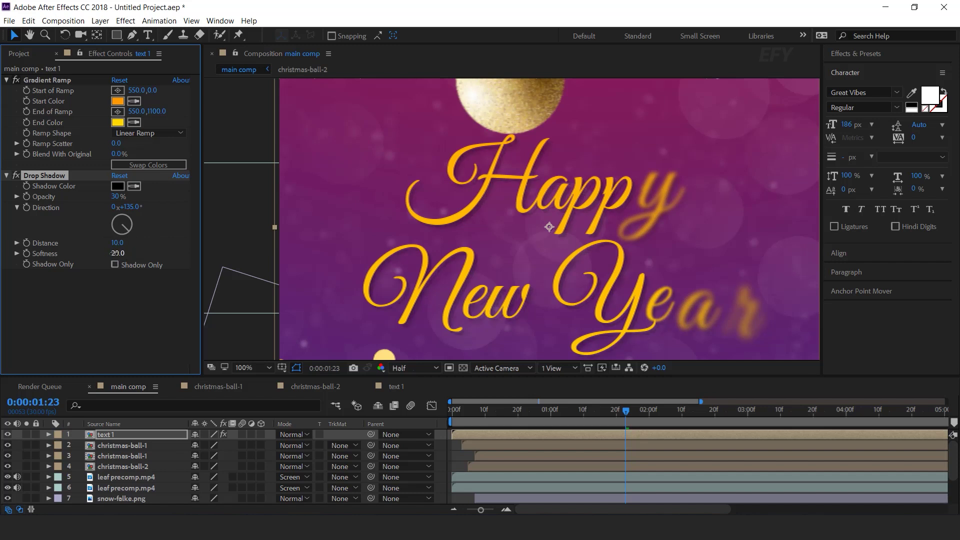
left_click(110, 294)
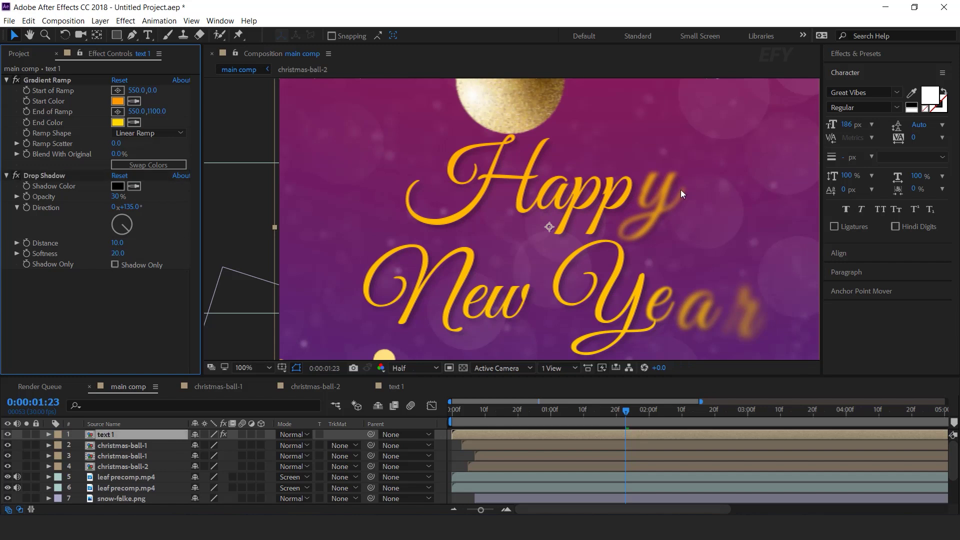
Apply the CC Light Sweep effect to the text 1 layer and return the playhead to the start of main comp.
key("comma")
key("comma")
key("comma")
key("comma")
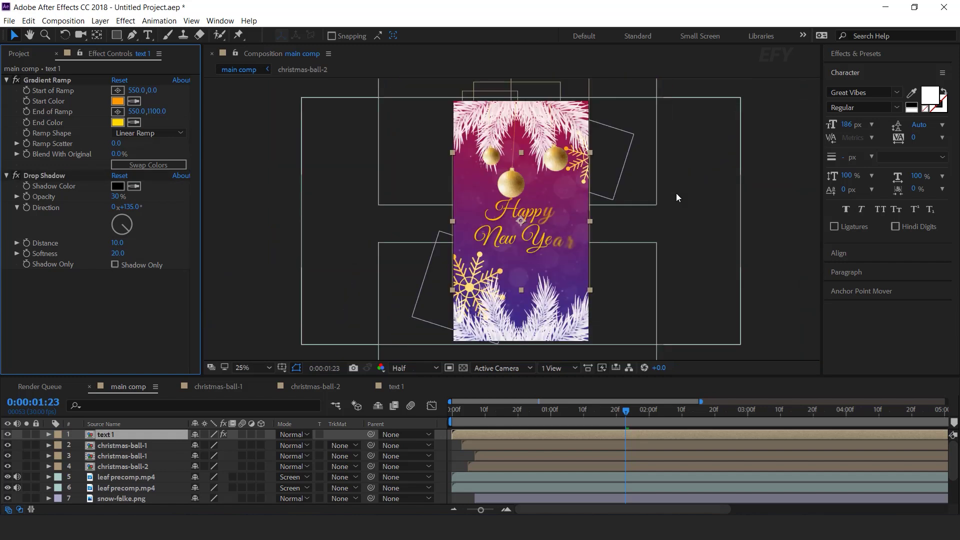
left_click(119, 434)
key("ctrl+space")
type("cc ligh")
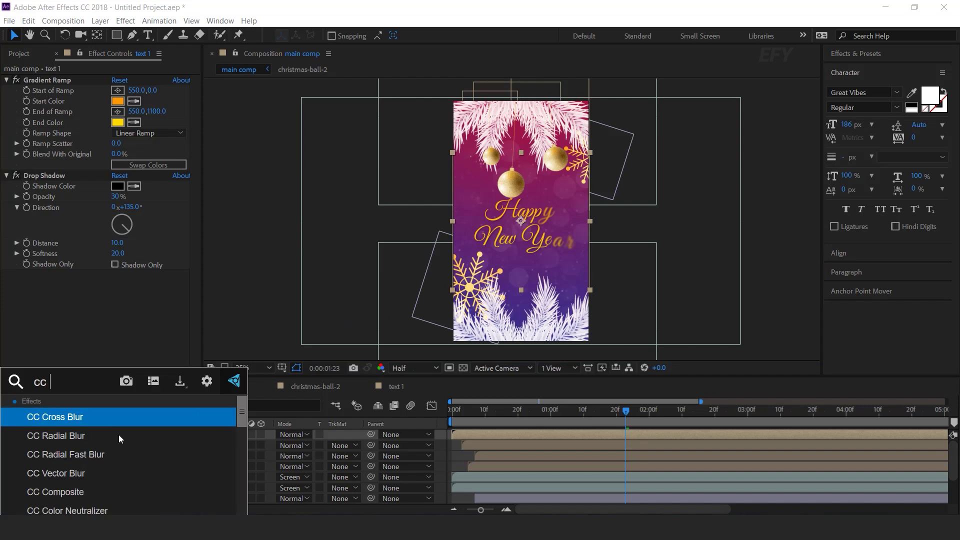
key("Down")
key("Down")
key("Return")
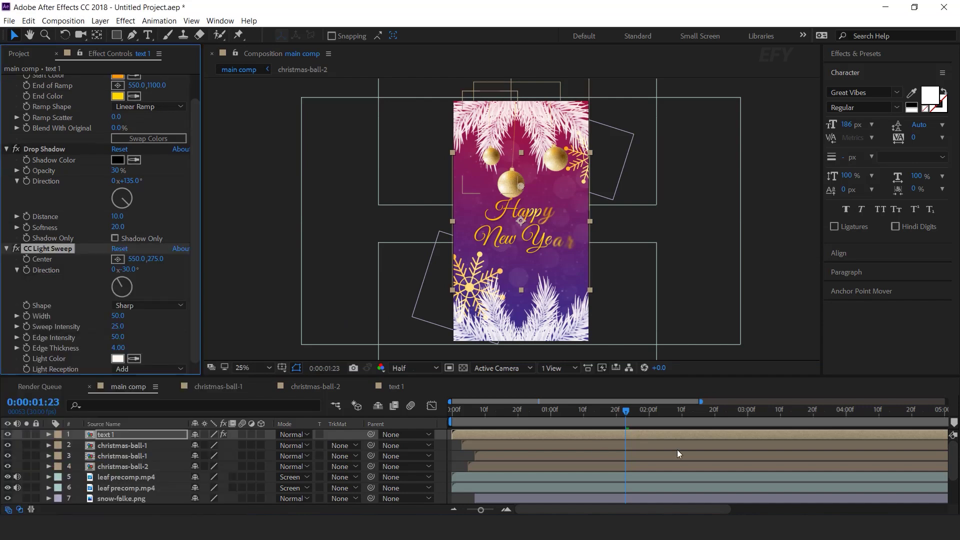
key("period")
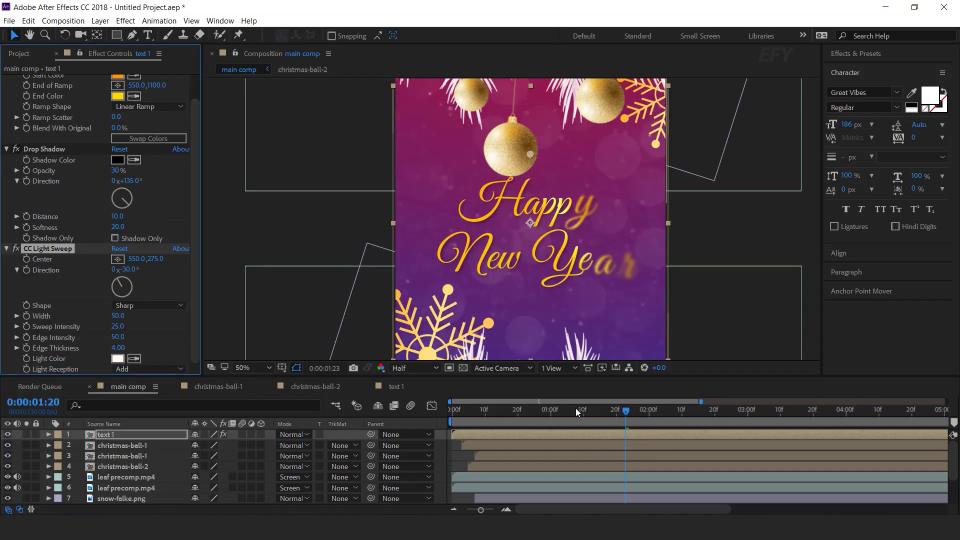
key("space")
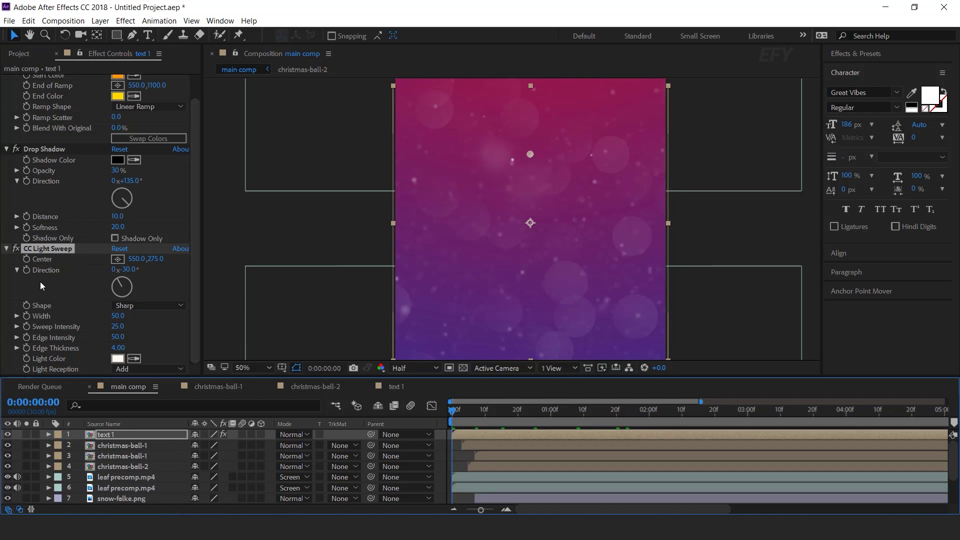
Keyframe the CC Light Sweep Center from about -74, 341 at 0:00 to about 862, 71 at 0:00:02:16.
left_click(26, 259)
left_click_drag(532, 155, 378, 158)
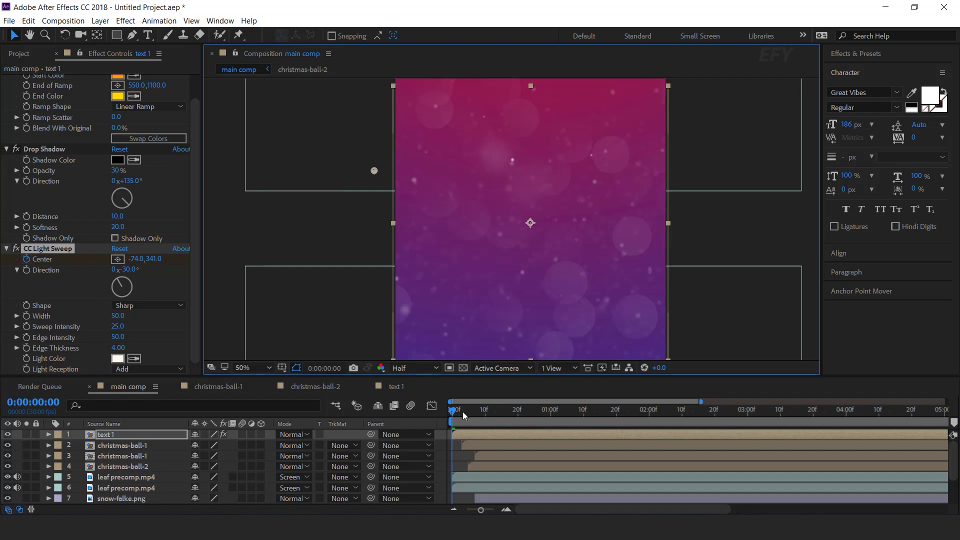
left_click_drag(454, 412, 703, 410)
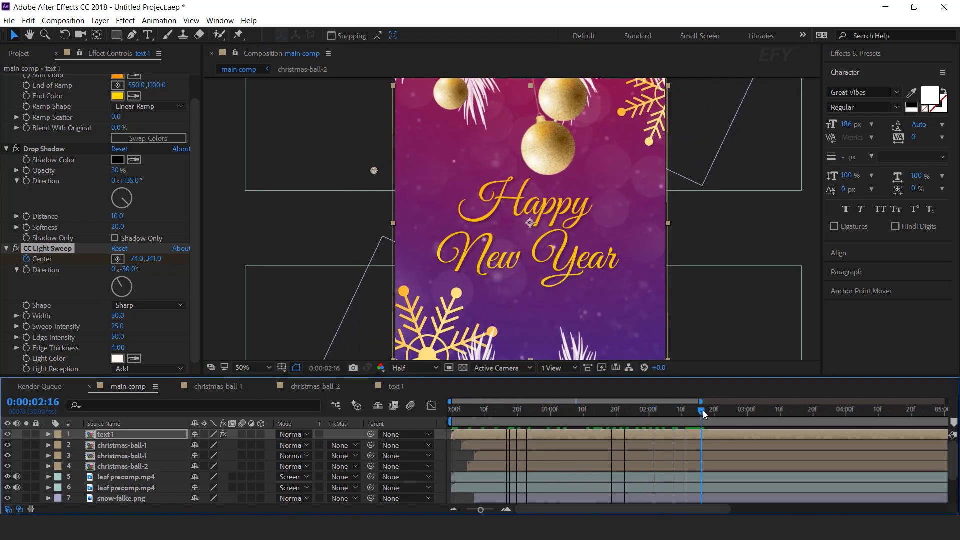
left_click_drag(375, 171, 577, 112)
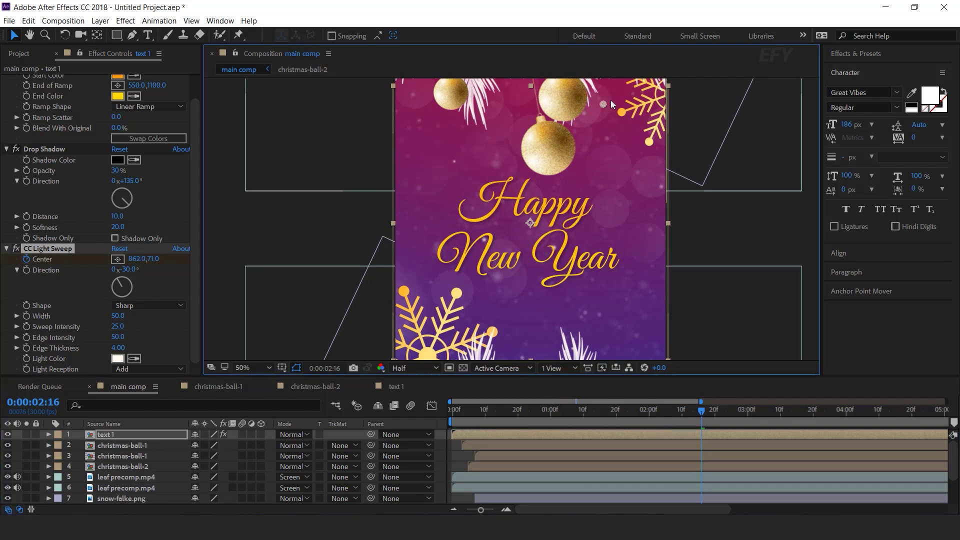
Delay the text 1 layer to start about 8 frames in and preview the whole composition.
left_click_drag(669, 412, 507, 433)
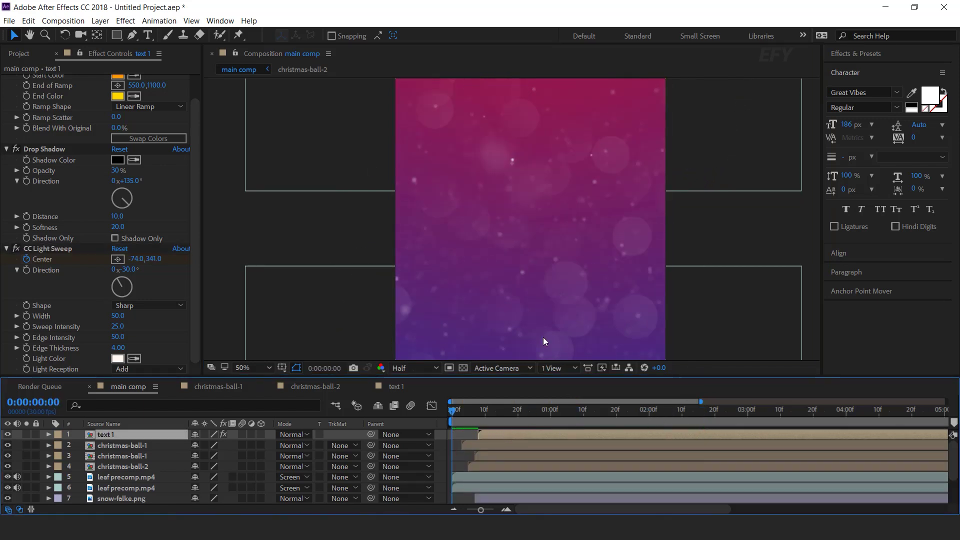
scroll(574, 326, "down", 1)
key("h")
key("space")
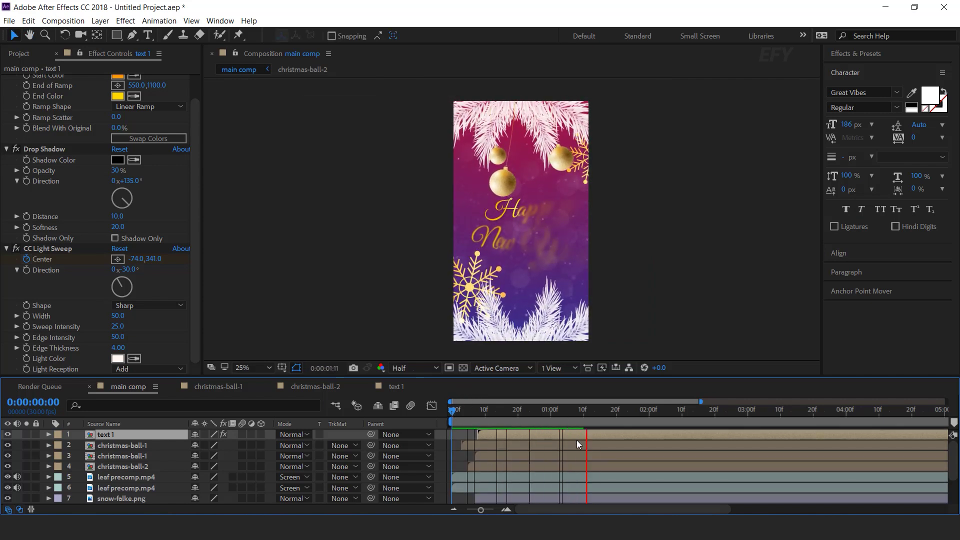
left_click(701, 412)
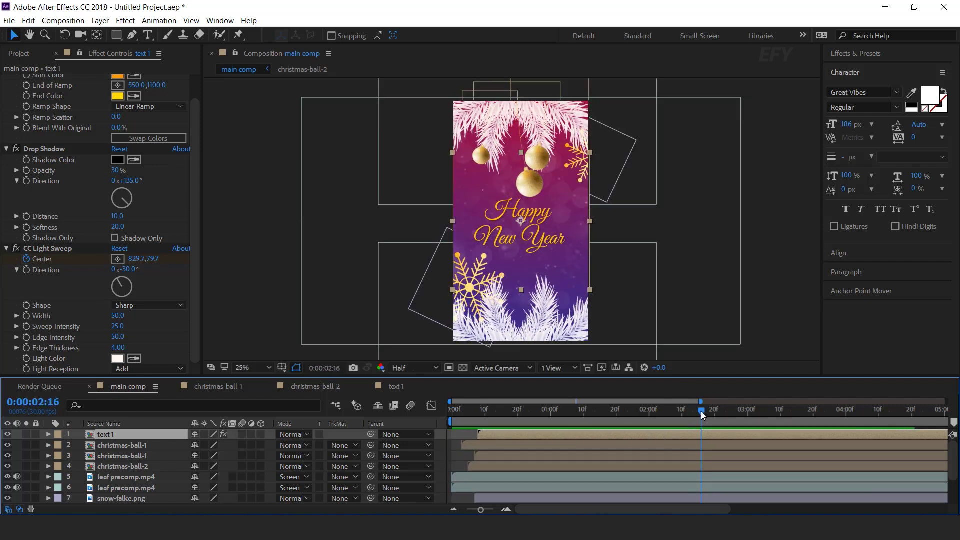
Add fireworks.mp4 as the top layer of main comp, set its blending mode to Screen and offset it slightly up and right.
left_click(15, 53)
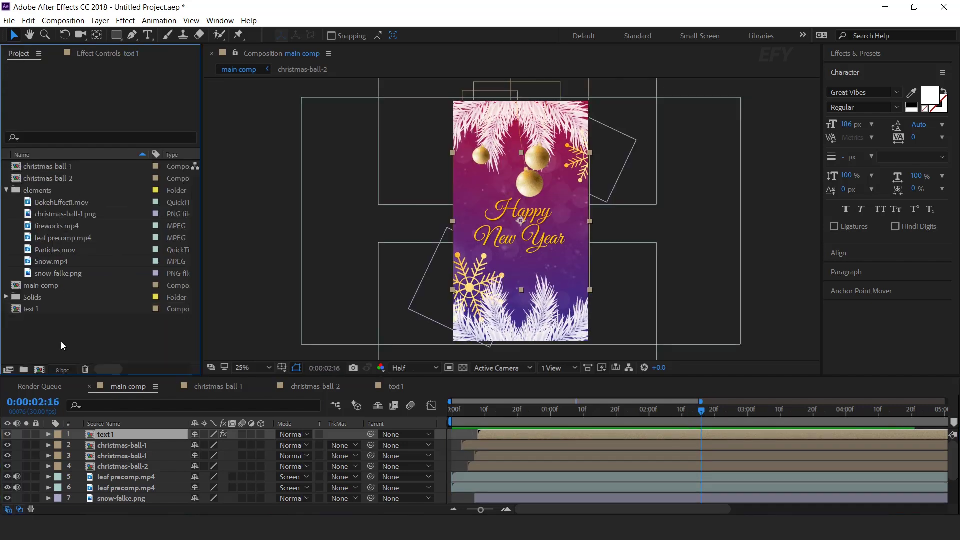
left_click(64, 226)
left_click_drag(29, 230, 131, 431)
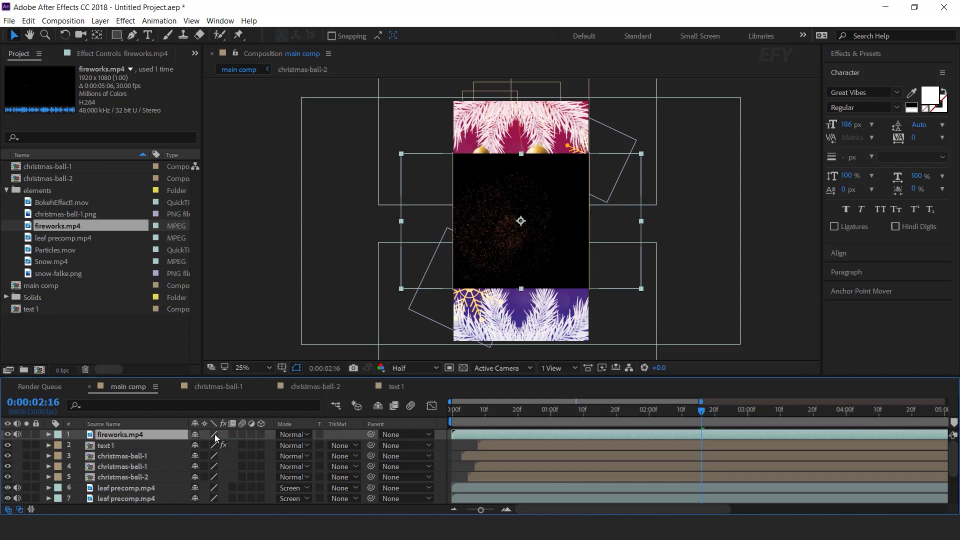
left_click(292, 436)
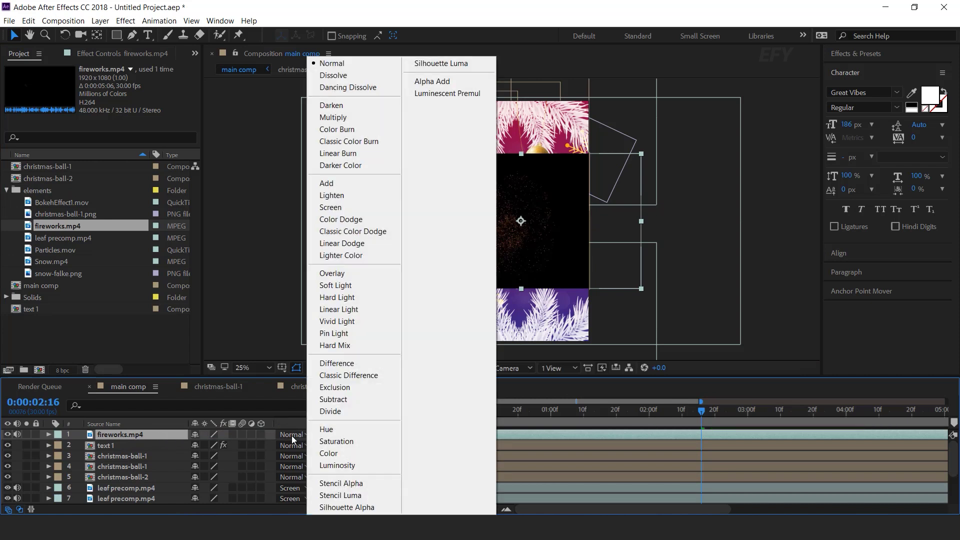
left_click(331, 206)
key("space")
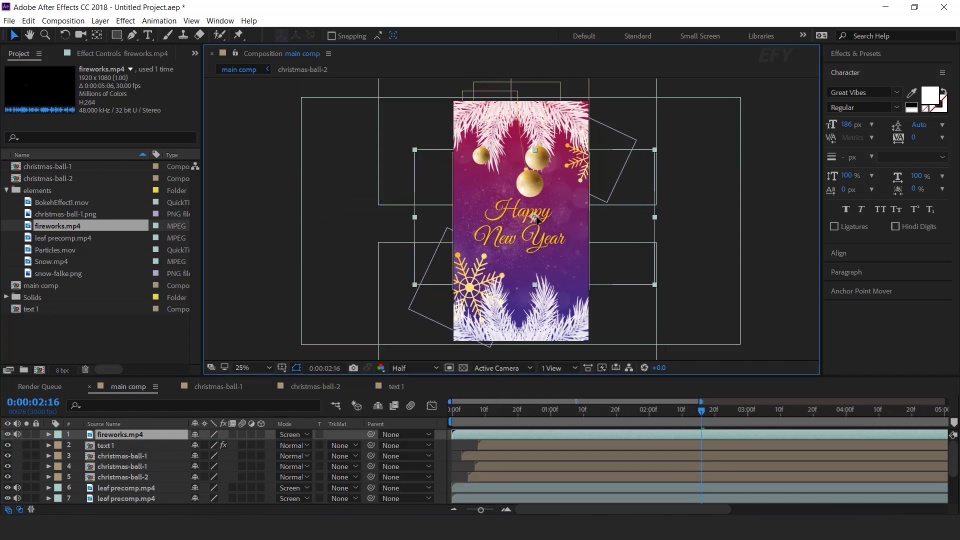
Add Snow.mp4 above the fireworks layer and set its blending mode to Screen.
left_click(98, 326)
left_click(10, 263)
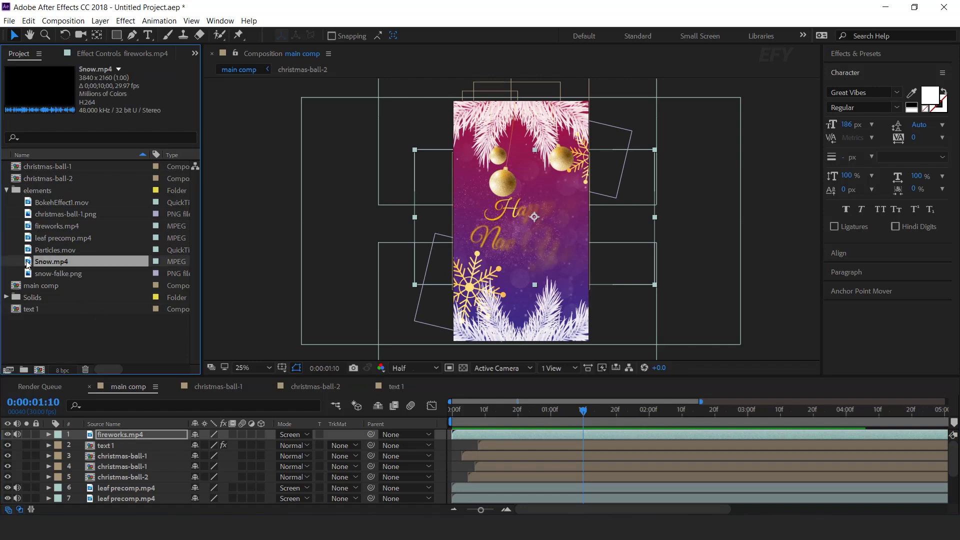
left_click_drag(28, 264, 129, 431)
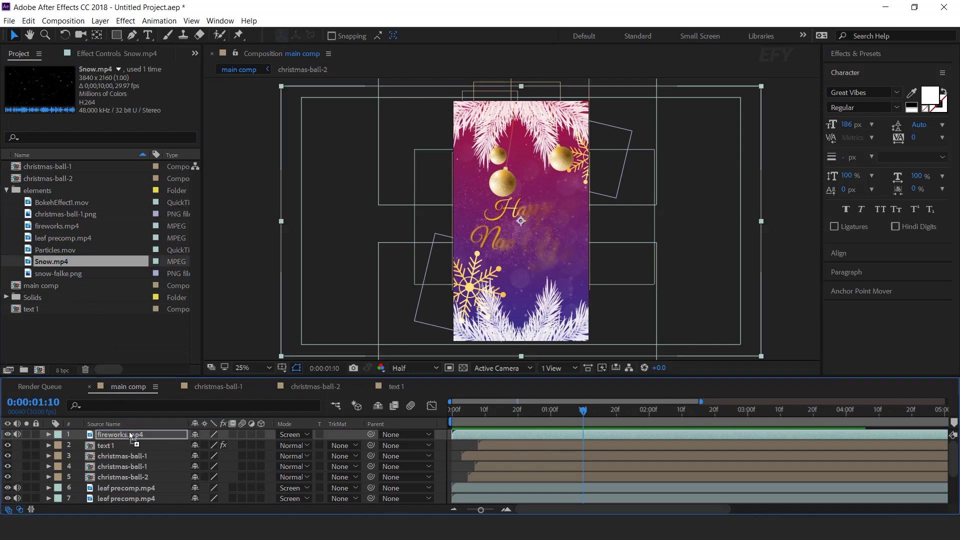
left_click(306, 435)
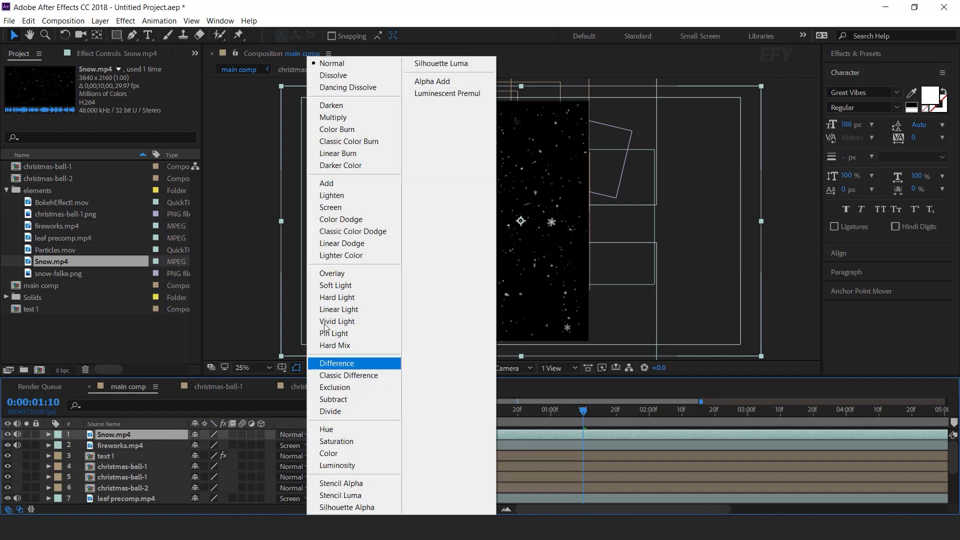
left_click(349, 208)
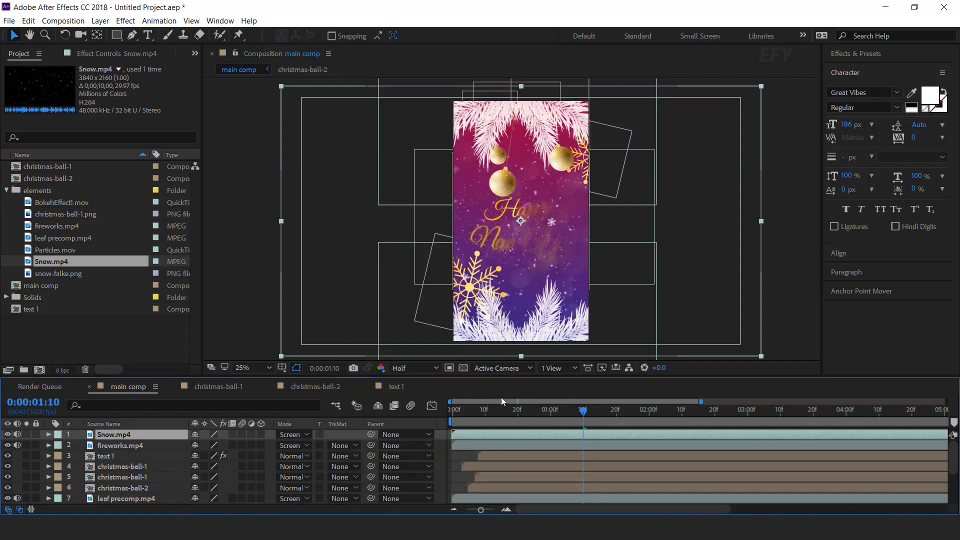
Delay the fireworks.mp4 layer to start about 7 frames in and preview the animation in a maximized viewer at Full resolution.
left_click(457, 445)
key("space")
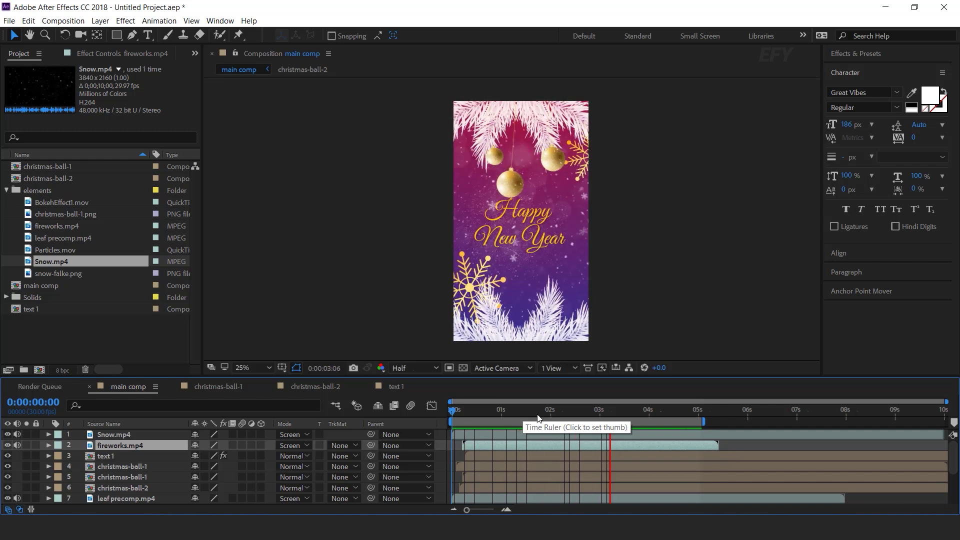
left_click(485, 414)
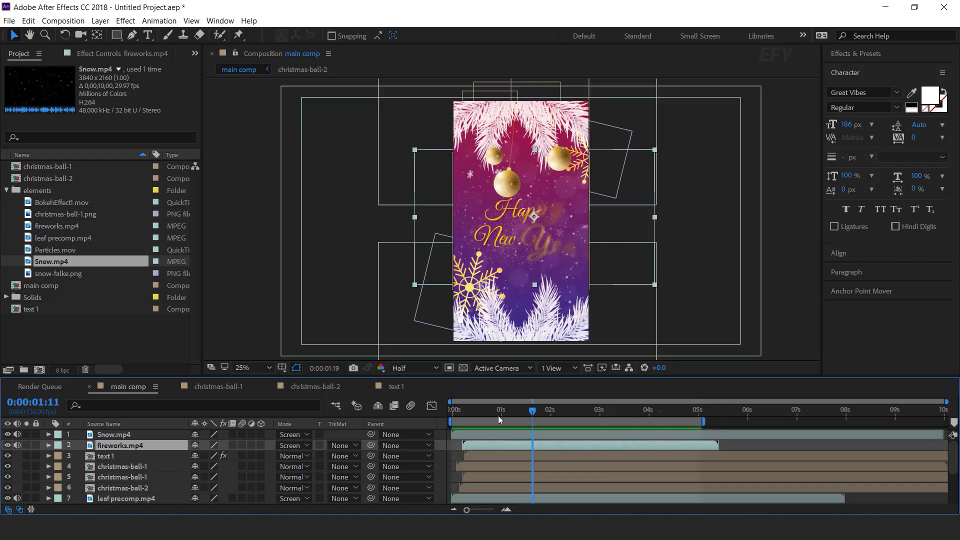
left_click(474, 421)
key("space")
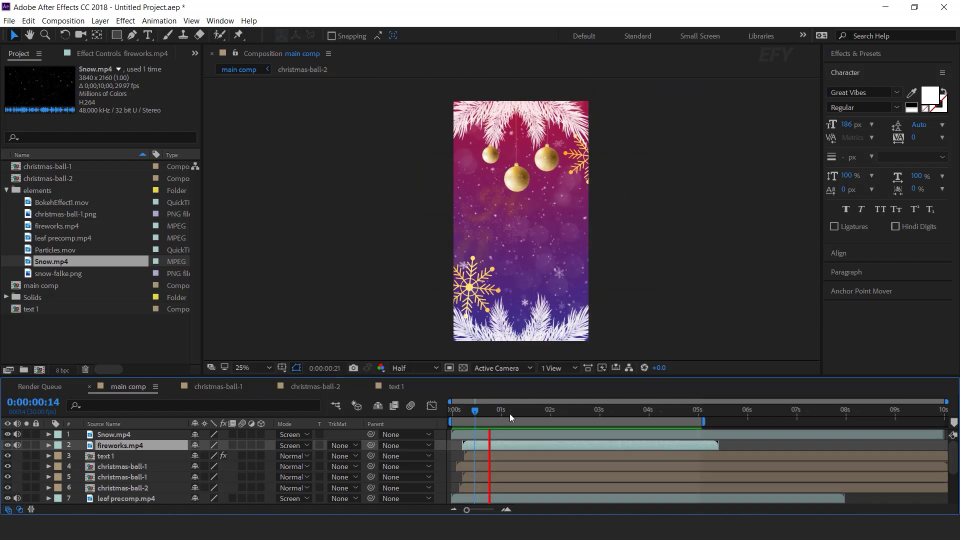
key("grave")
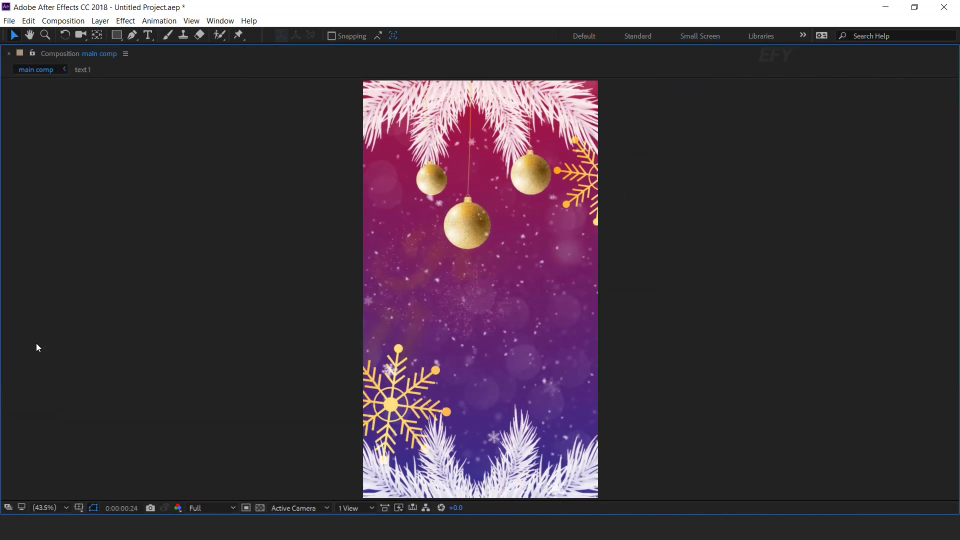